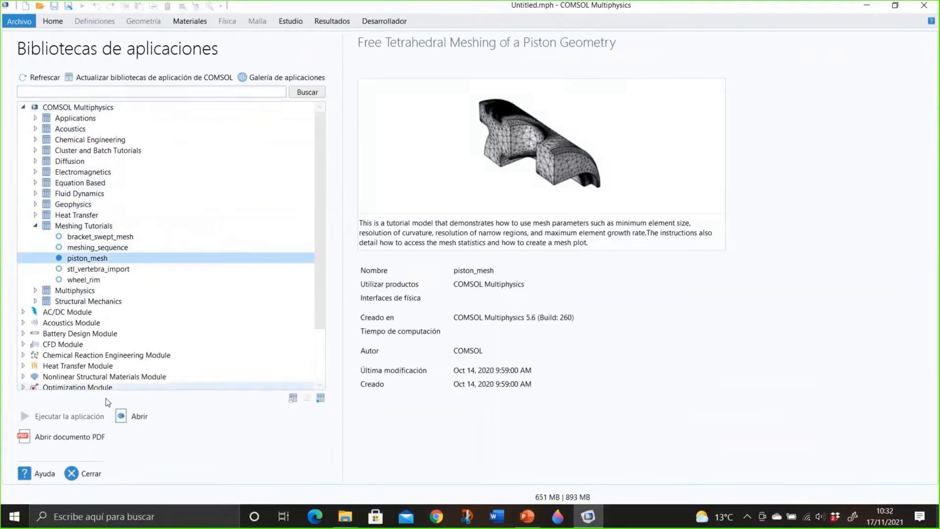
Step: Open the piston_mesh tutorial model, enlarge the graphics area and inspect the Size settings under Mesh 1
left_click(128, 416)
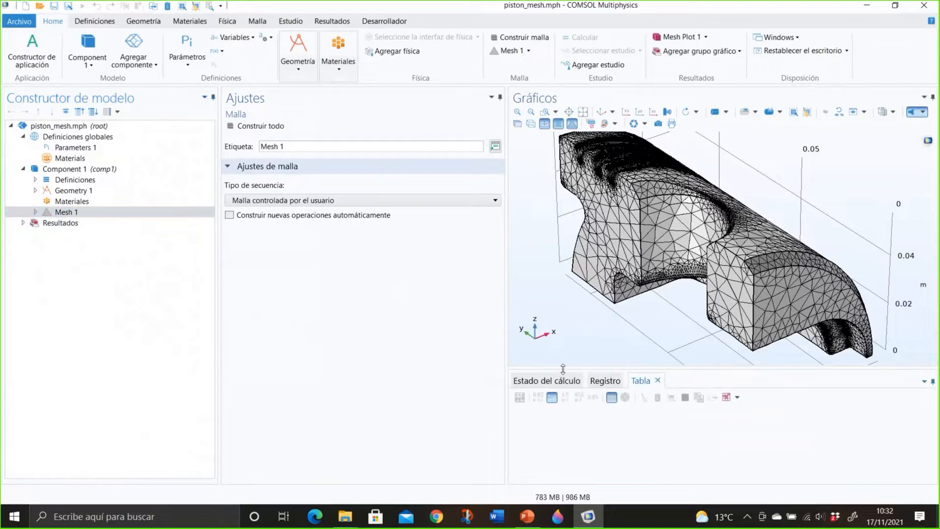
left_click_drag(562, 369, 568, 421)
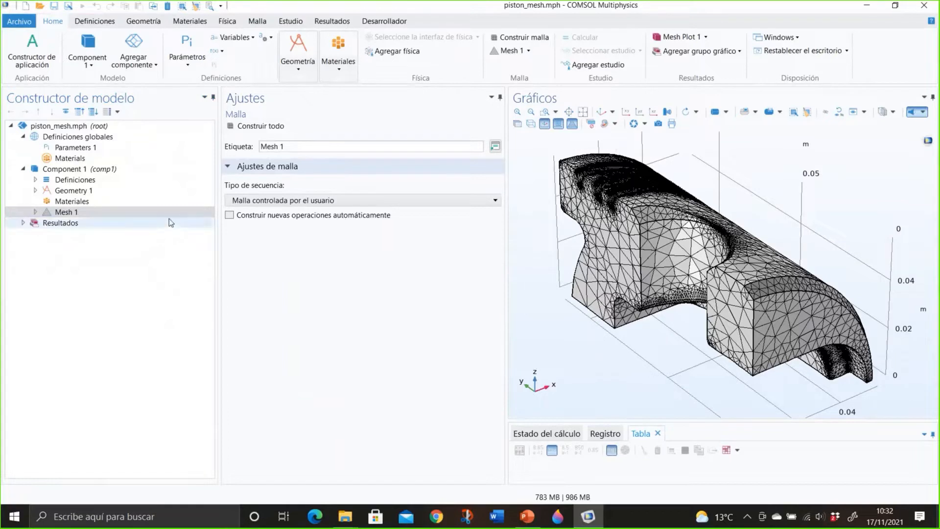
left_click(35, 212)
left_click(56, 223)
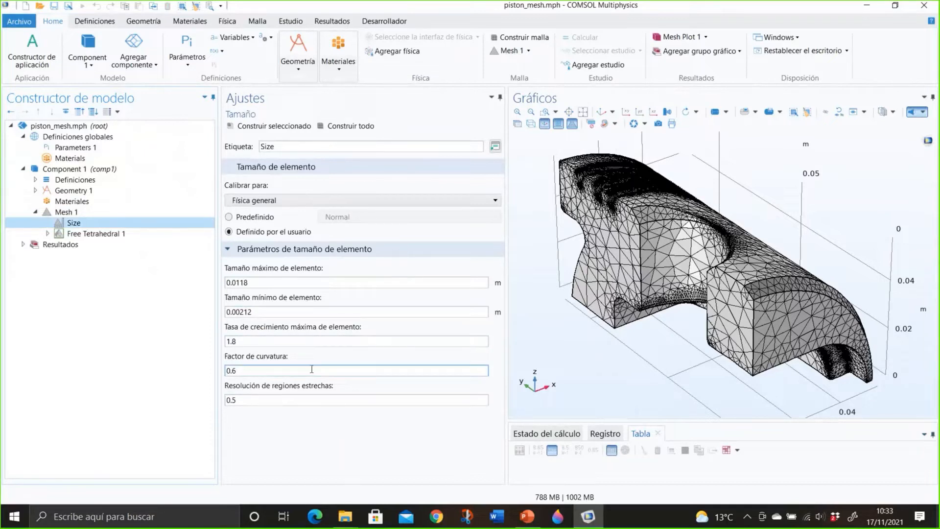
Step: Switch Mesh 1 to the sequence type "Malla controlada por la física" and build the whole mesh
left_click(67, 214)
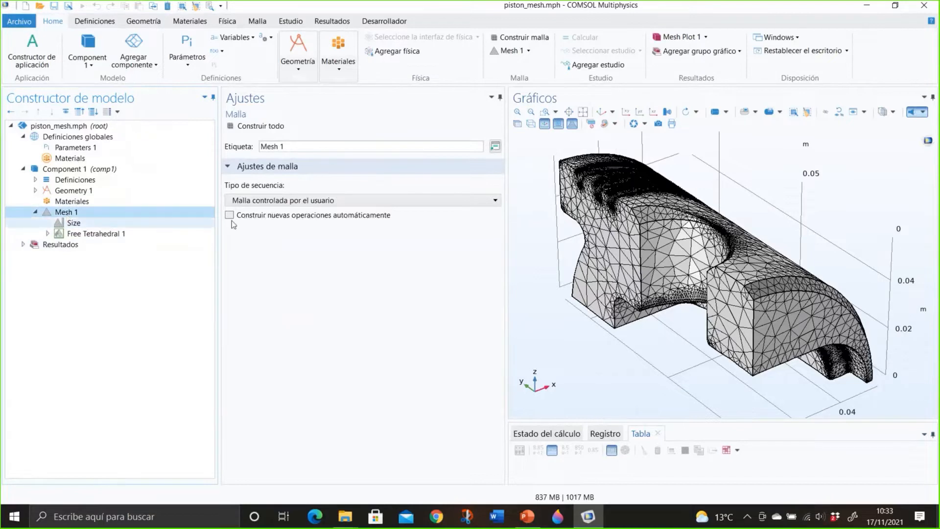
left_click(292, 201)
left_click(292, 225)
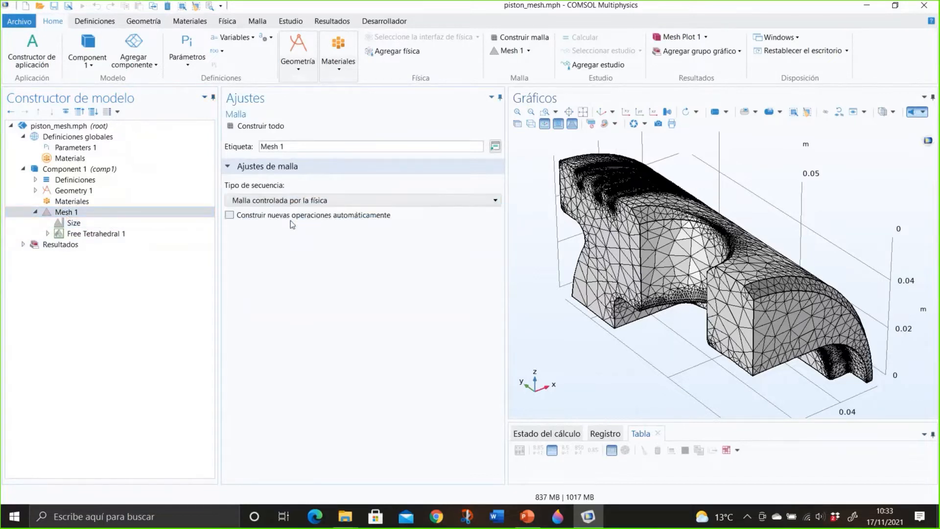
left_click(262, 125)
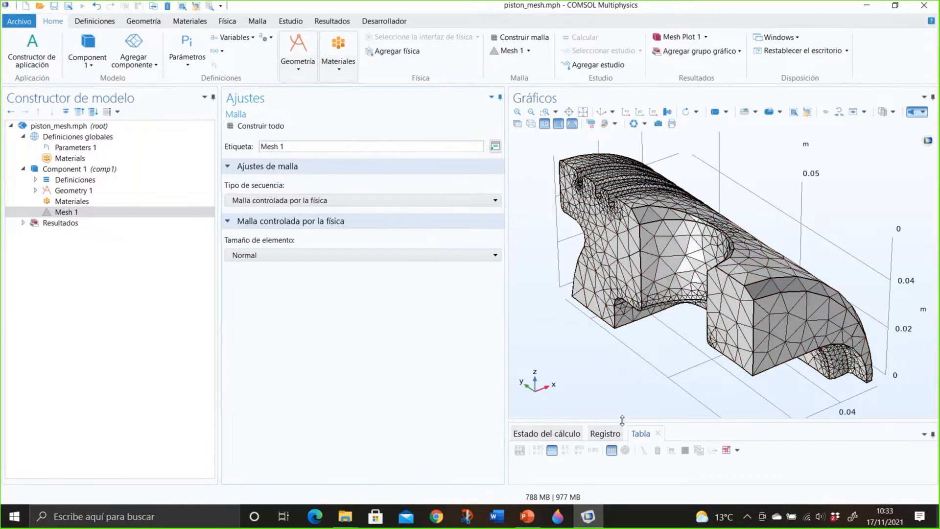
Step: Enlarge the messages area and check the element counts and minimum quality of the built mesh in the log
left_click_drag(622, 419, 616, 353)
left_click(618, 367)
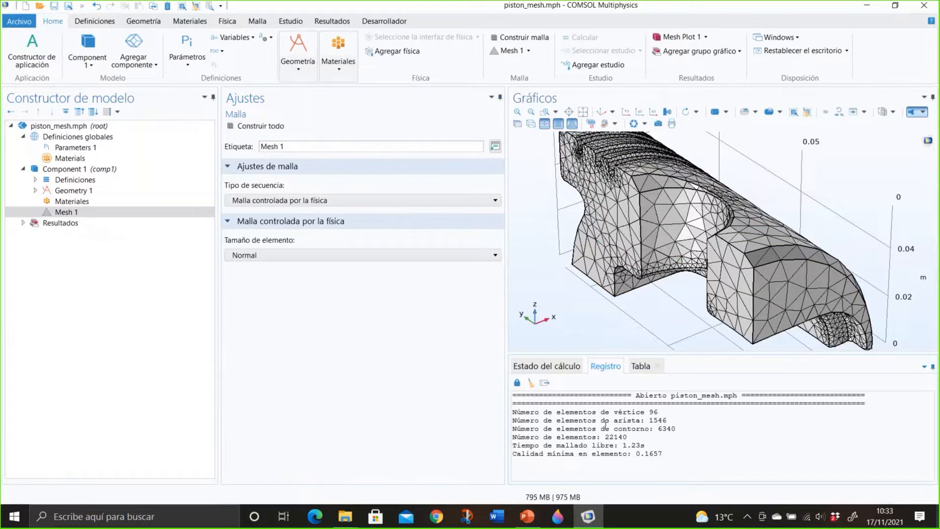
left_click(642, 249)
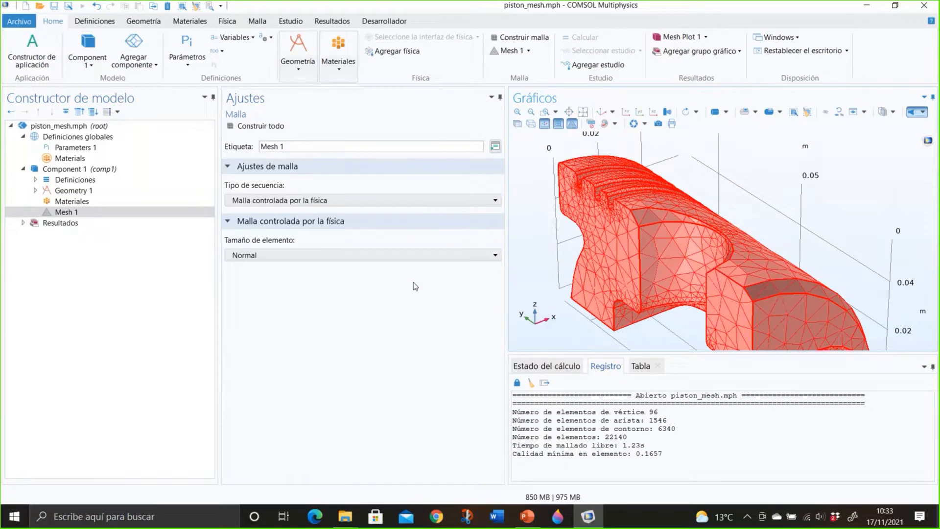
Step: Set the element size of Mesh 1 to "Más fina" and rebuild the mesh
left_click(280, 255)
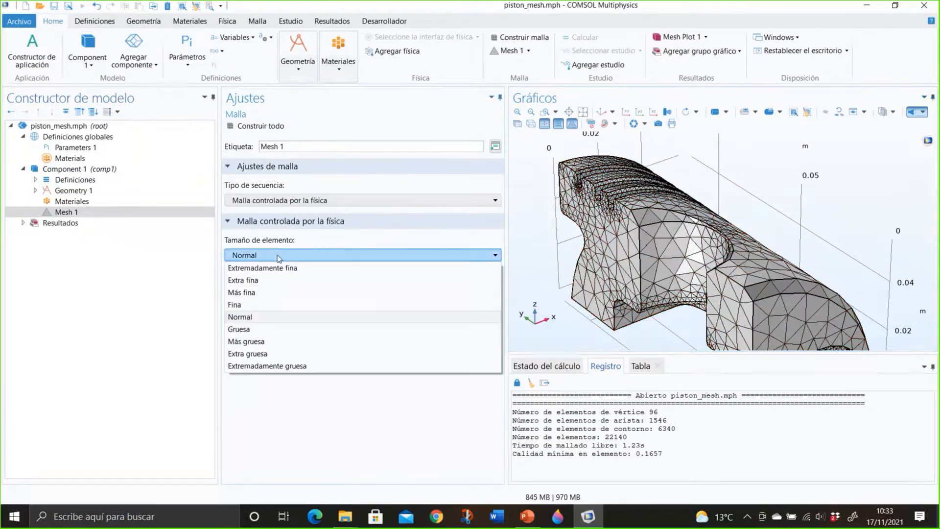
left_click(271, 298)
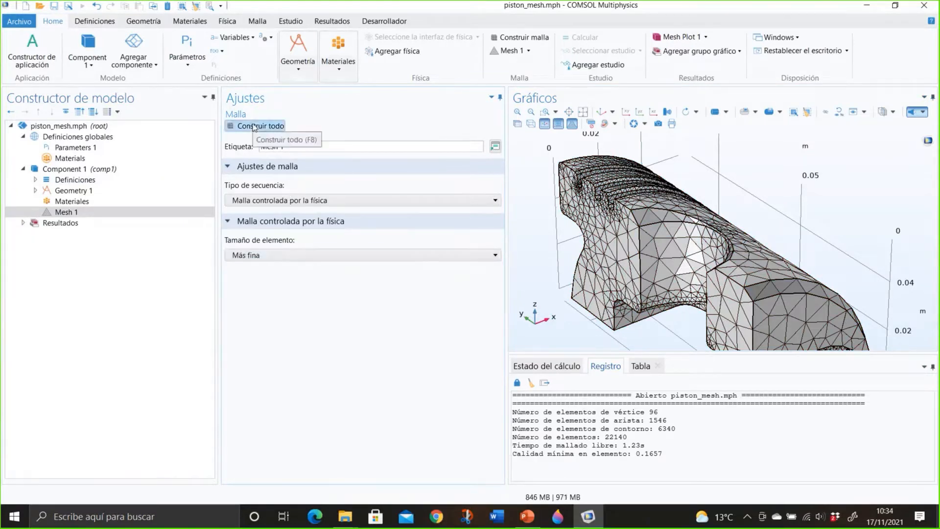
left_click(254, 126)
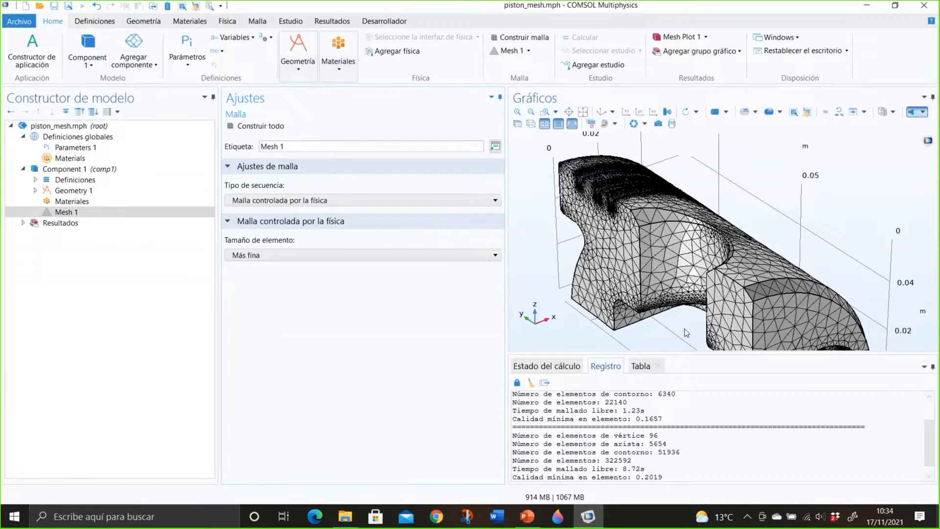
Step: Display the statistics of Mesh 1 and review them through to the element quality histogram
right_click(114, 214)
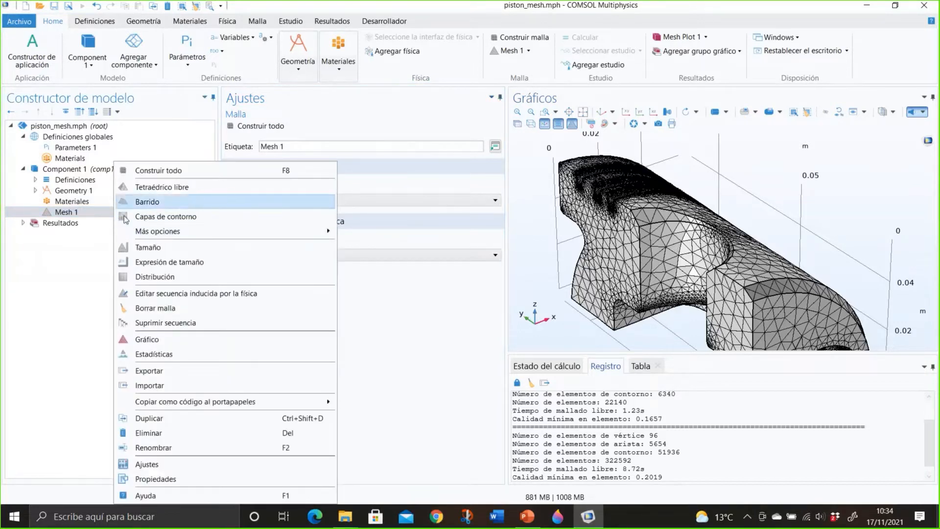
left_click(144, 351)
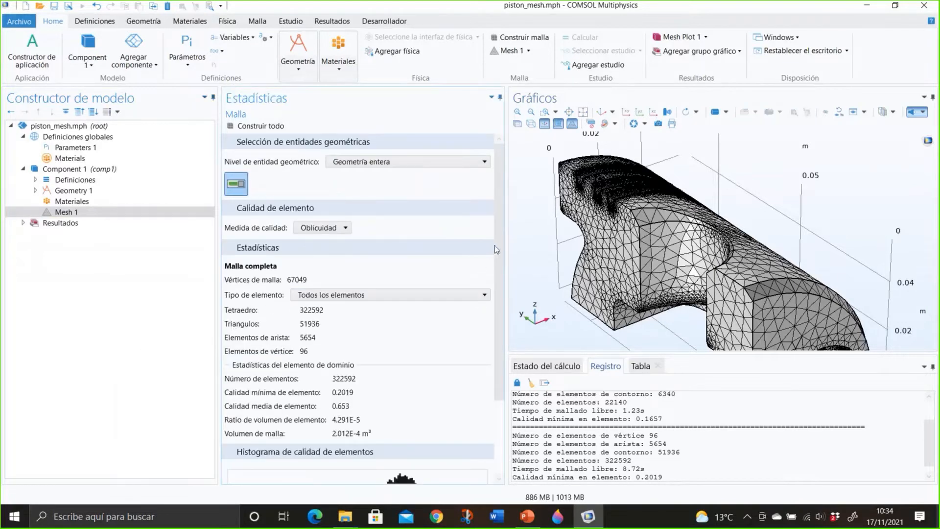
left_click_drag(500, 254, 498, 328)
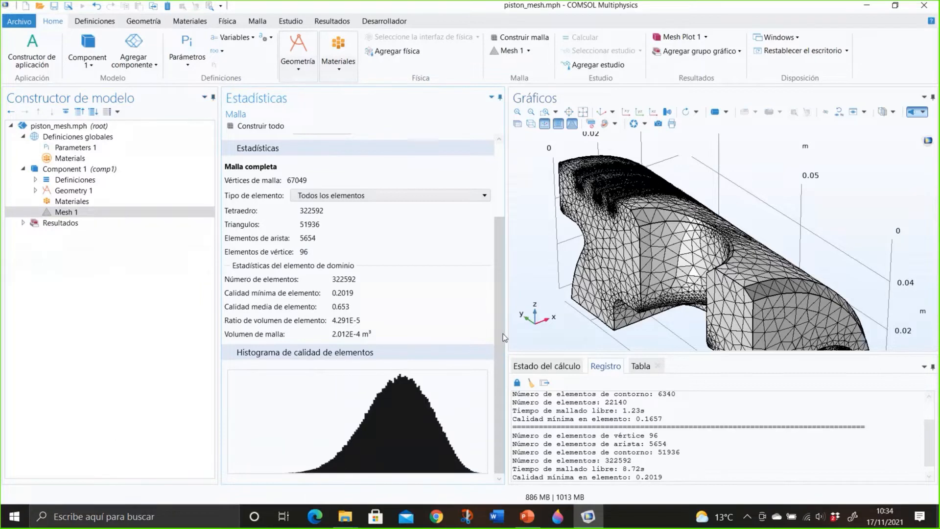
left_click_drag(503, 313, 503, 241)
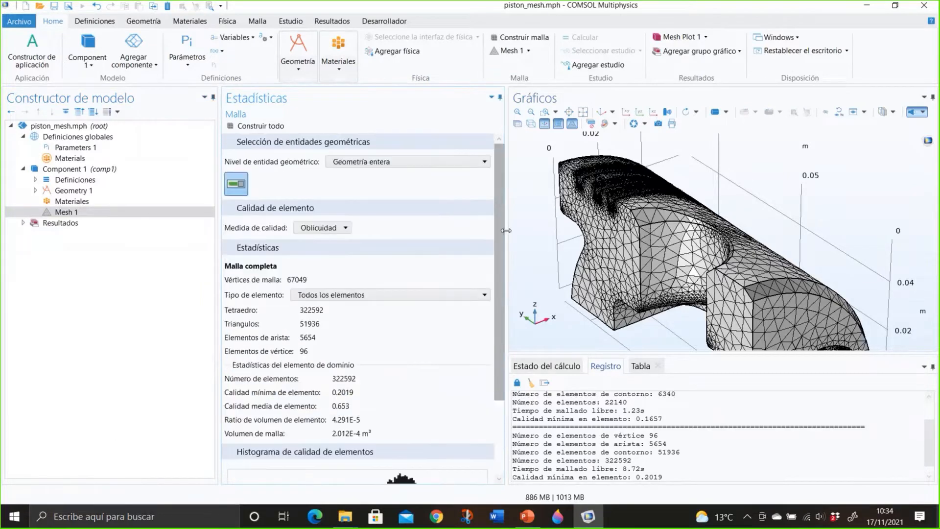
Step: Look through the available quality measures, and examine the domain element statistics and quality histogram of the complete mesh
left_click(321, 228)
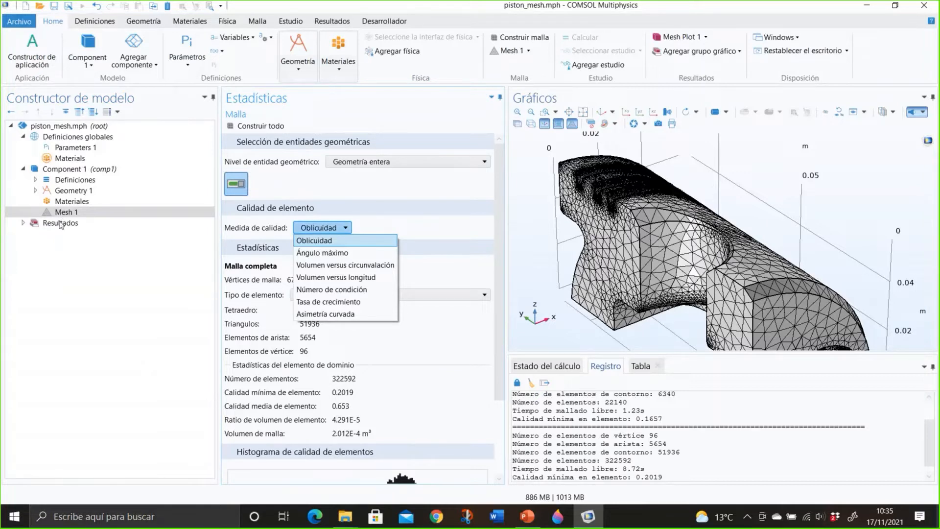
left_click(309, 226)
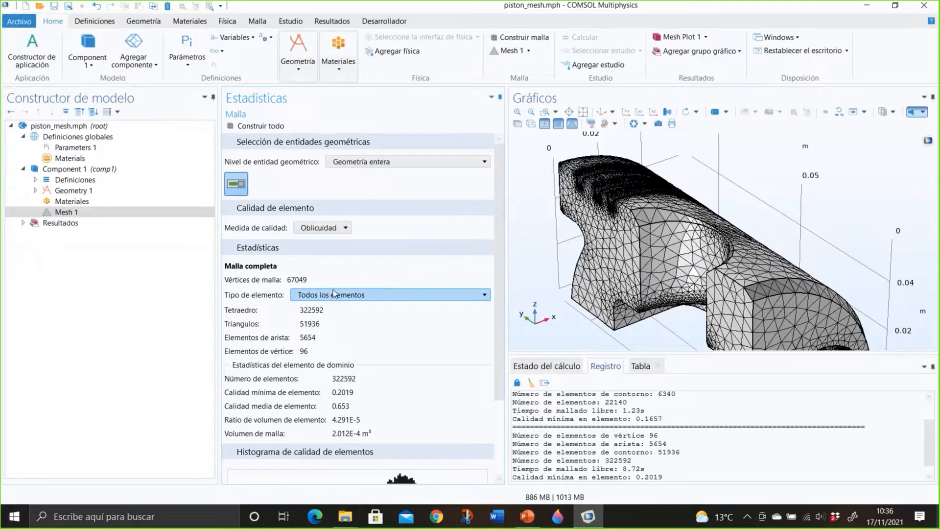
scroll(495, 233, "down", 2)
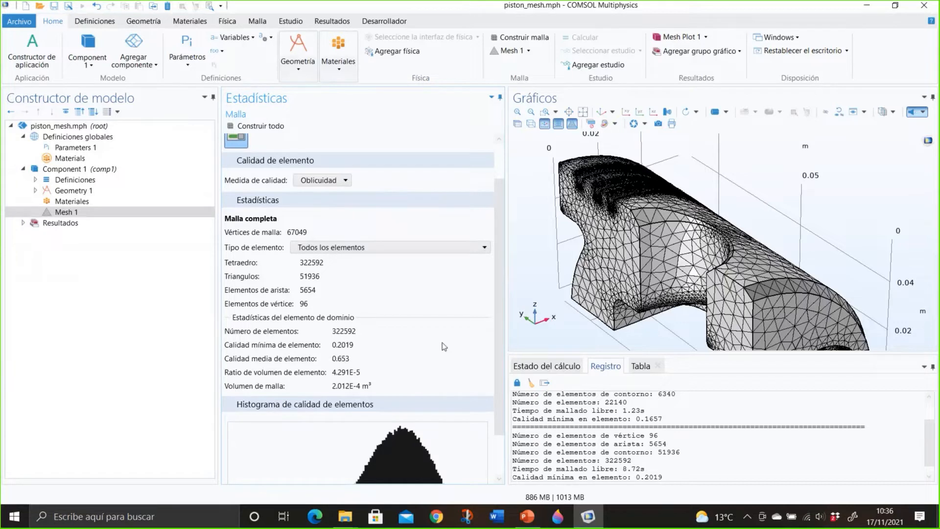
left_click_drag(498, 319, 499, 375)
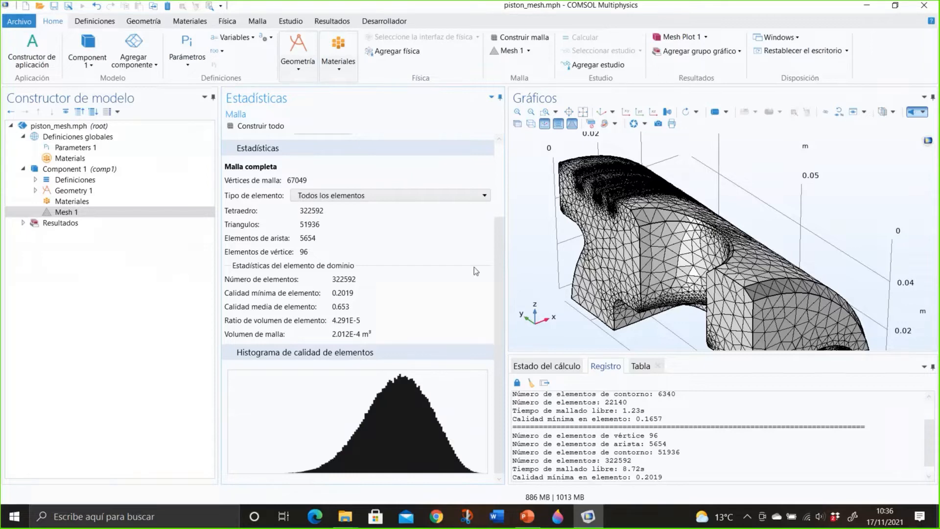
left_click_drag(497, 254, 508, 160)
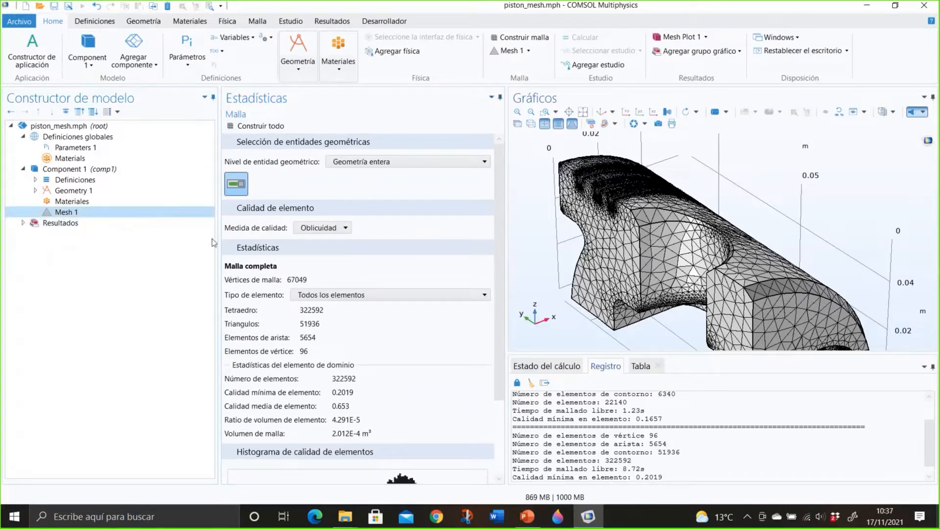
Step: Rebuild Mesh 1 and turn its physics-induced sequence into an editable one
right_click(107, 212)
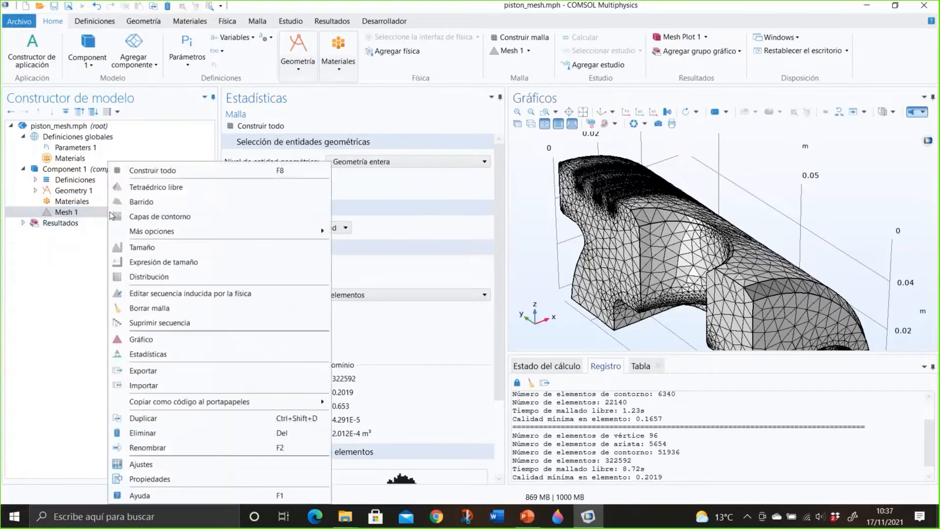
left_click(92, 216)
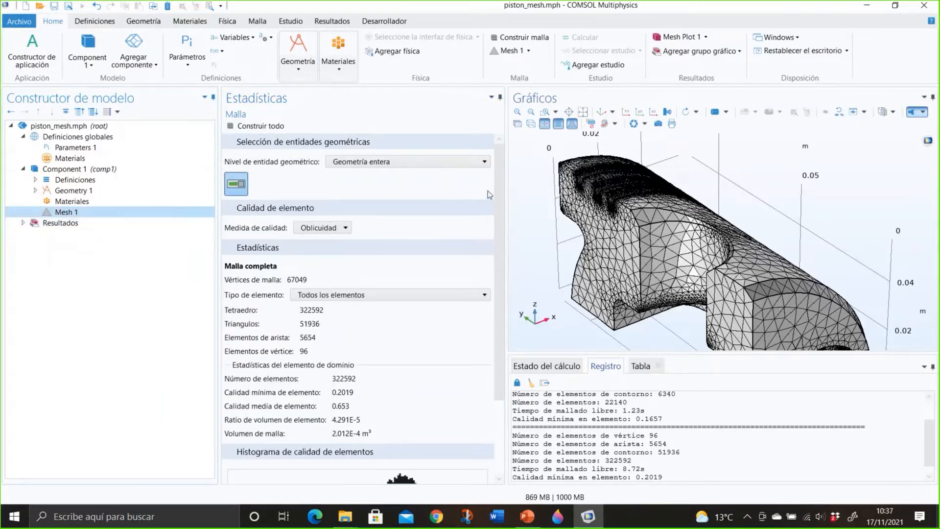
right_click(80, 213)
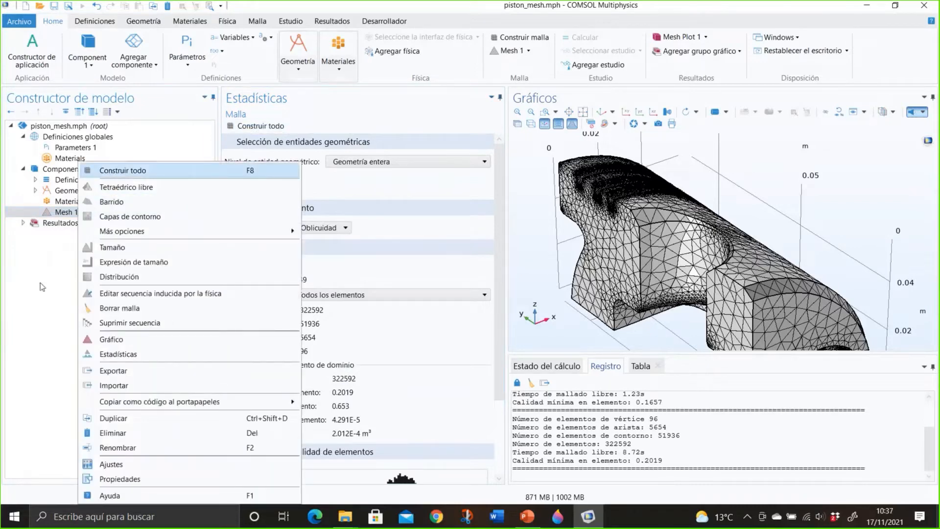
left_click(118, 170)
right_click(89, 213)
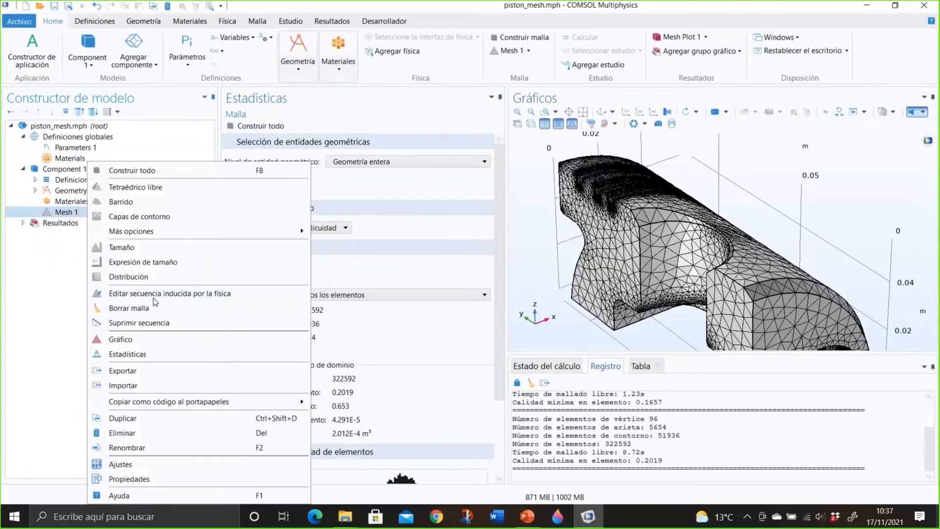
left_click(213, 294)
Step: Reset Mesh 1 to the physics-induced sequence, confirming the overwrite, and delete all operations in its sequence
right_click(84, 213)
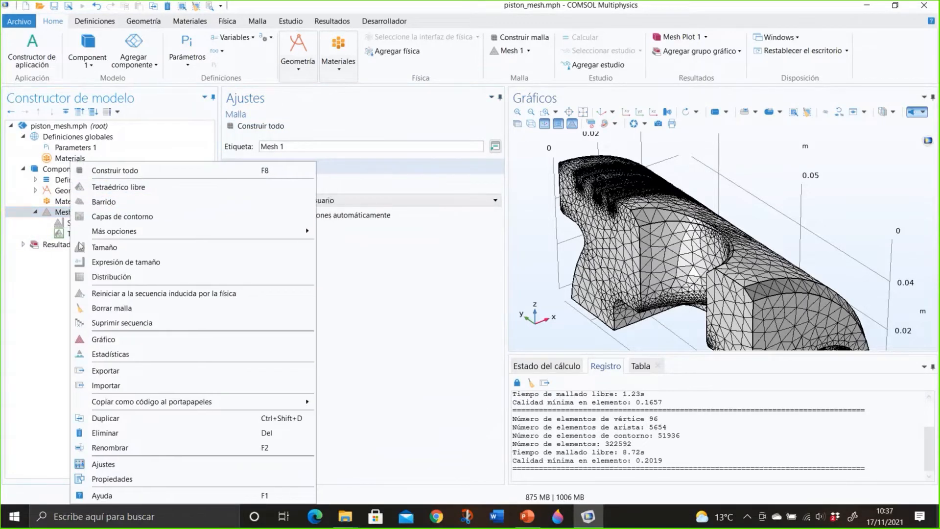
left_click(98, 293)
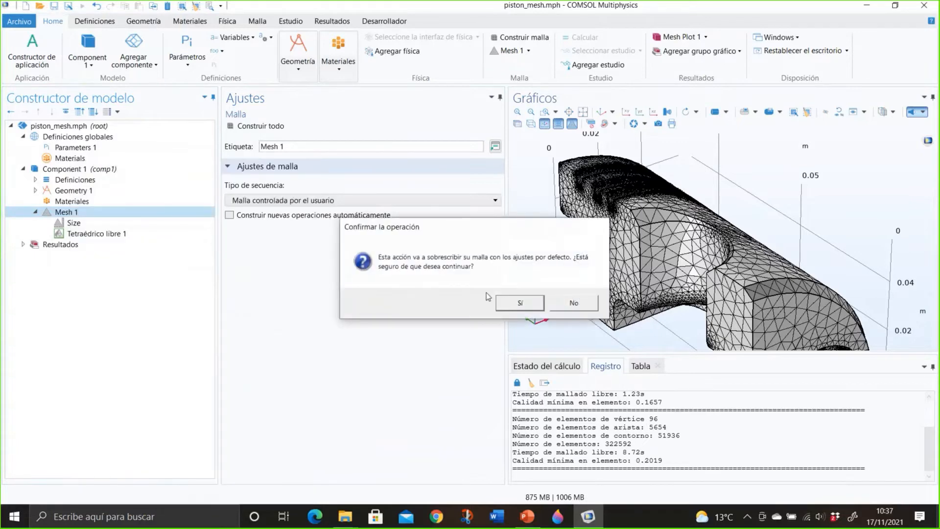
left_click(520, 303)
right_click(107, 213)
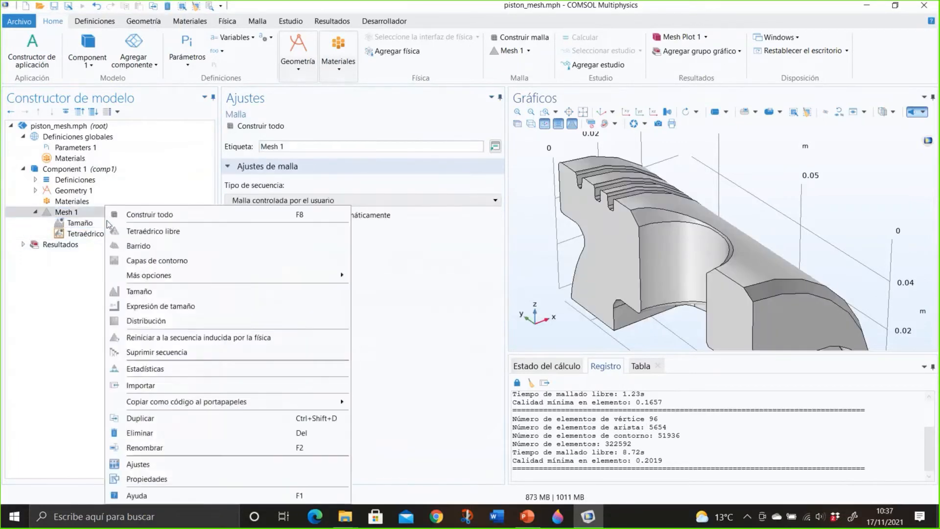
left_click(148, 352)
left_click(494, 303)
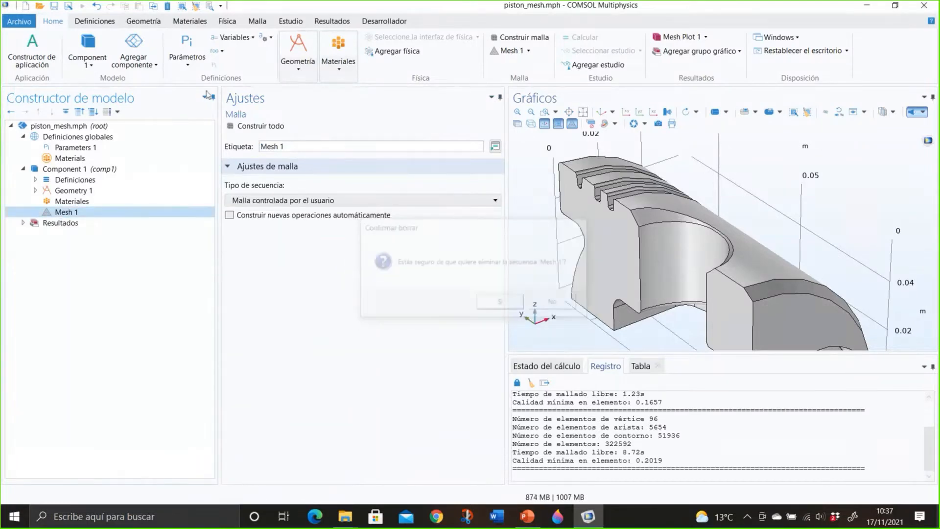
Step: Set Mesh 1 to "Malla controlada por la física" with element size "Normal" and build the mesh
left_click(293, 202)
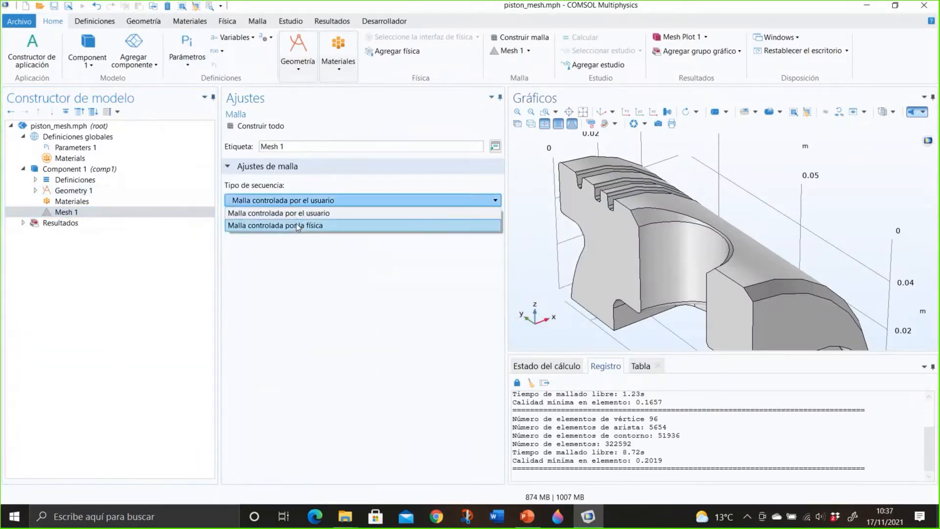
left_click(301, 224)
left_click(247, 255)
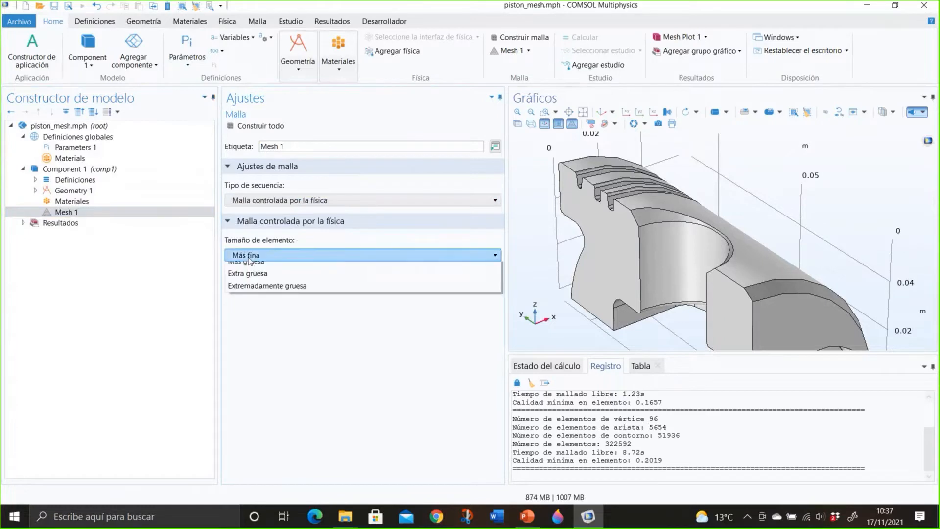
left_click(252, 317)
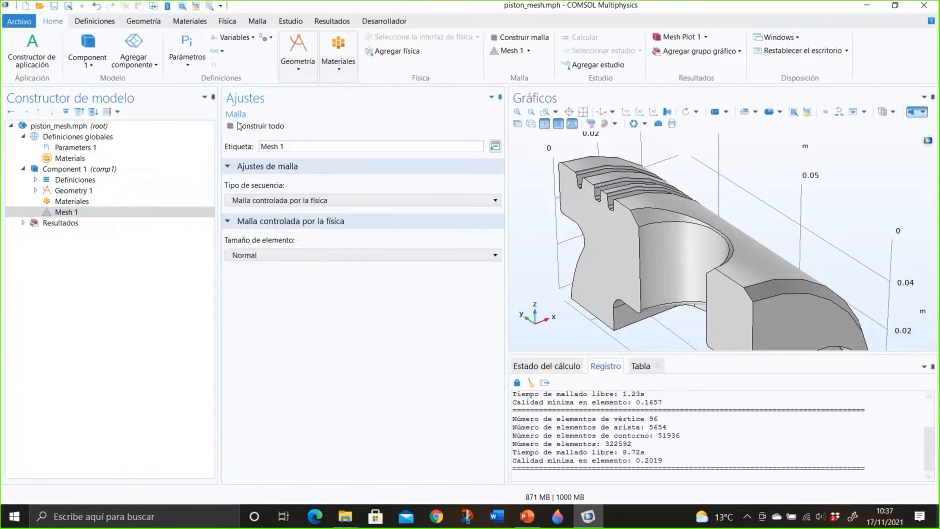
left_click(241, 126)
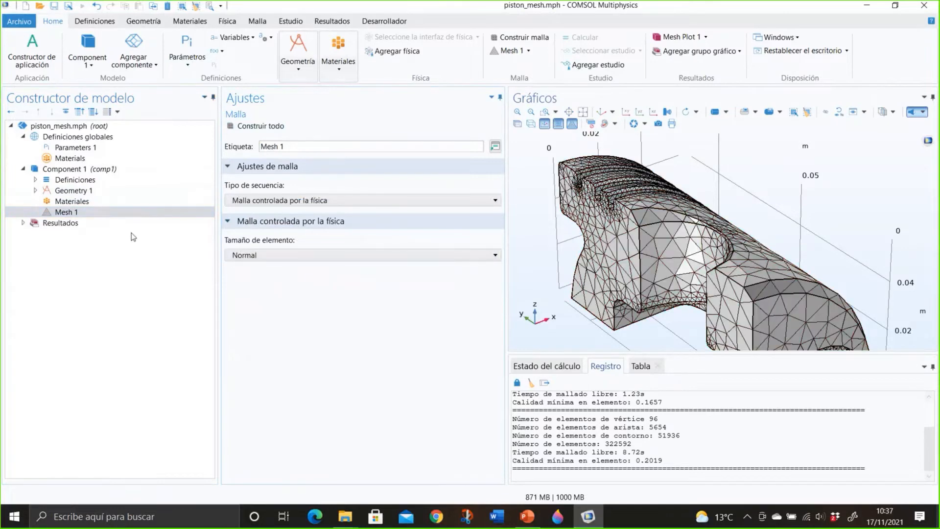
Step: Convert Mesh 1's physics-induced sequence into an editable one and add a Tamaño attribute under Tetraédrico libre 1
right_click(116, 213)
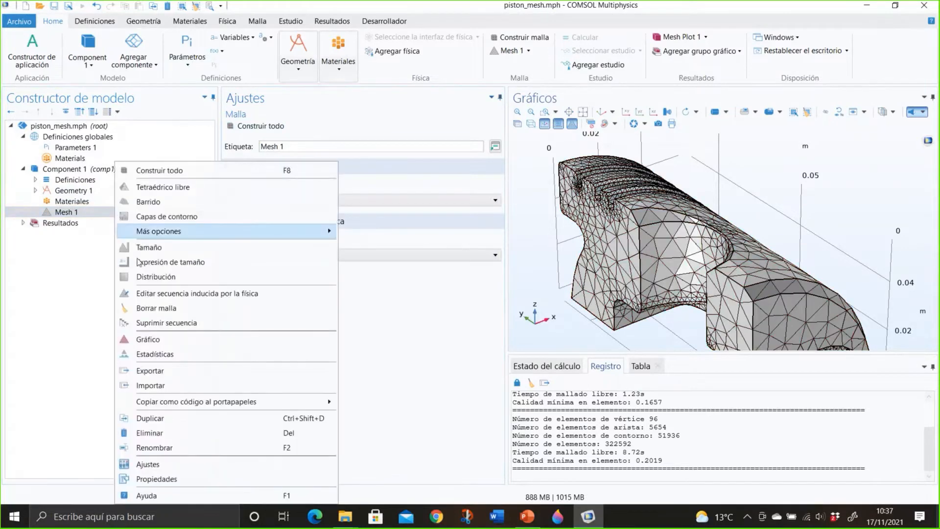
left_click(150, 293)
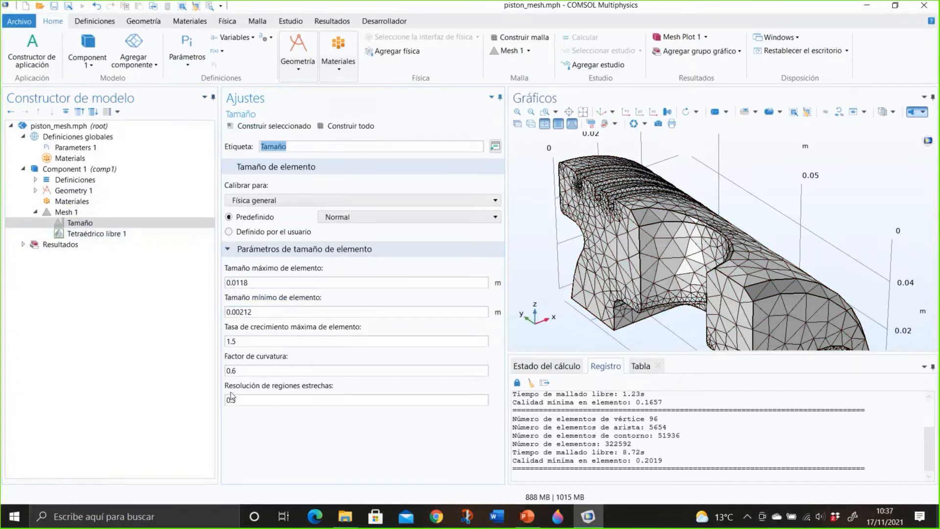
right_click(109, 236)
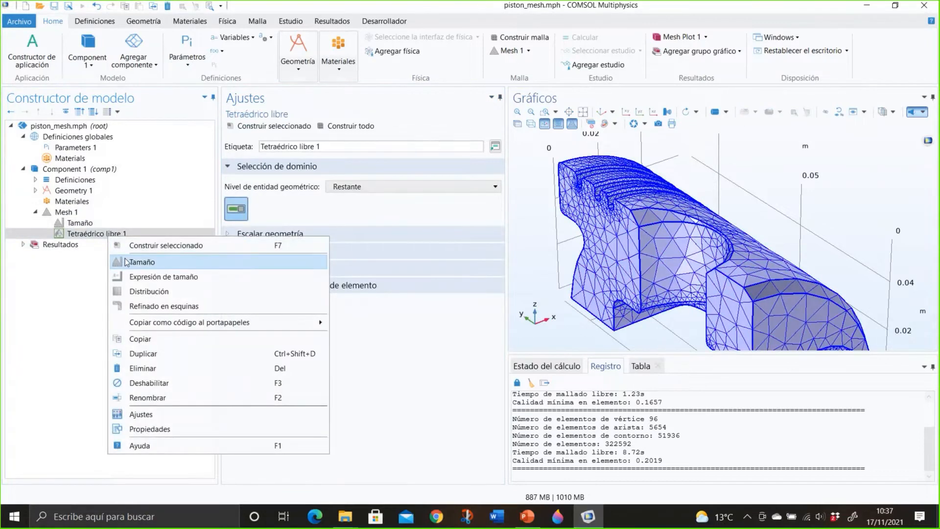
left_click(141, 262)
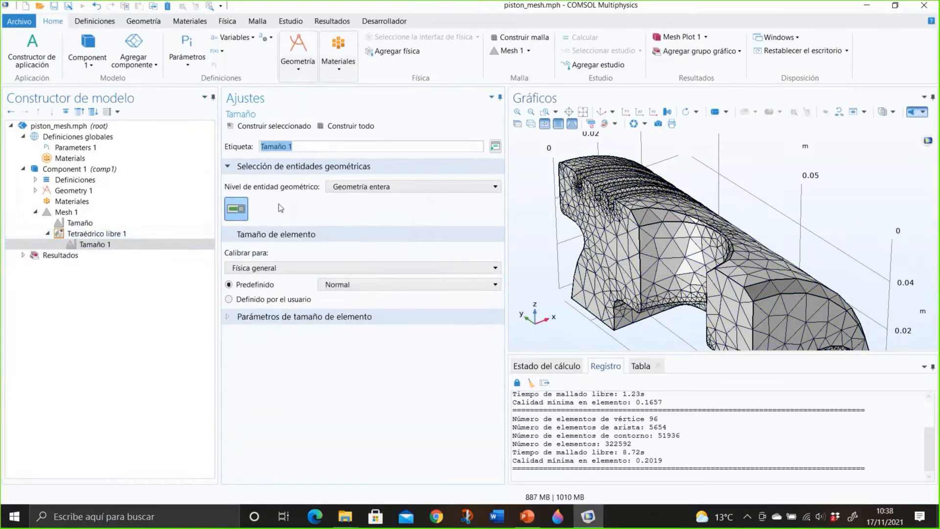
Step: Set Tamaño 1's geometric entity level to Contorno and select boundary 39, the narrow curved edge face of the first piston groove
left_click(364, 191)
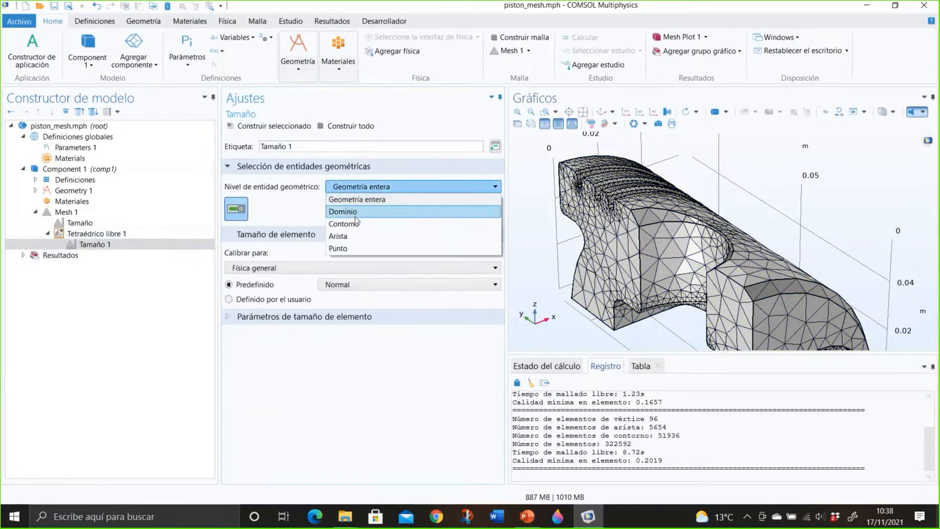
left_click(356, 212)
left_click(348, 189)
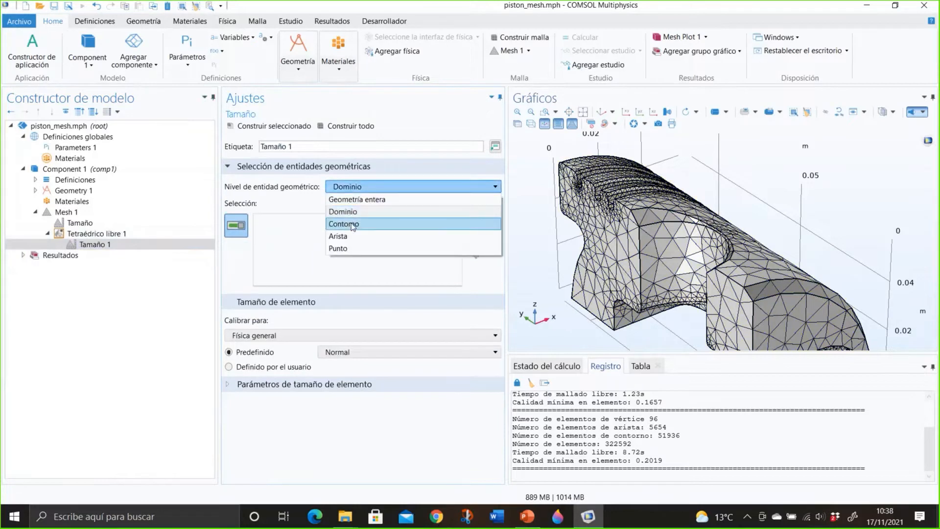
left_click(353, 226)
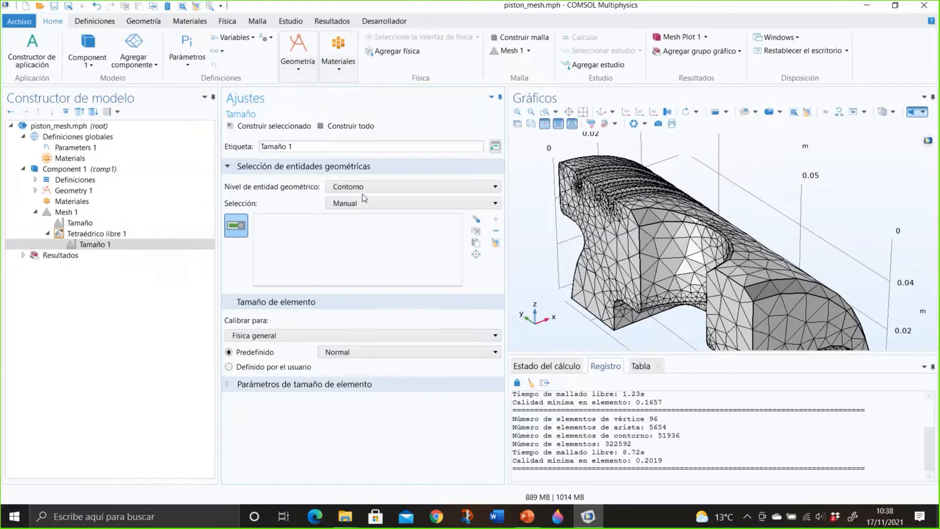
middle_click_drag(599, 177, 582, 191)
left_click(581, 191)
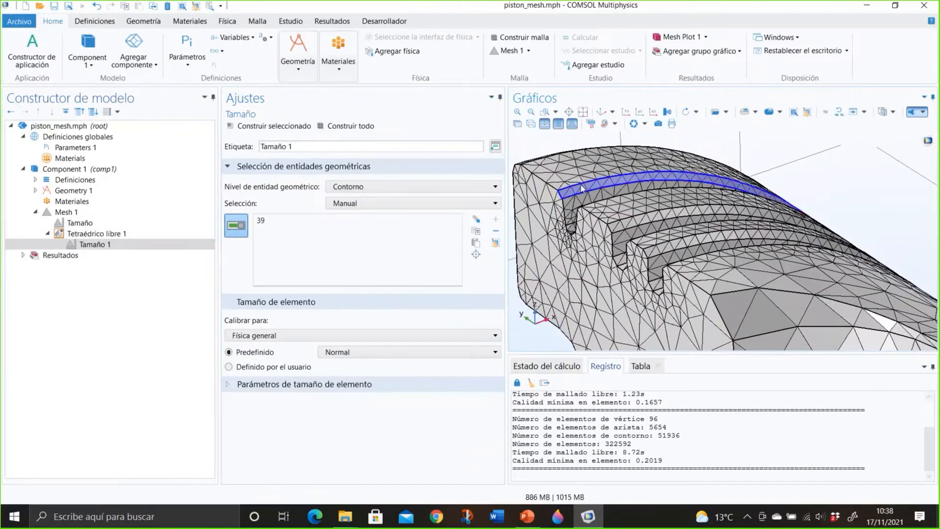
scroll(544, 203, "up", 3)
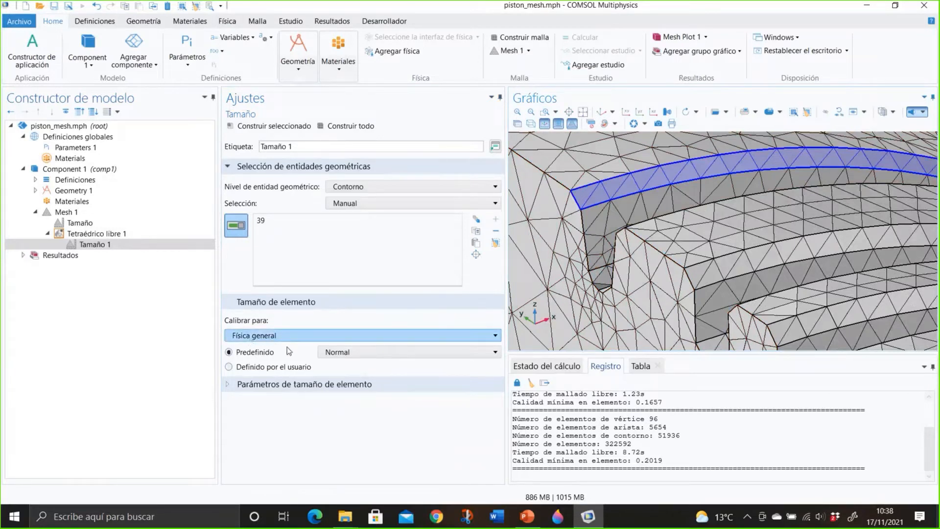
Step: Make Tamaño 1's element size user-defined, enable a curvature factor of 0.2 and build the whole mesh
left_click(274, 368)
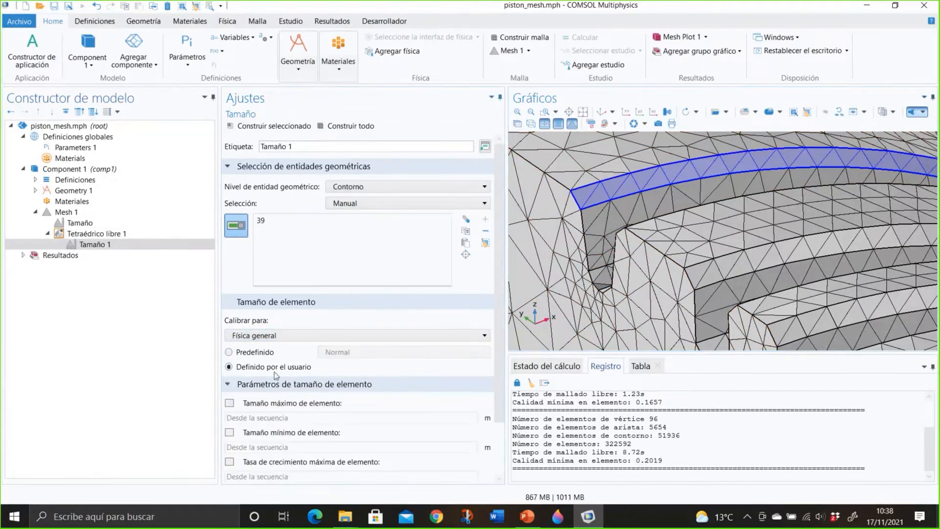
scroll(277, 377, "down", 2)
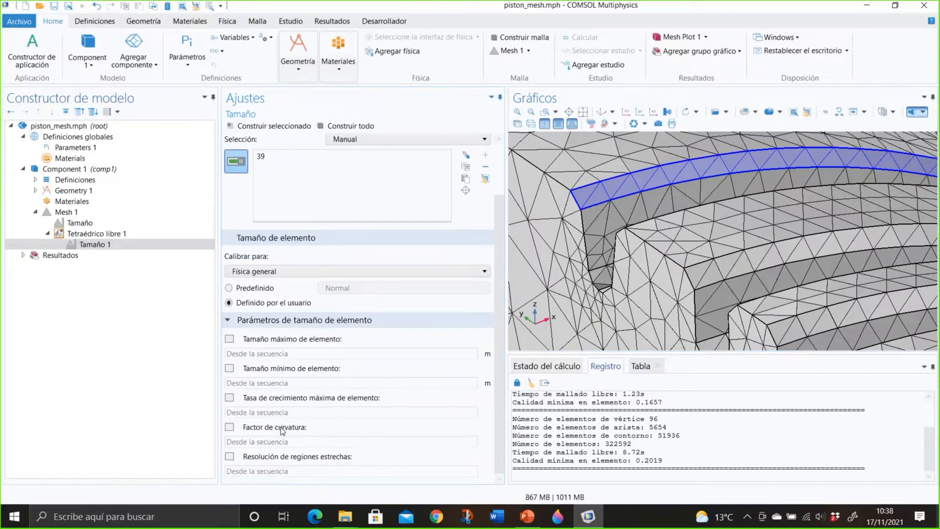
left_click(229, 426)
left_click(243, 440)
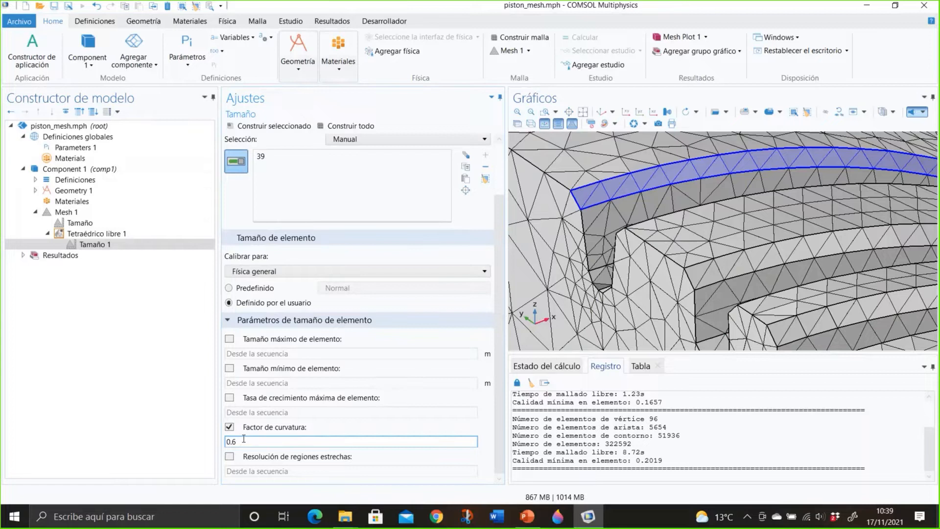
left_click(243, 440)
key("BackSpace")
key("BackSpace")
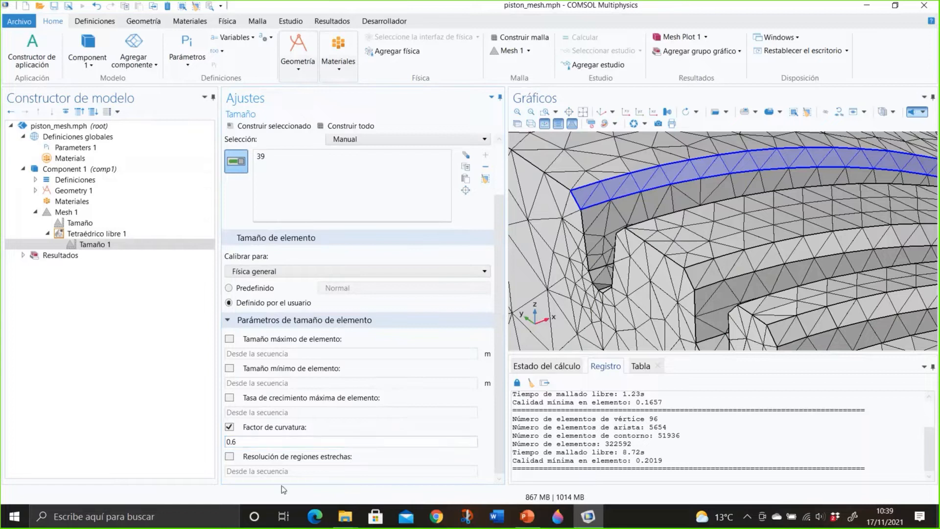
type(".2")
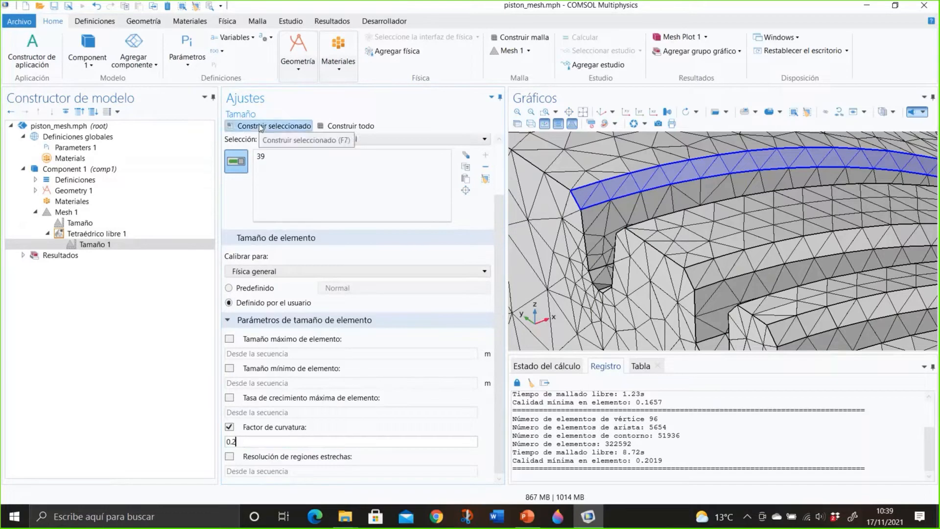
left_click(331, 126)
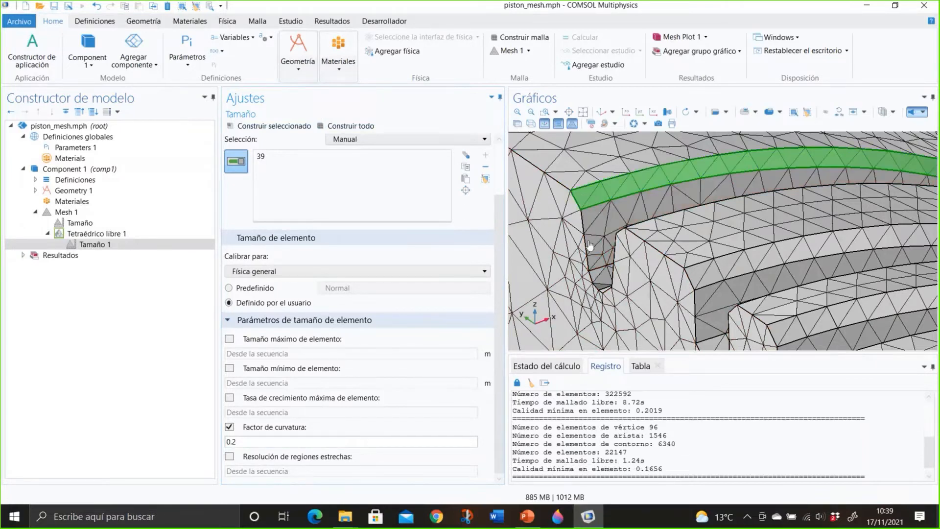
Step: Enable Tamaño 1's minimum element size, set it to 0.0002 m and rebuild the whole mesh
right_click_drag(587, 242, 615, 276)
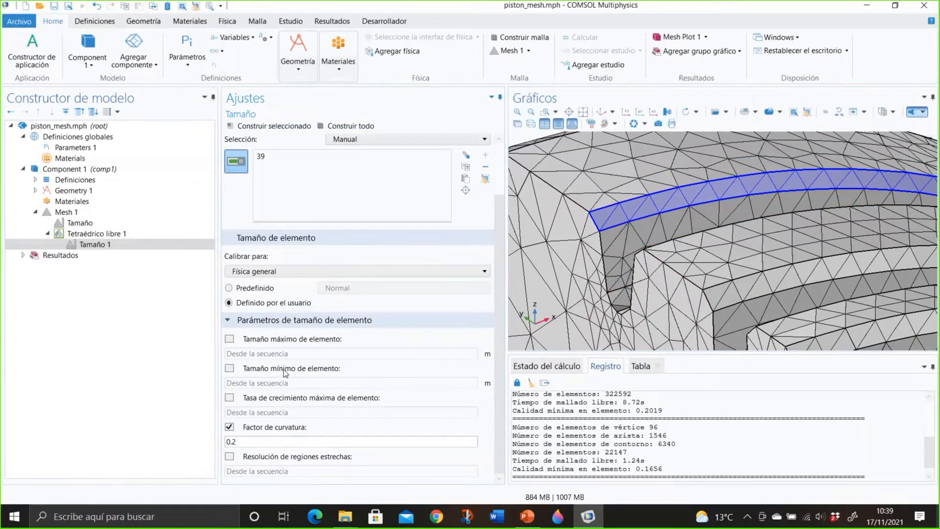
left_click(229, 368)
left_click(238, 382)
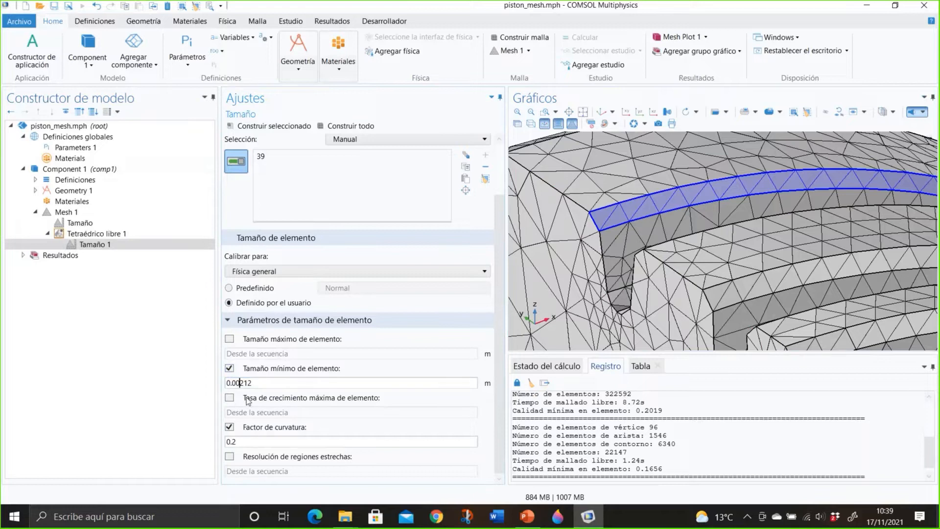
type("0")
key("Delete")
key("Delete")
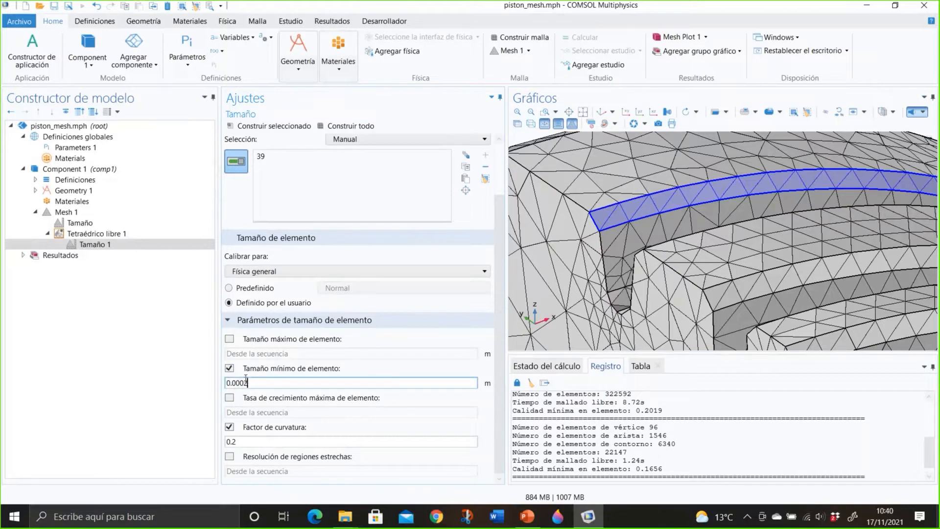
left_click(289, 126)
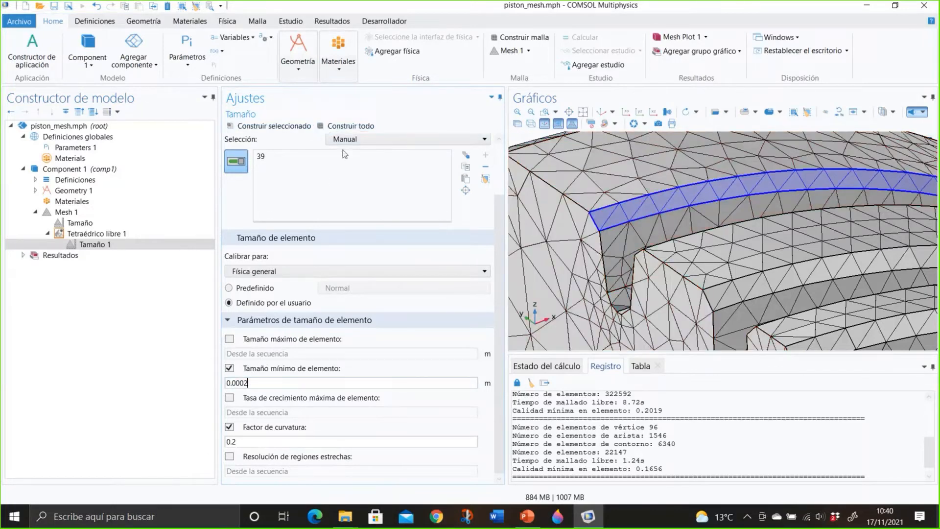
left_click(350, 126)
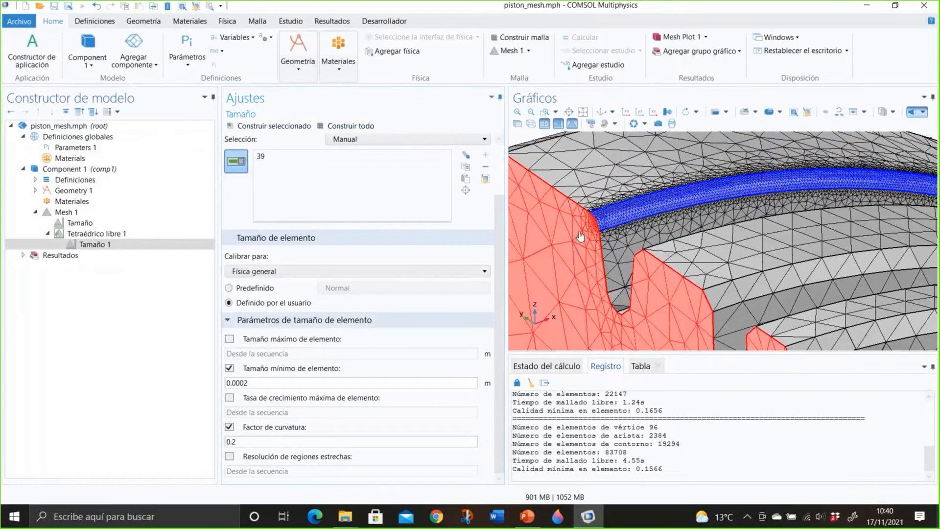
Step: Inspect the refined groove face up close, set Tamaño 1's curvature factor to 0.45 and rebuild the mesh
scroll(580, 202, "up", 3)
left_click_drag(550, 206, 573, 198)
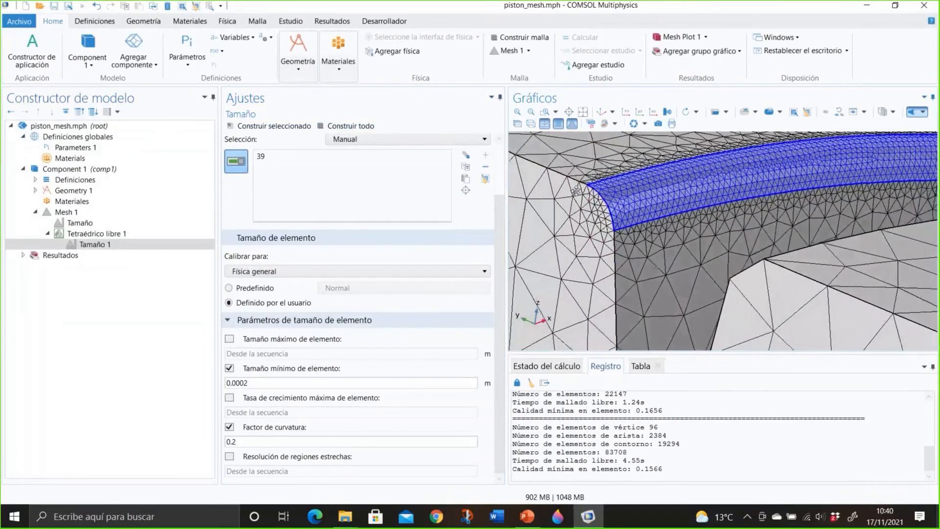
right_click_drag(531, 171, 597, 237)
scroll(625, 280, "down", 2)
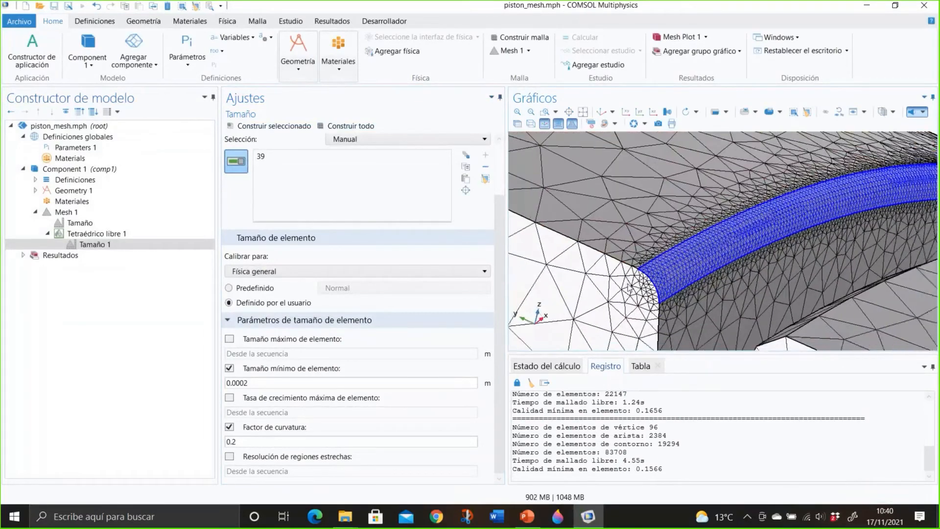
left_click_drag(610, 290, 591, 300)
right_click_drag(591, 299, 618, 266)
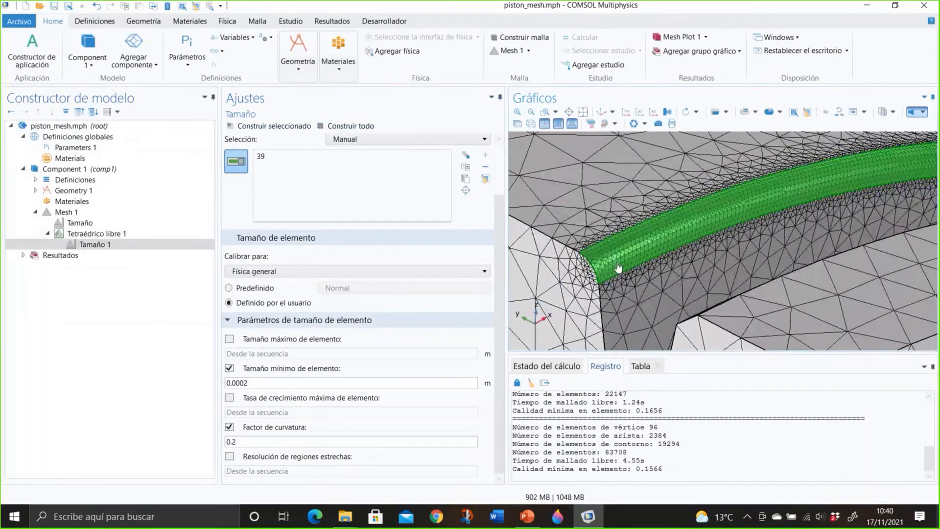
left_click(292, 444)
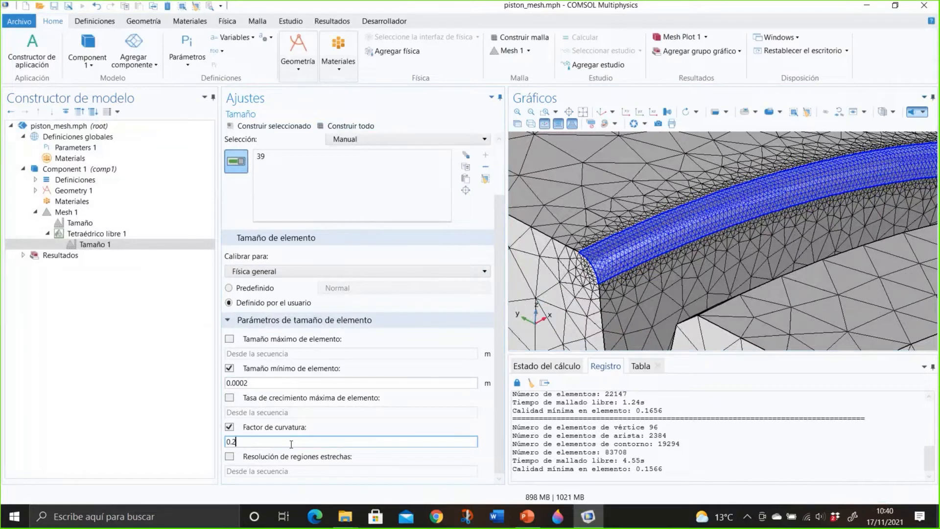
key("BackSpace")
type("45")
left_click(281, 127)
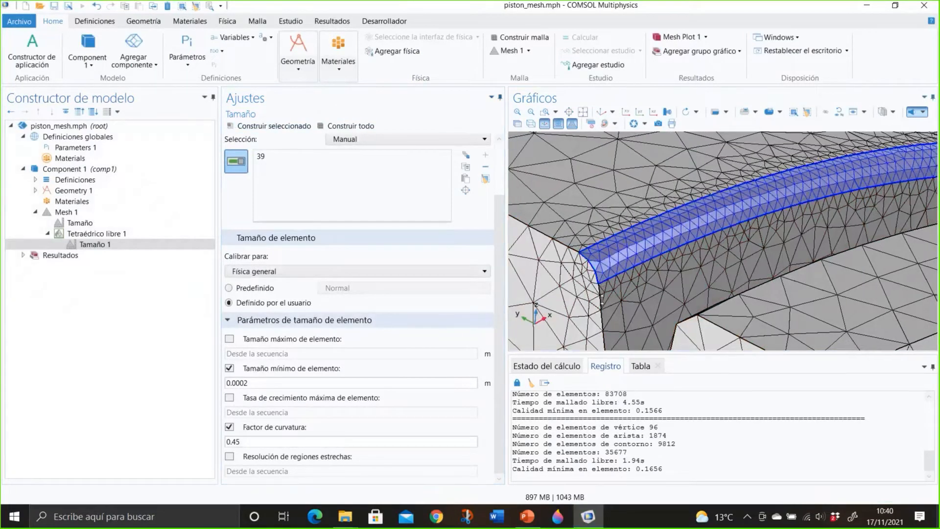
Step: Add boundary 8, the narrow curved face along the rim of the piston's large opening, to Tamaño 1's selection
scroll(601, 280, "down", 3)
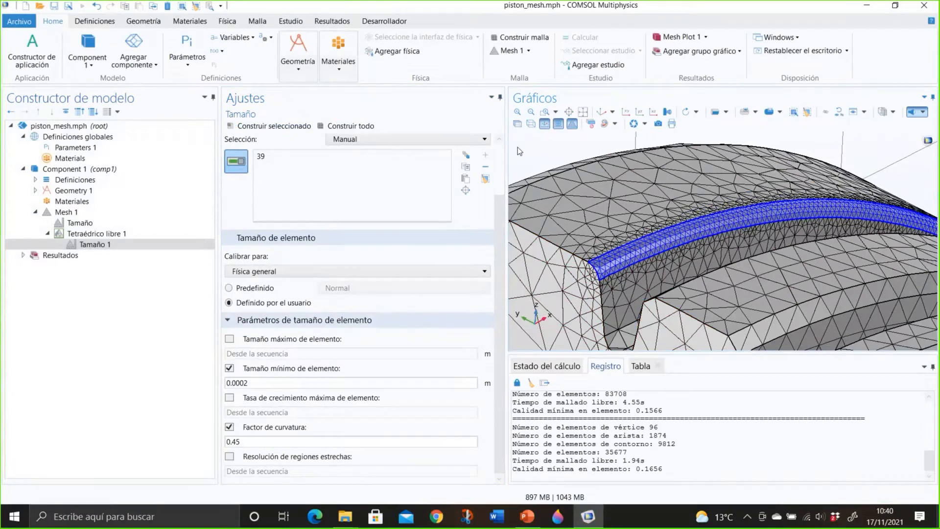
scroll(632, 242, "down", 2)
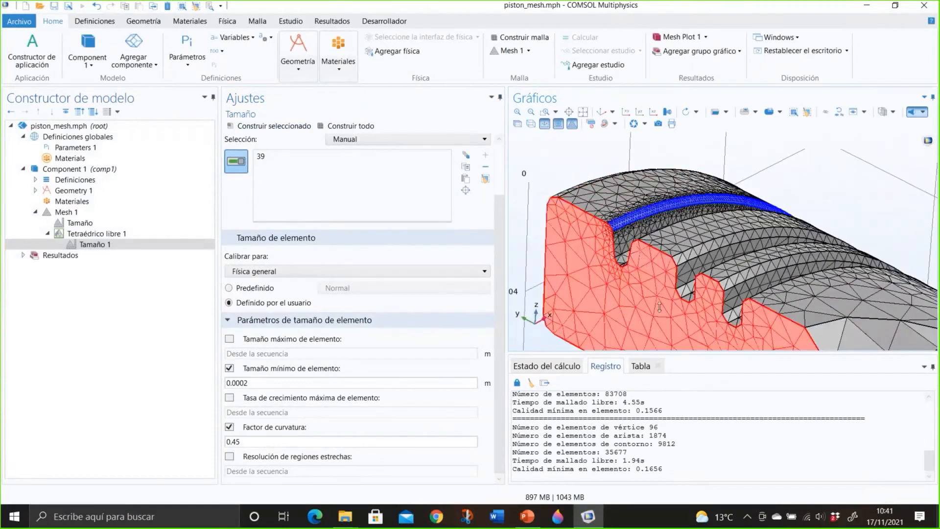
scroll(644, 262, "up", 3)
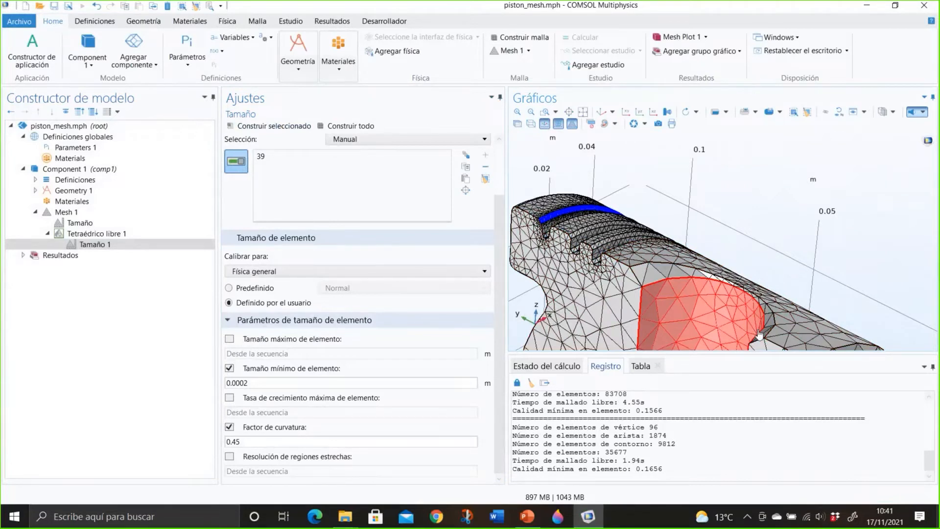
left_click(662, 275)
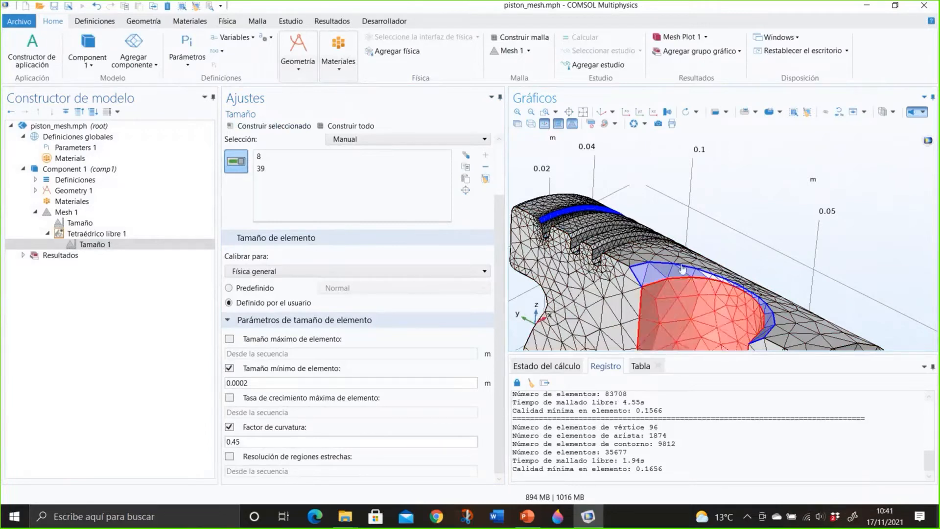
left_click_drag(732, 237, 648, 224)
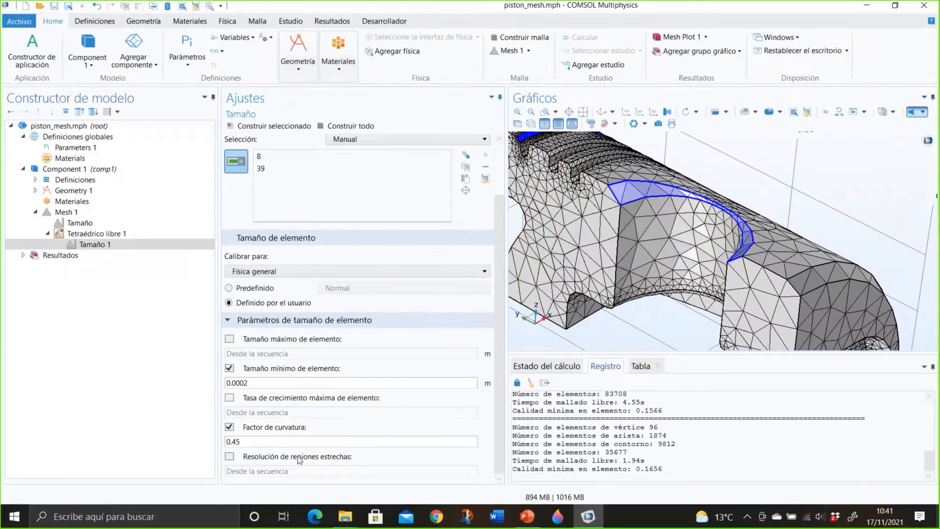
Step: Enable Tamaño 1's resolution of narrow regions with value 2, rebuild the whole mesh and inspect the elements on the opening's rim
left_click(229, 457)
left_click(242, 470)
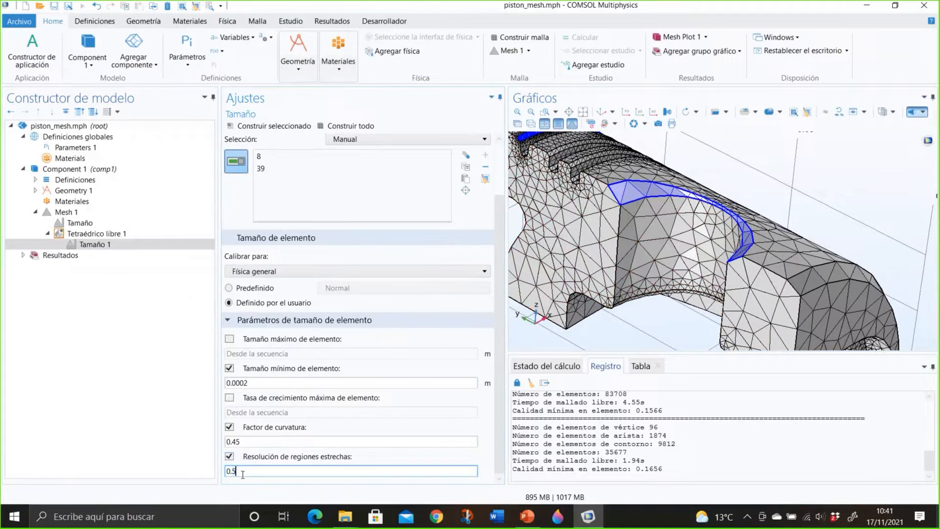
key("BackSpace")
key("BackSpace")
key("BackSpace")
type("2")
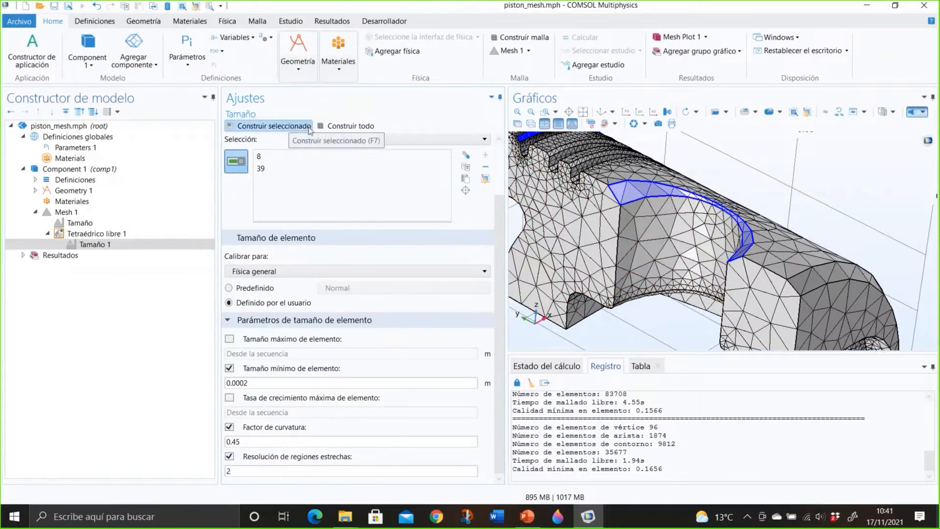
left_click(336, 127)
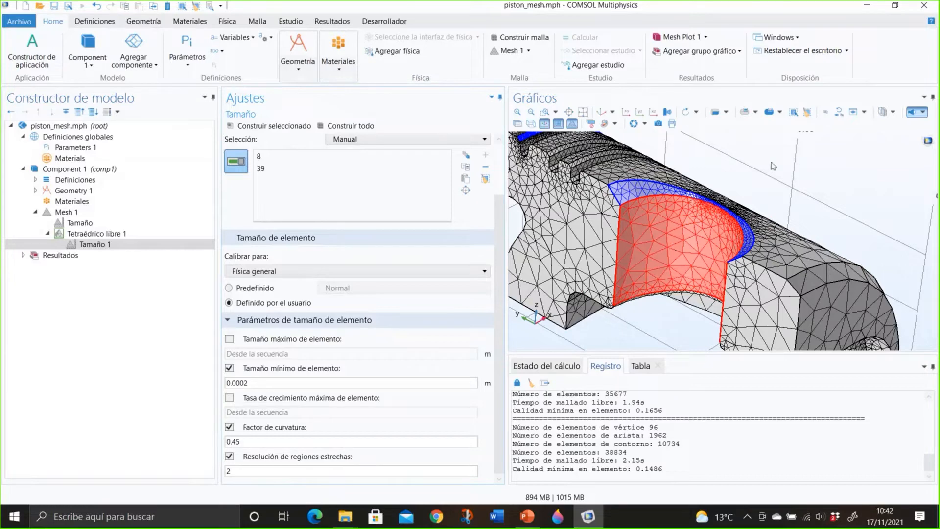
scroll(701, 164, "up", 5)
scroll(661, 146, "up", 3)
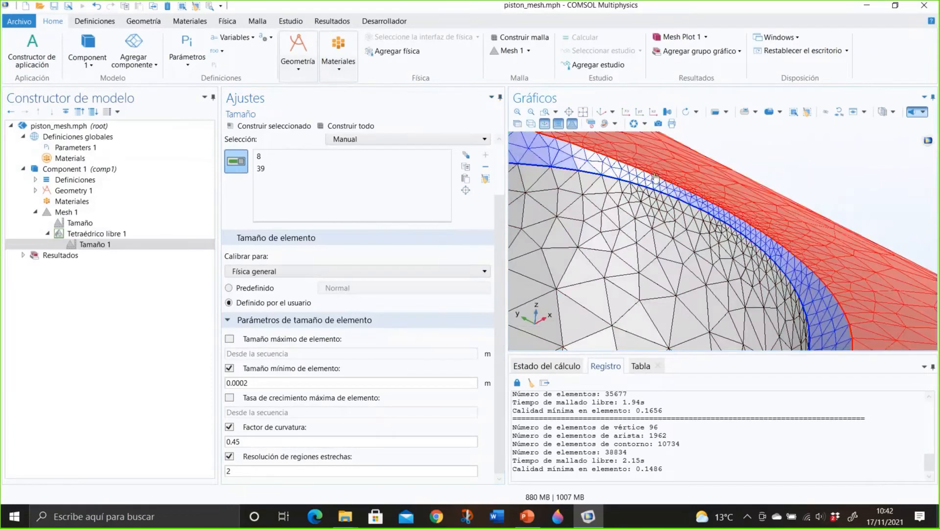
scroll(832, 331, "down", 4)
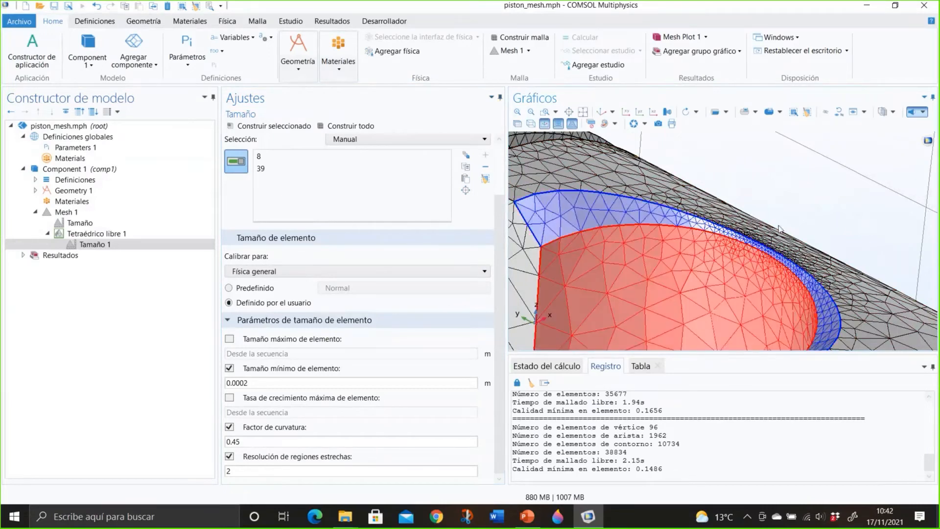
Step: Apply Tamaño 1 to the entire geometry instead of the selected boundaries, rebuild the whole mesh and view the refined piston
scroll(781, 235, "down", 3)
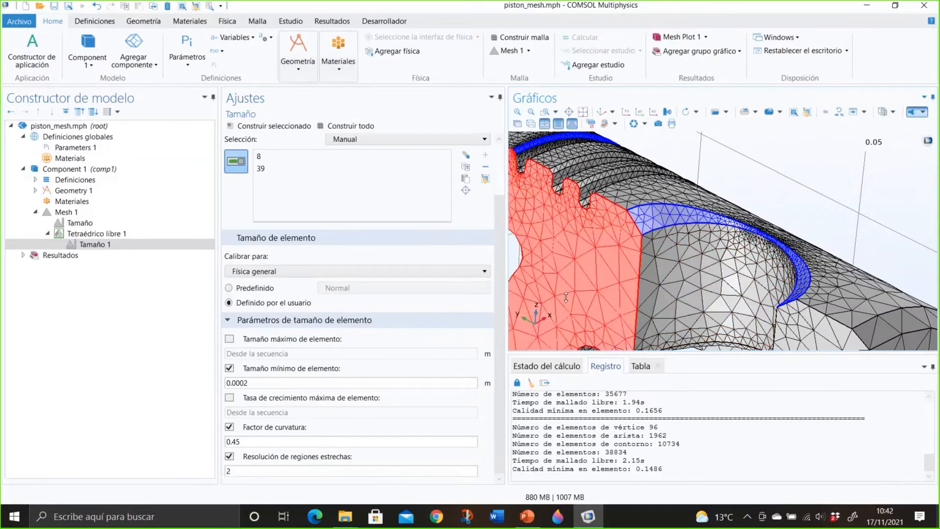
scroll(552, 311, "down", 2)
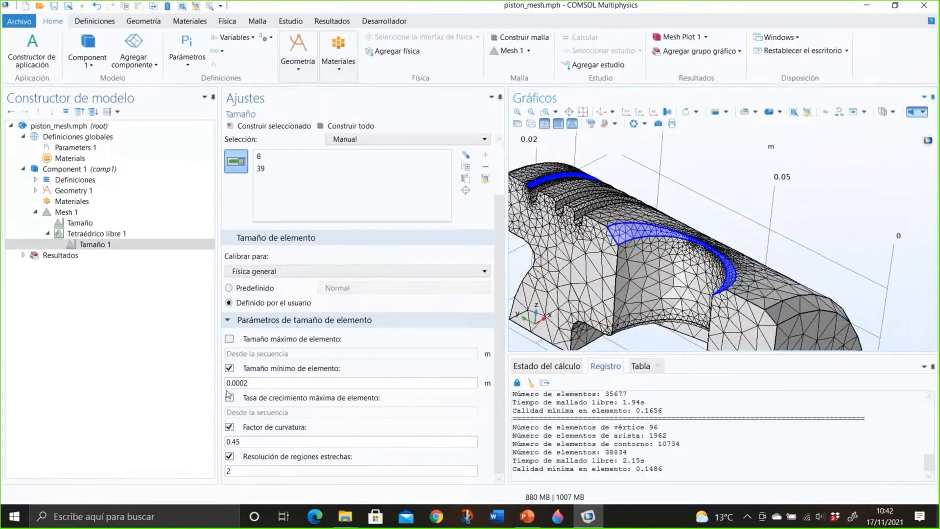
left_click(244, 383)
left_click_drag(497, 237, 498, 191)
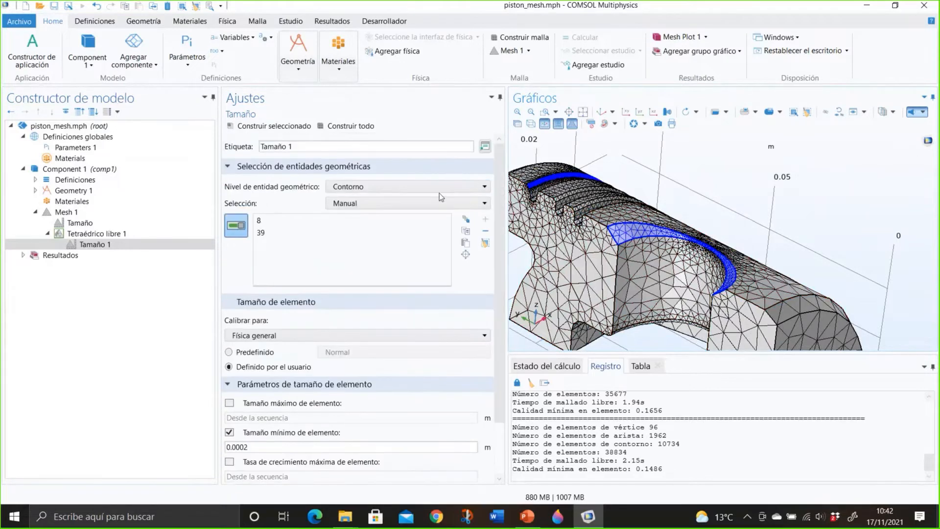
left_click(437, 189)
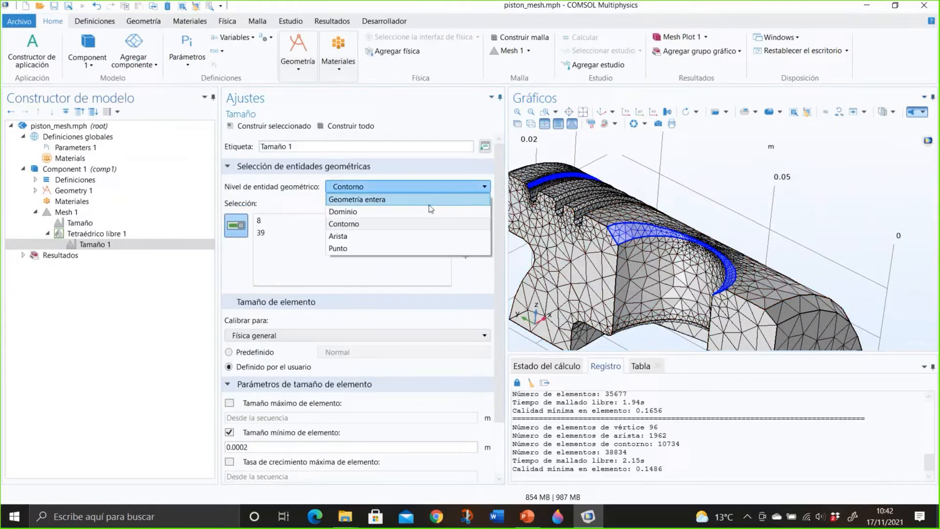
left_click(427, 200)
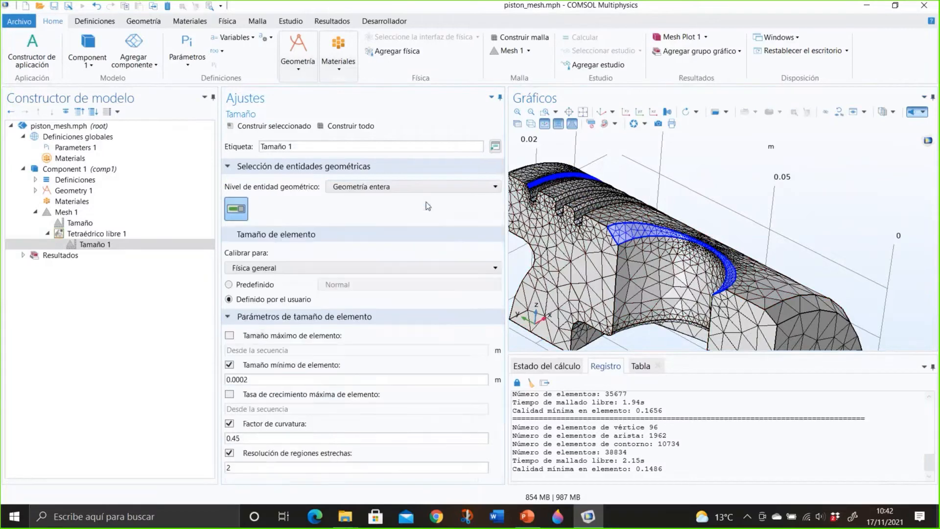
left_click(331, 134)
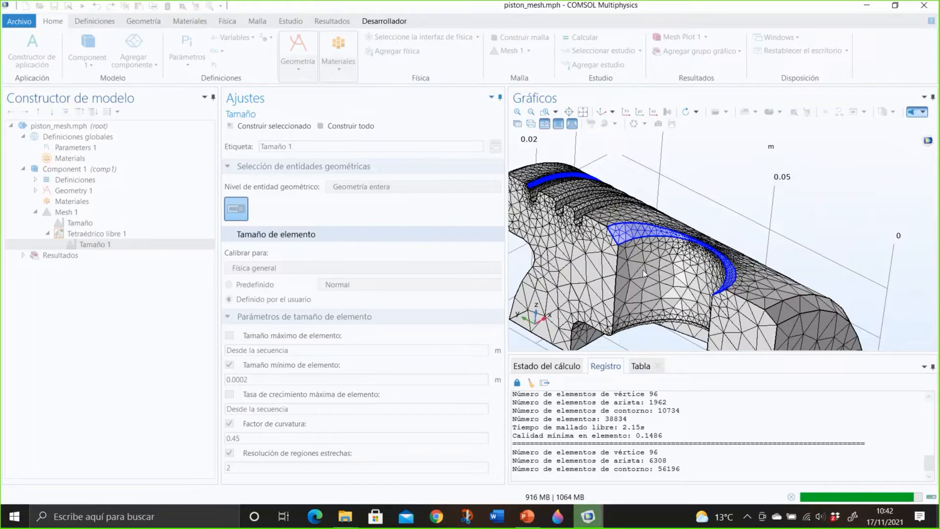
scroll(642, 270, "down", 3)
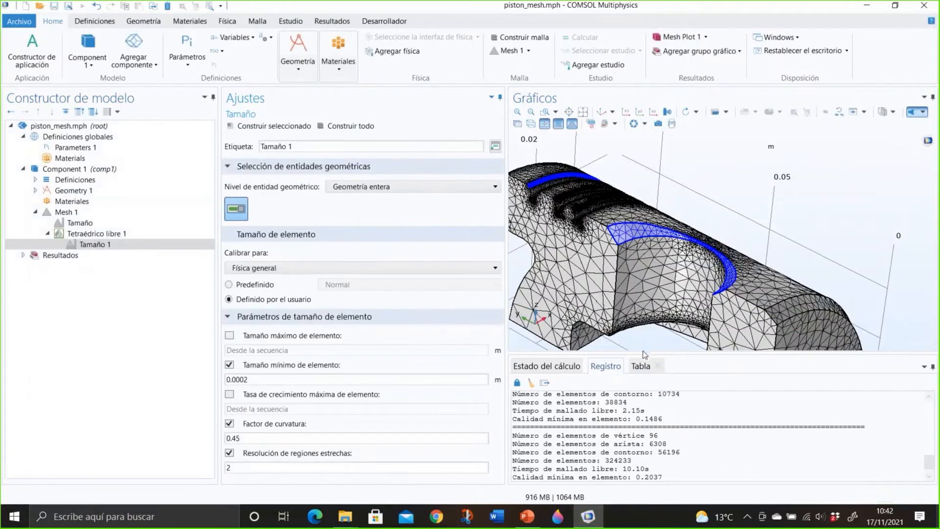
left_click_drag(639, 304, 648, 306)
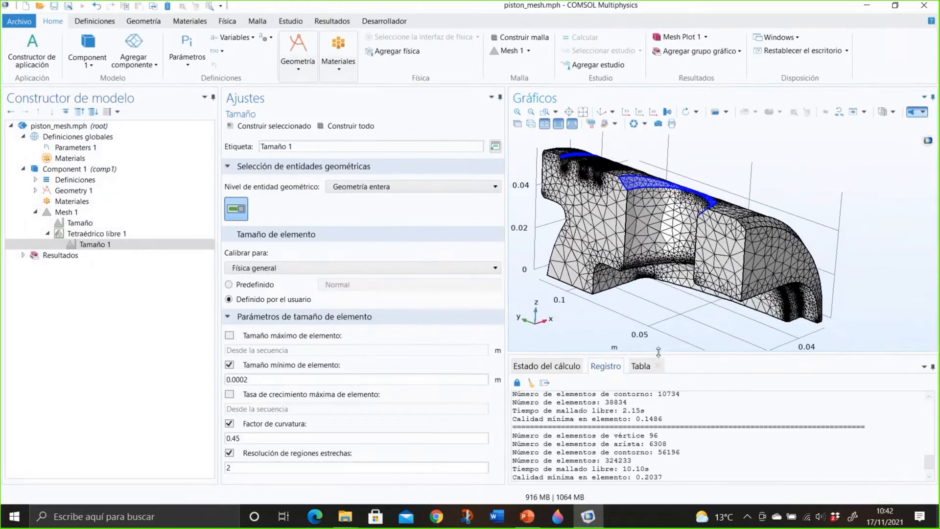
Step: Enlarge the message log and examine Mesh 1's statistics, including the element quality histogram
left_click_drag(658, 352, 660, 304)
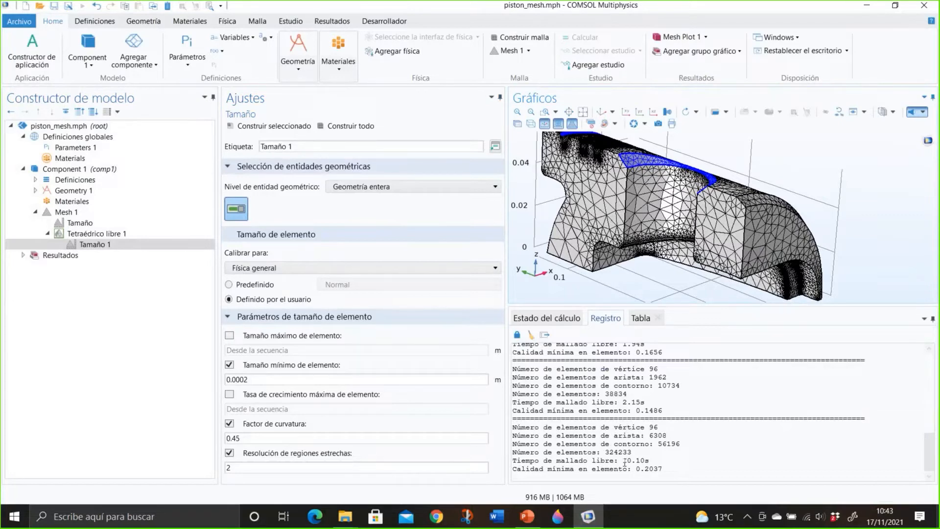
left_click(50, 214)
right_click(50, 213)
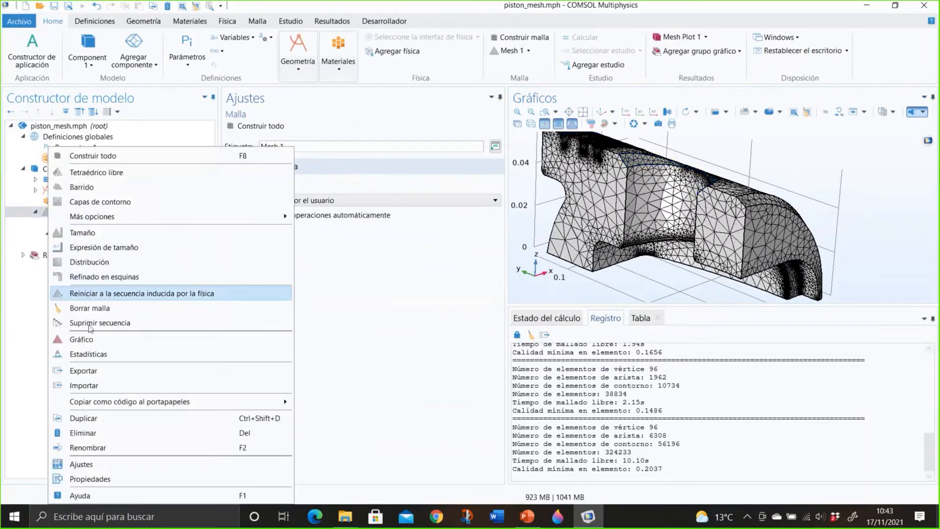
left_click(92, 352)
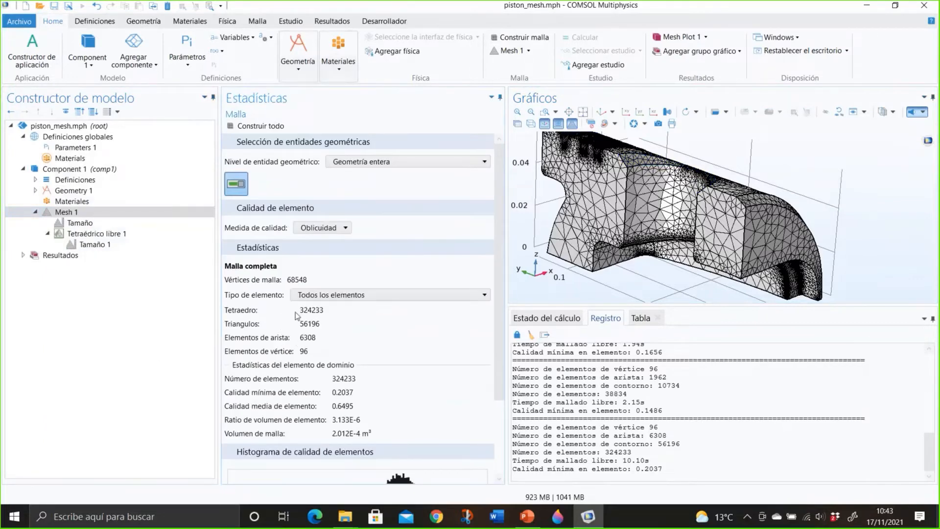
scroll(308, 325, "down", 2)
scroll(309, 325, "down", 1)
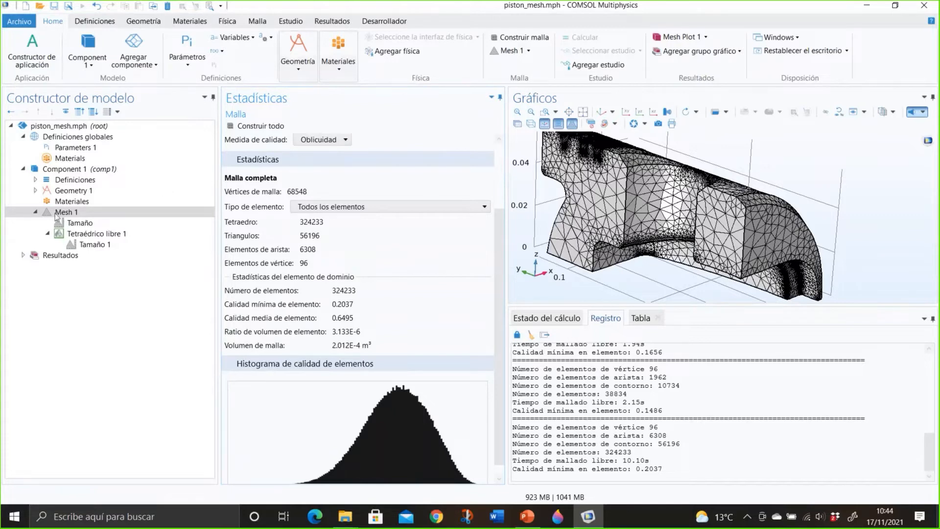
Step: Set the maximum element growth rate of the global Tamaño node to 1.8 and rebuild the whole mesh
left_click(61, 226)
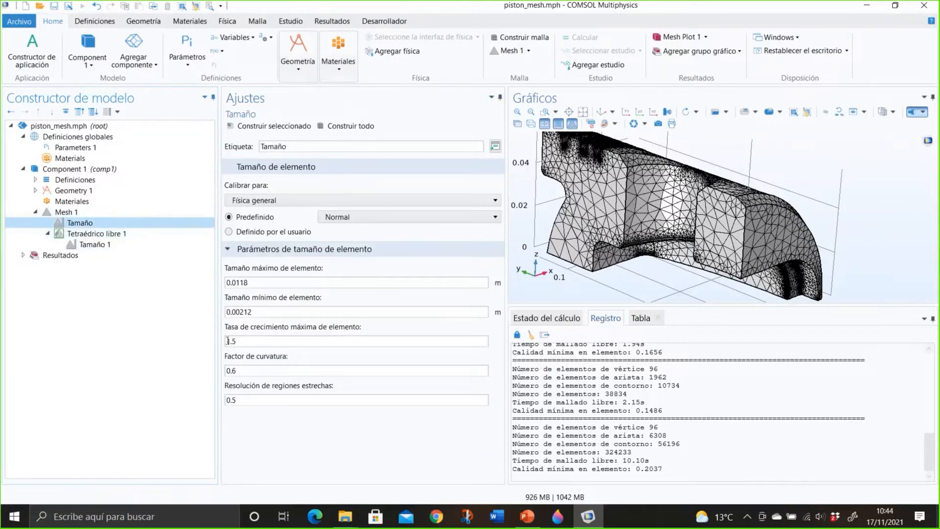
left_click(348, 341)
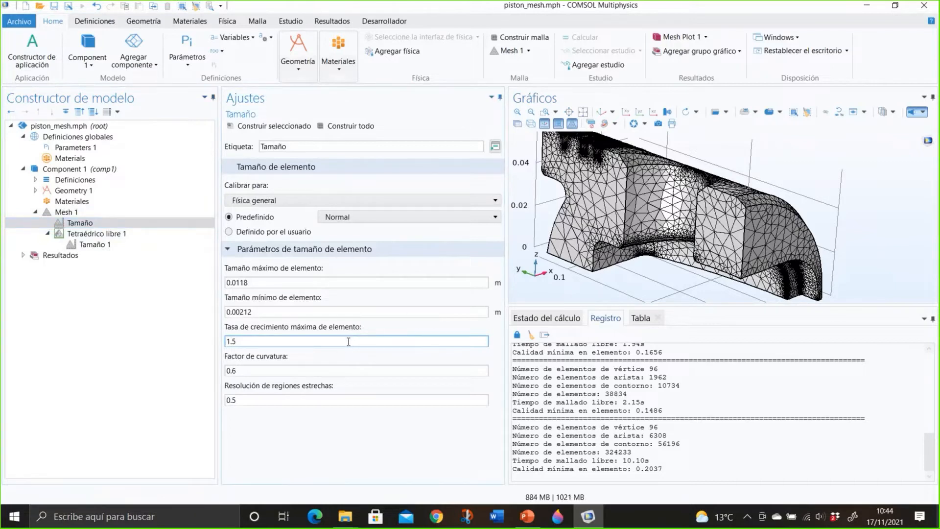
key("BackSpace")
type("8")
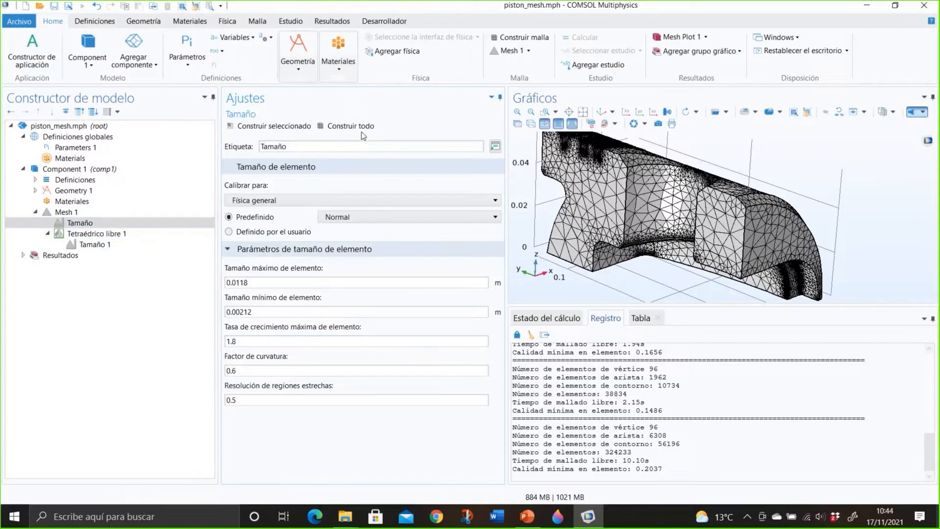
left_click(364, 129)
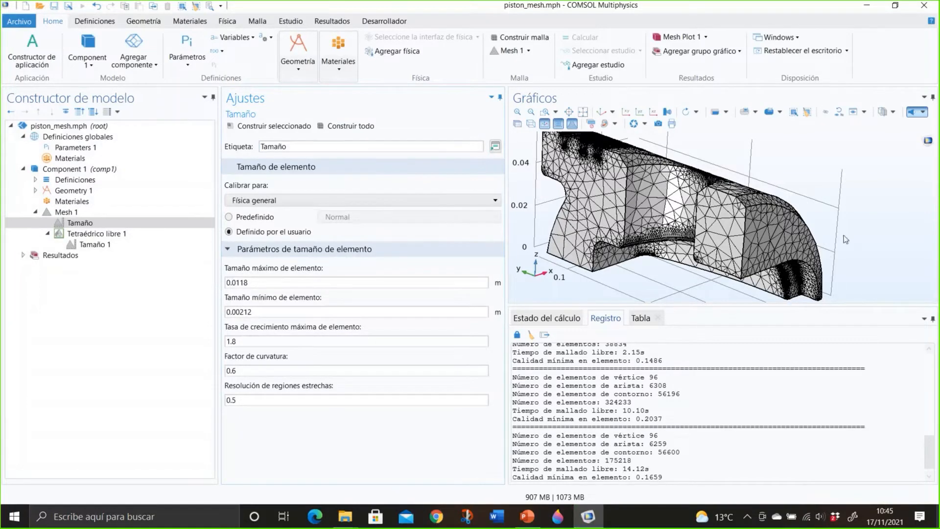
Step: Examine the rebuilt mesh up close at the piston's ring grooves, the cut face and the large curved opening
left_click_drag(631, 225, 633, 259)
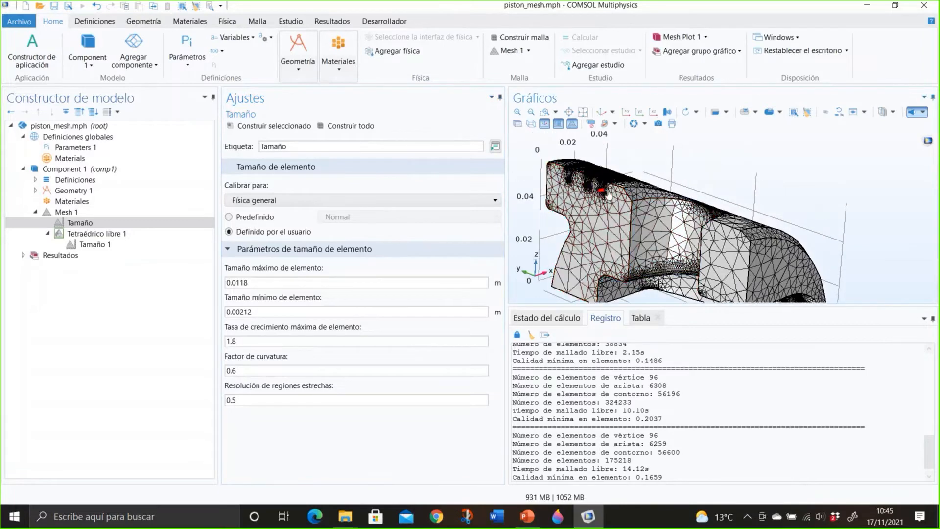
scroll(583, 176, "up", 5)
left_click_drag(580, 175, 587, 205)
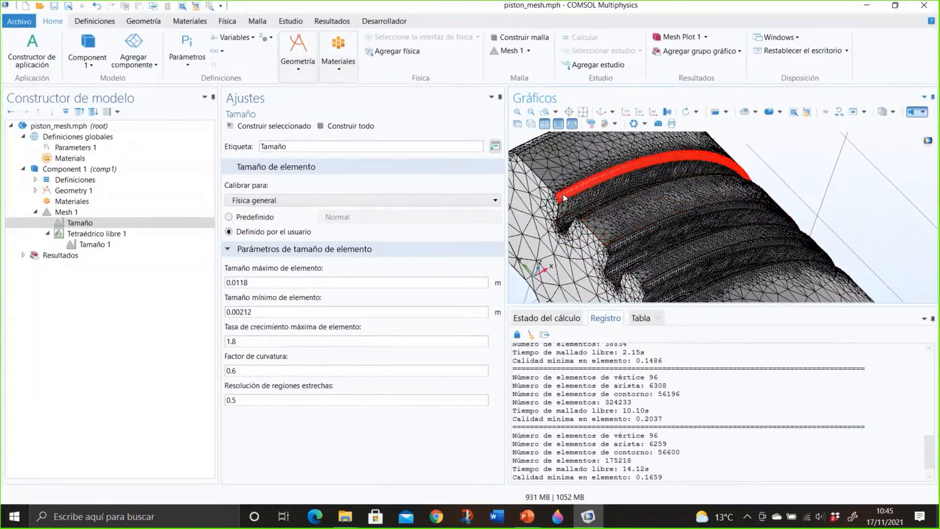
middle_click_drag(562, 195, 542, 94)
left_click_drag(560, 220, 577, 185)
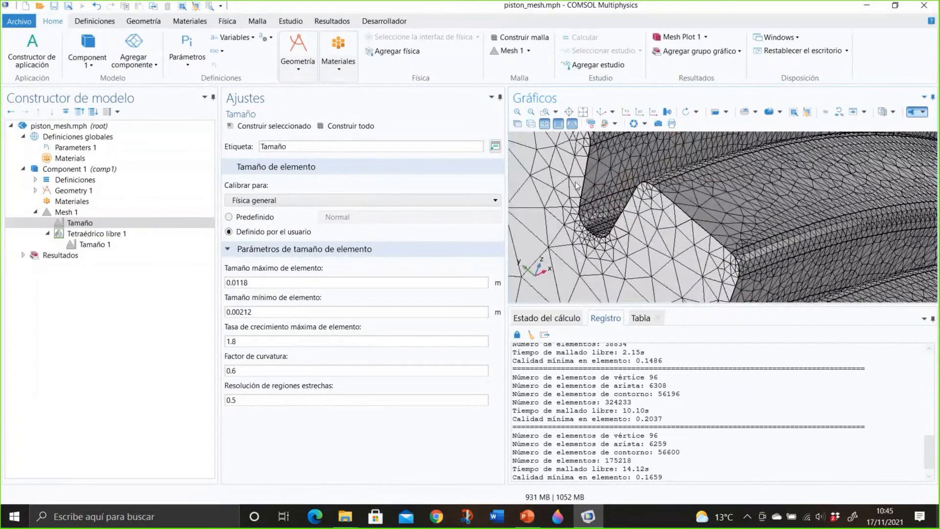
right_click_drag(577, 185, 578, 230)
left_click_drag(579, 233, 631, 244)
middle_click_drag(633, 245, 646, 305)
right_click_drag(651, 289, 668, 223)
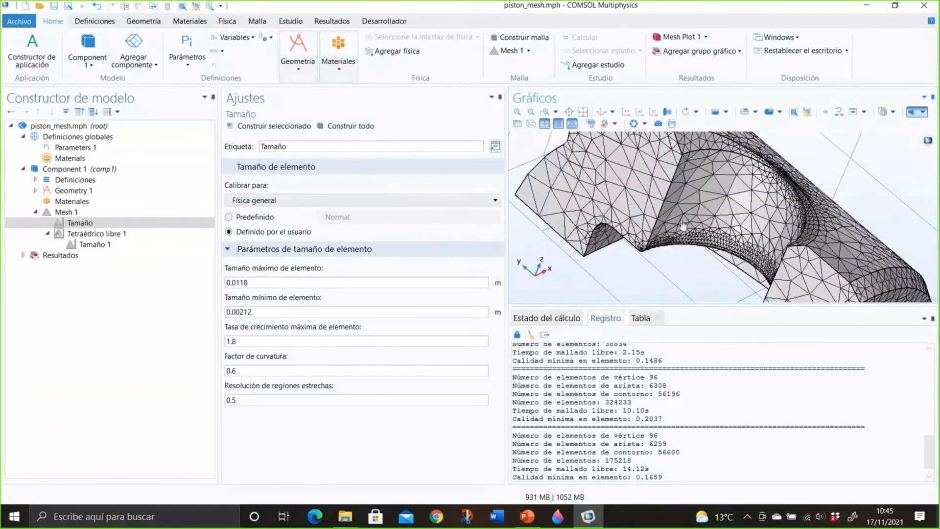
left_click_drag(677, 225, 695, 201)
right_click_drag(696, 199, 702, 188)
left_click_drag(702, 189, 713, 203)
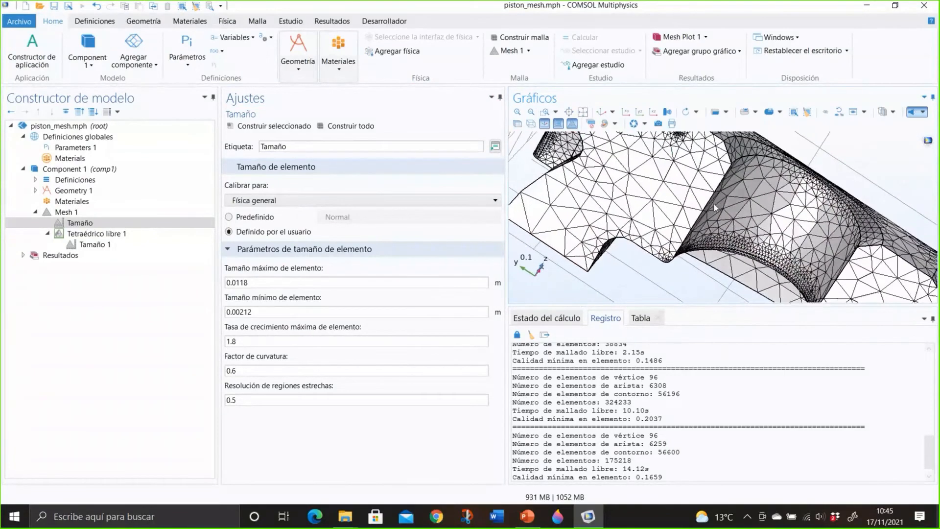
Step: Review the rebuilt Mesh 1's statistics, comparing element counts, quality values and the quality histogram
right_click(130, 212)
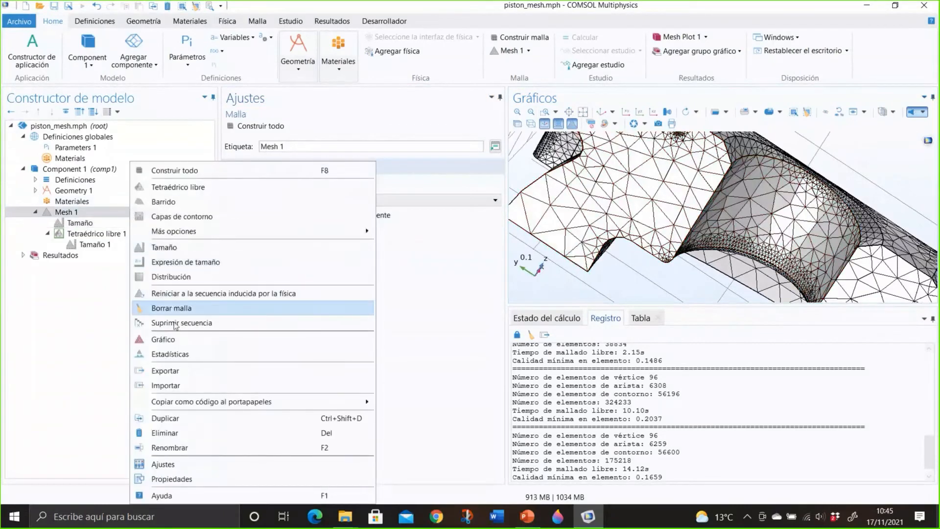
left_click(172, 353)
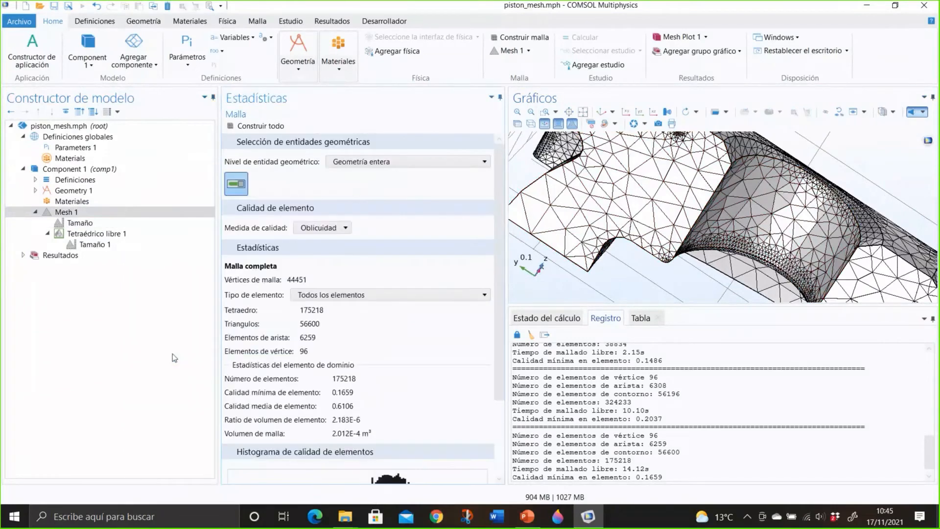
scroll(309, 349, "down", 3)
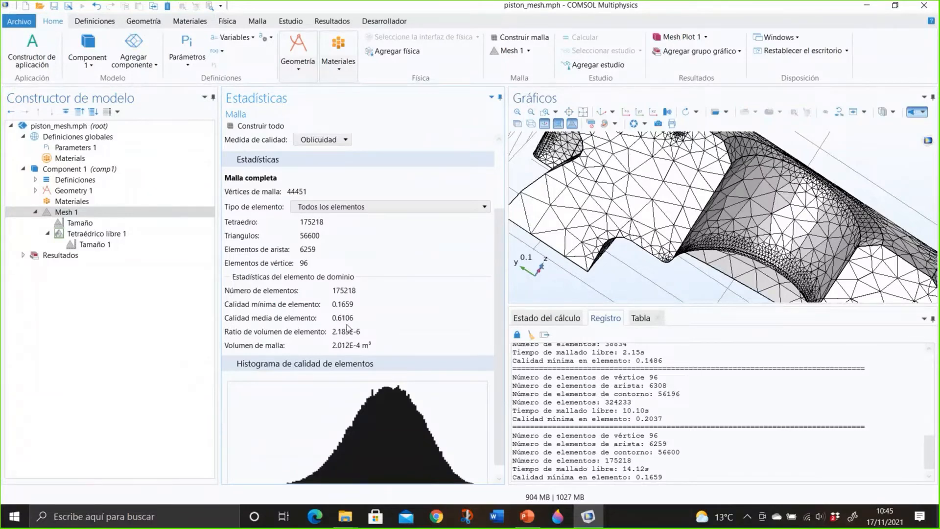
scroll(346, 324, "down", 1)
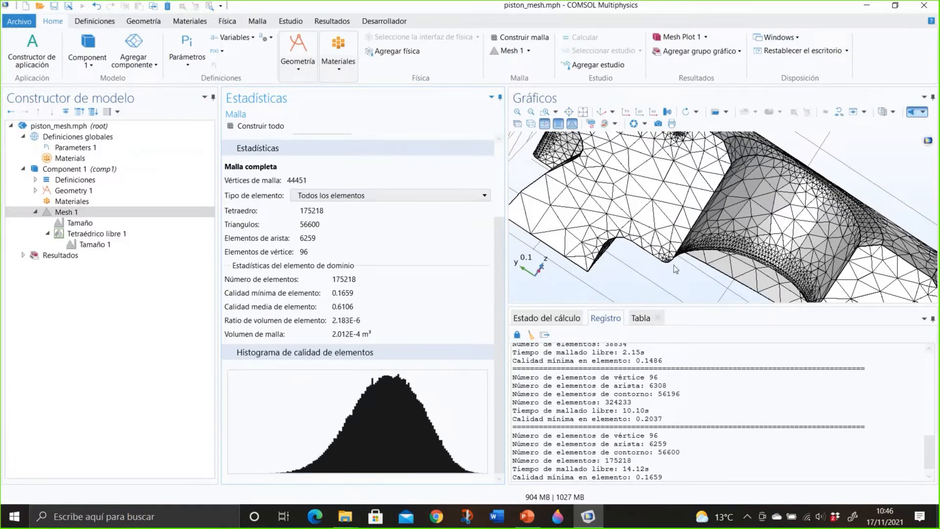
Step: Enlarge the graphics view and inspect how element size grows from the grooves and opening into the piston body
left_click_drag(674, 303, 674, 382)
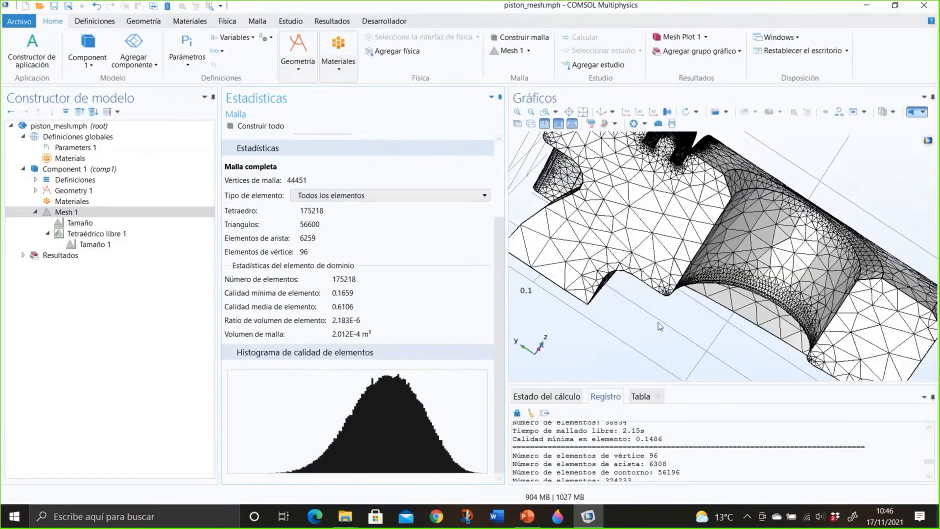
right_click_drag(648, 303, 635, 297)
left_click_drag(635, 296, 666, 239)
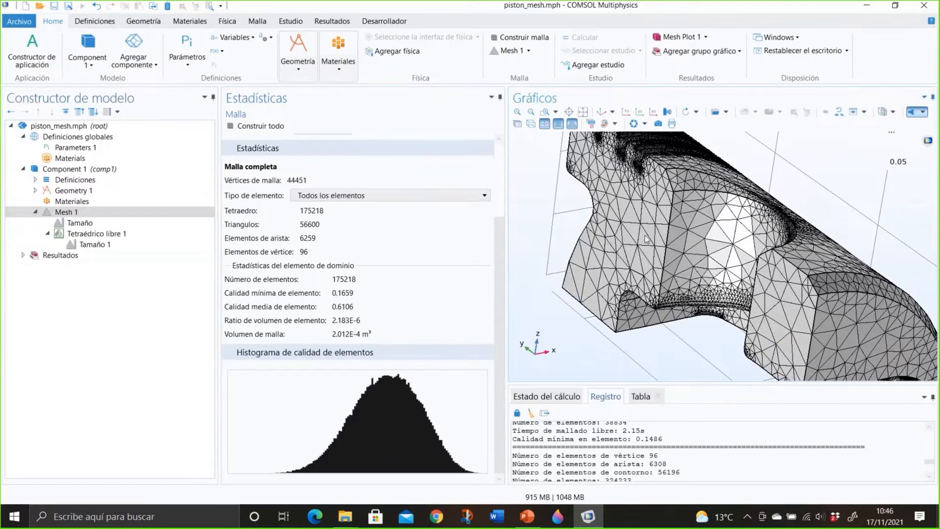
left_click_drag(671, 241, 687, 256)
right_click_drag(672, 244, 646, 235)
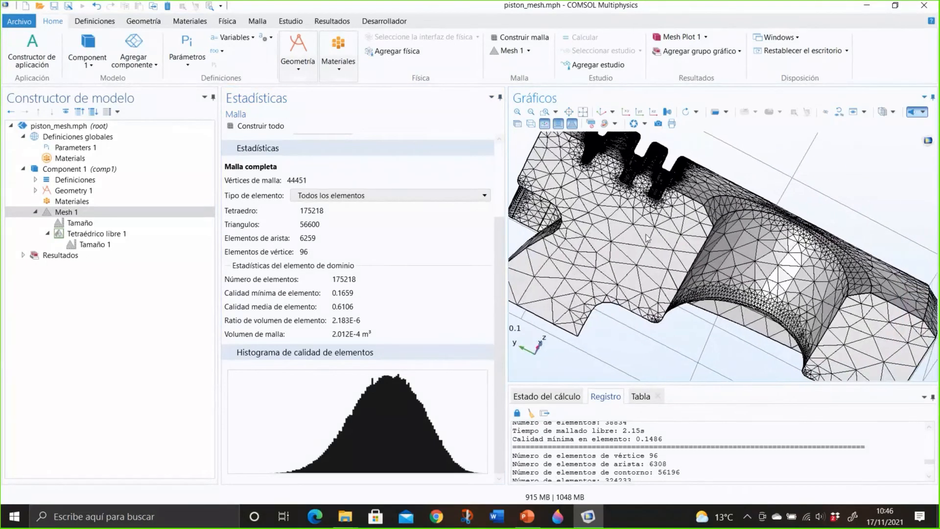
left_click_drag(627, 226, 623, 229)
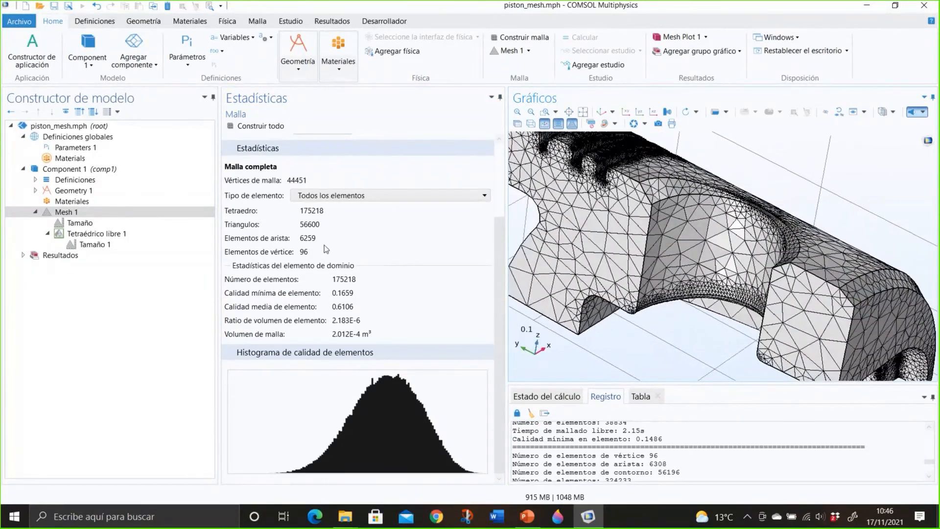
Step: Create a mesh plot from Mesh 1, display its new plot group in the results and widen the graphics area
left_click(36, 212)
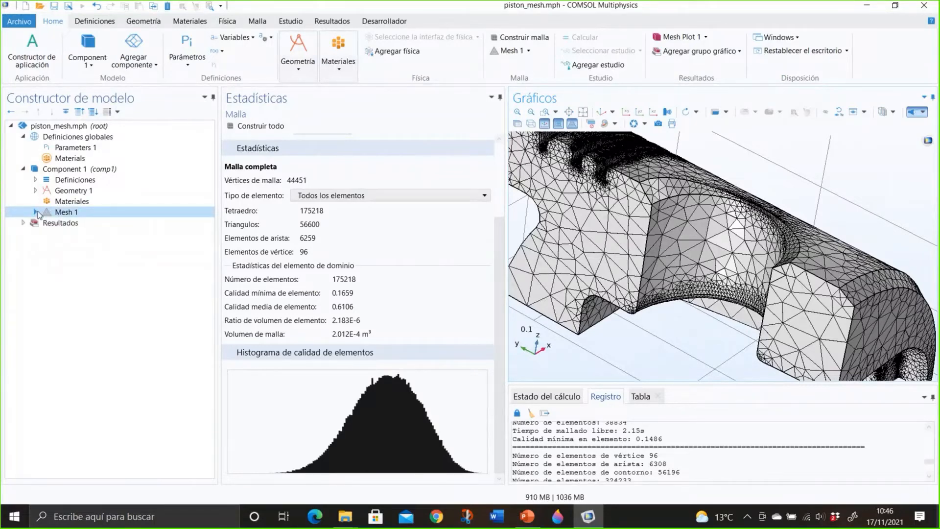
right_click(55, 213)
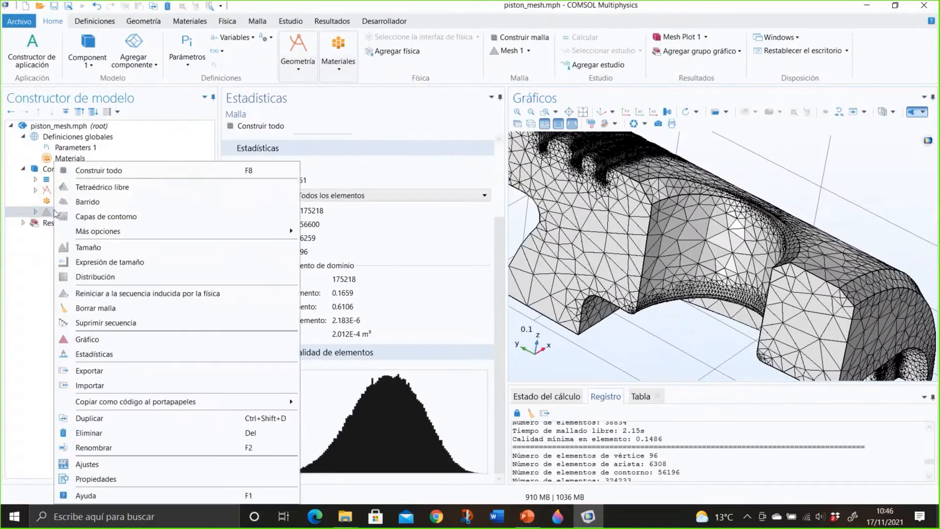
left_click(90, 335)
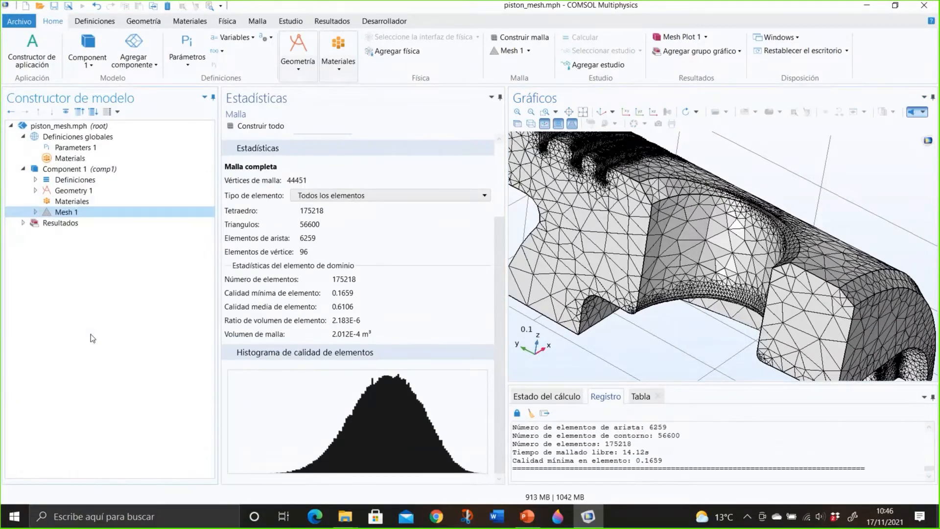
left_click(73, 212)
right_click(73, 212)
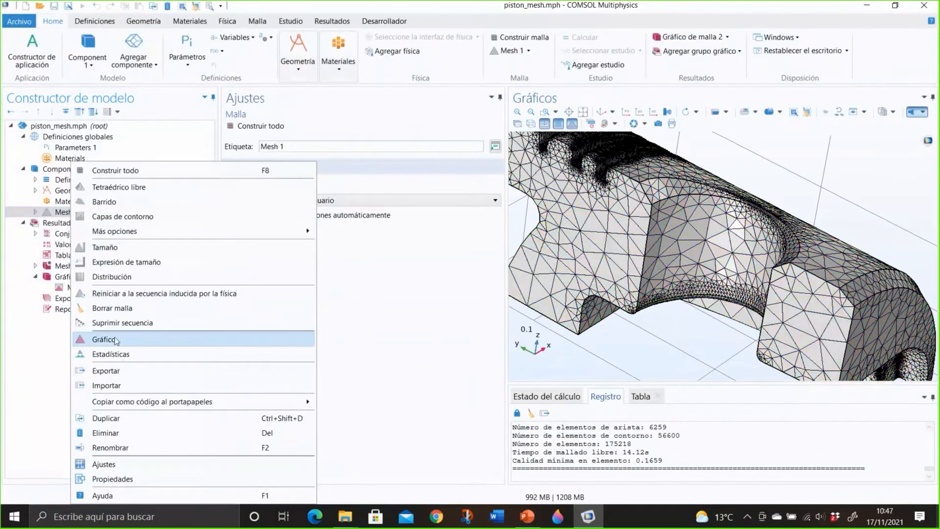
left_click(58, 277)
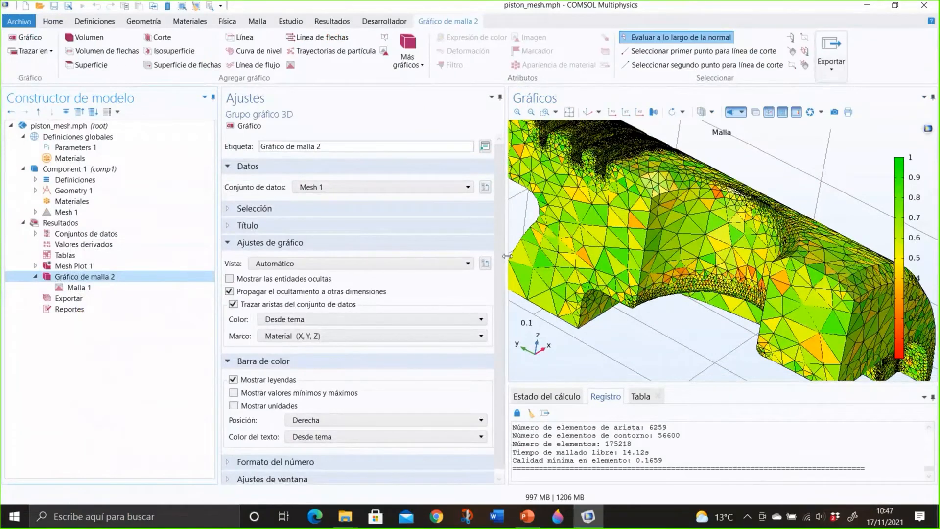
left_click_drag(507, 255, 434, 251)
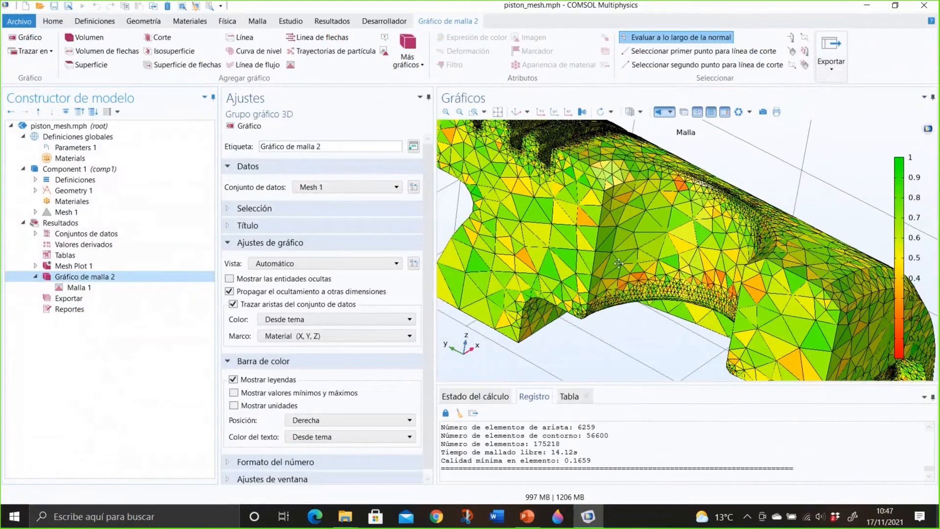
Step: Plot the Malla 1 quality plot at the Superficie level, and set its level back to Volumen
left_click_drag(618, 263, 571, 229)
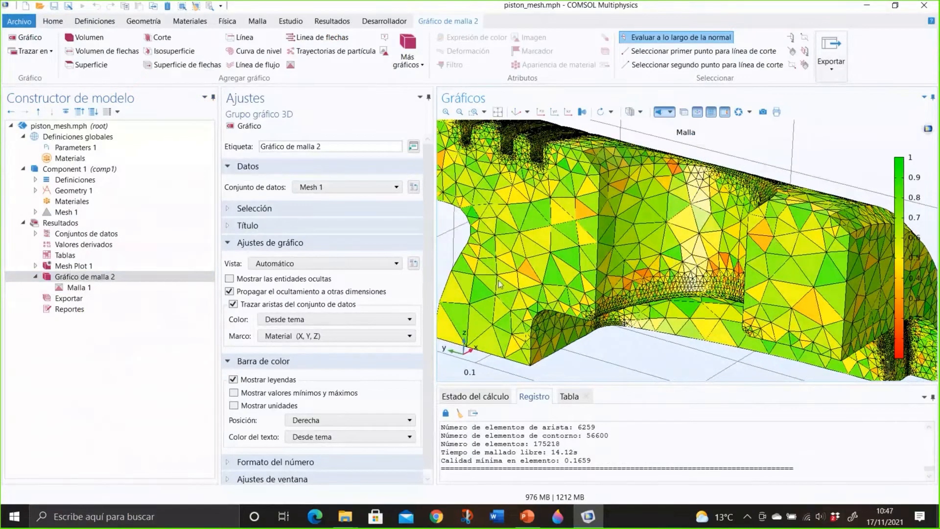
left_click_drag(602, 288, 631, 308)
left_click(103, 289)
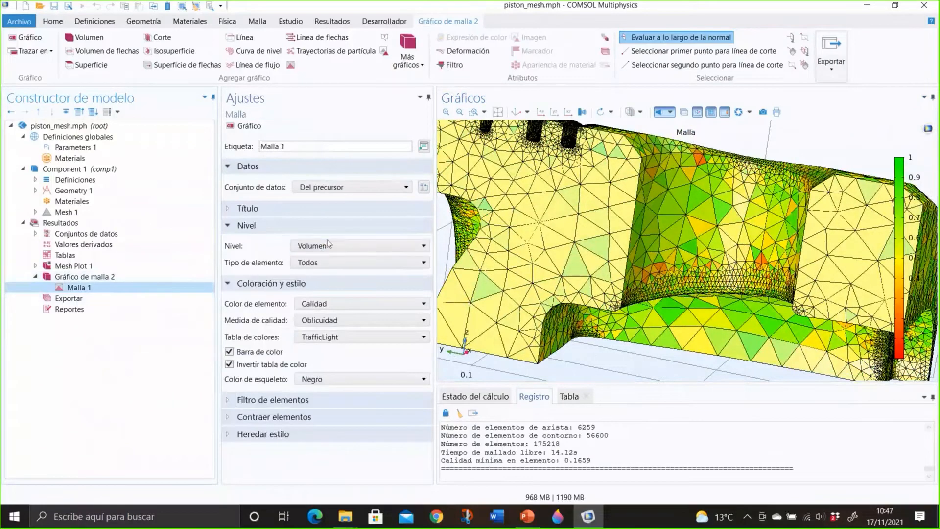
left_click(327, 242)
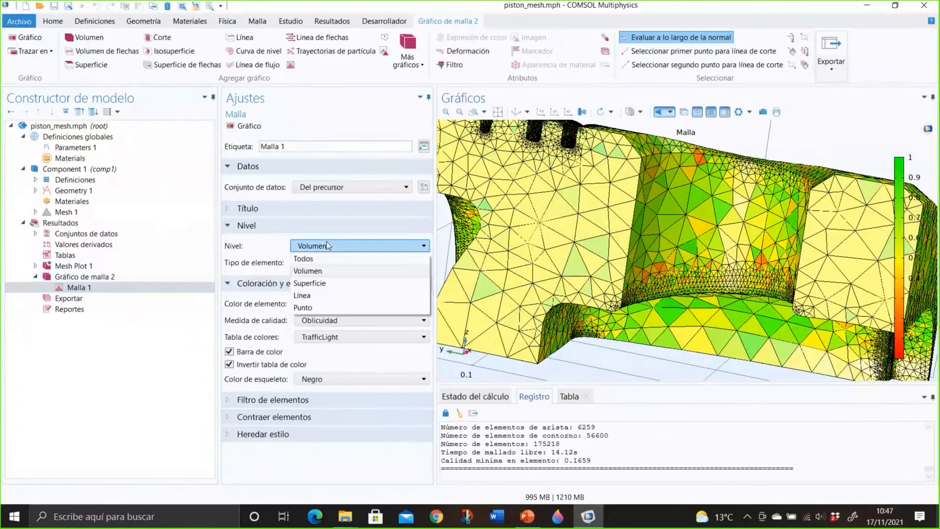
left_click(310, 283)
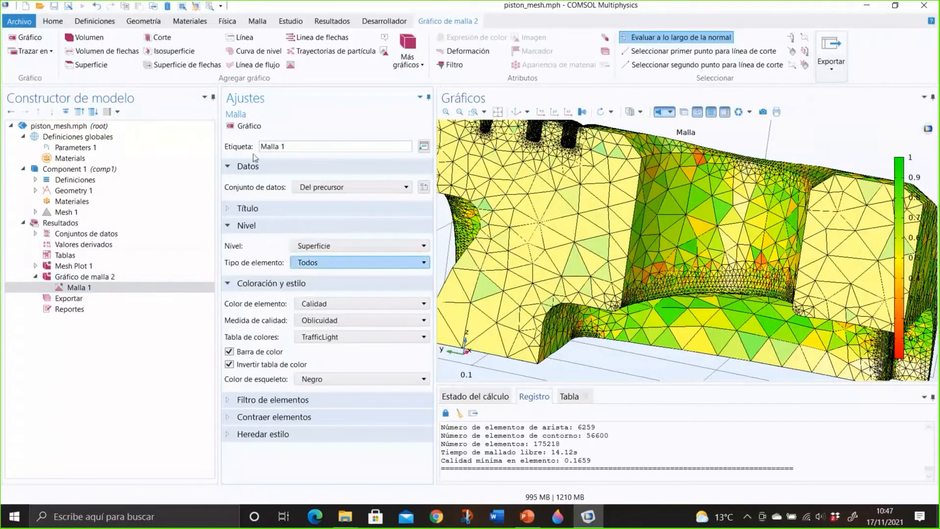
left_click(245, 126)
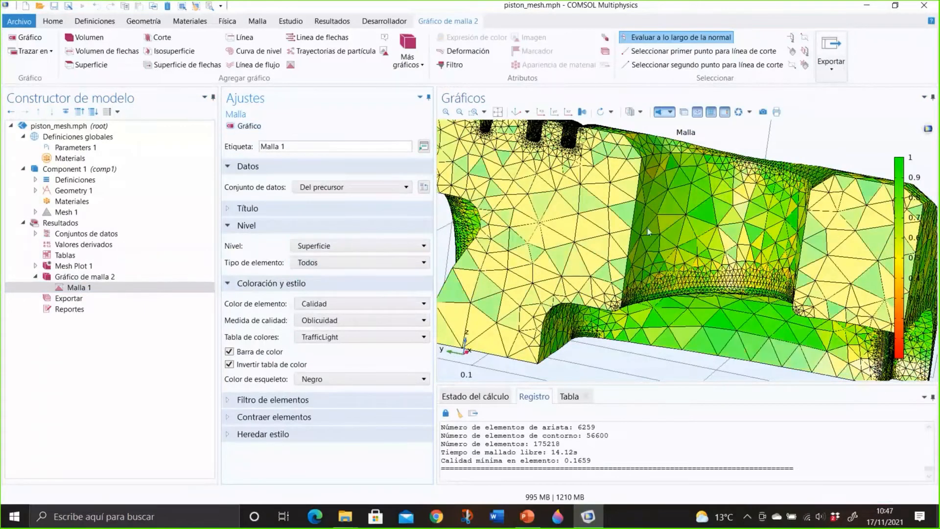
left_click(333, 245)
left_click(333, 270)
right_click(111, 284)
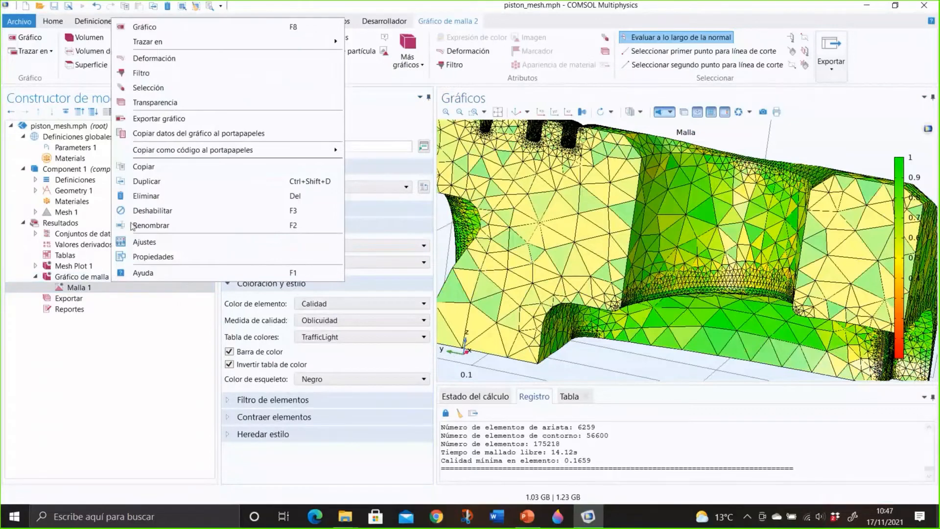
left_click(170, 79)
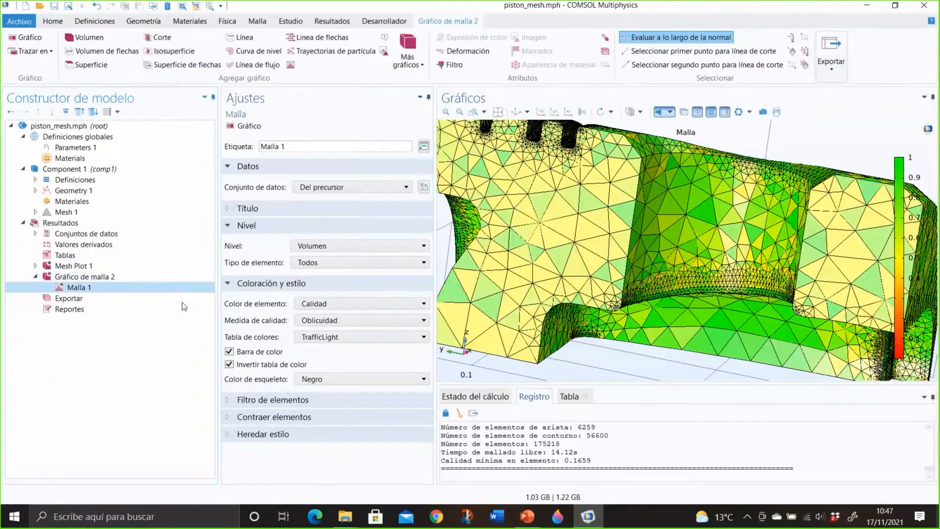
left_click(112, 298)
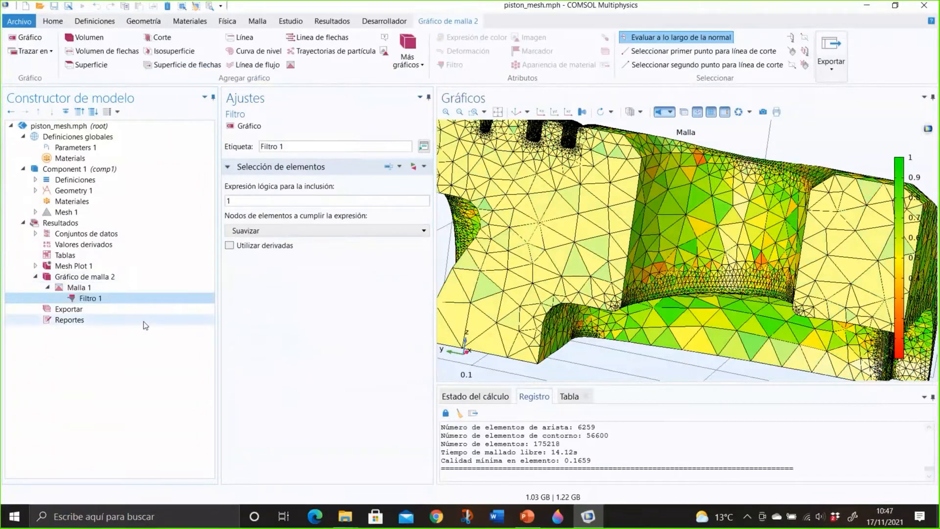
key("Delete")
key("Return")
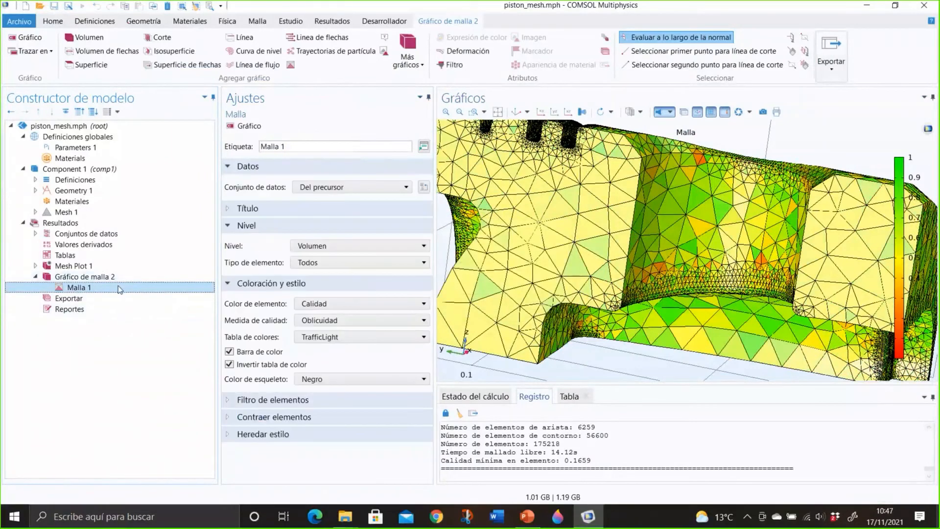
right_click(119, 289)
left_click(99, 356)
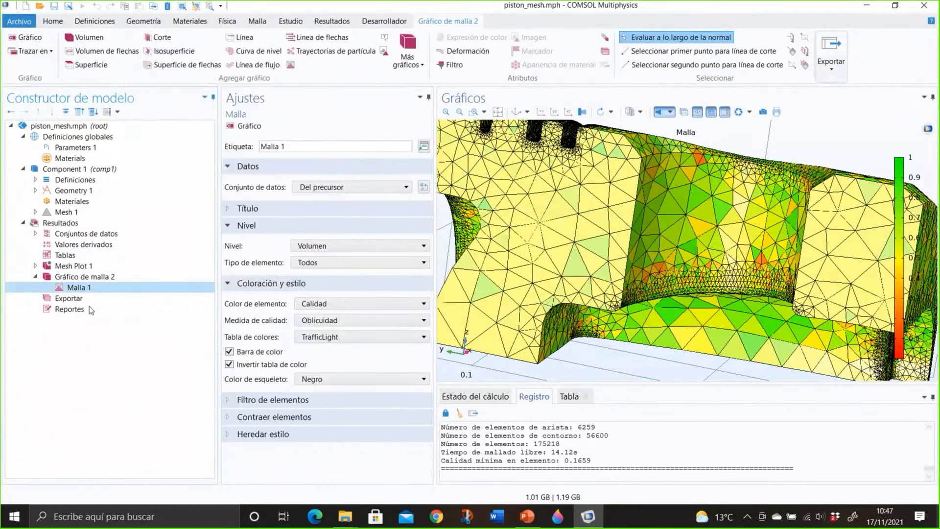
Step: Enable the element filter of Malla 1 with the criterion Peor calidad and fraction 0.05, and replot
left_click(281, 401)
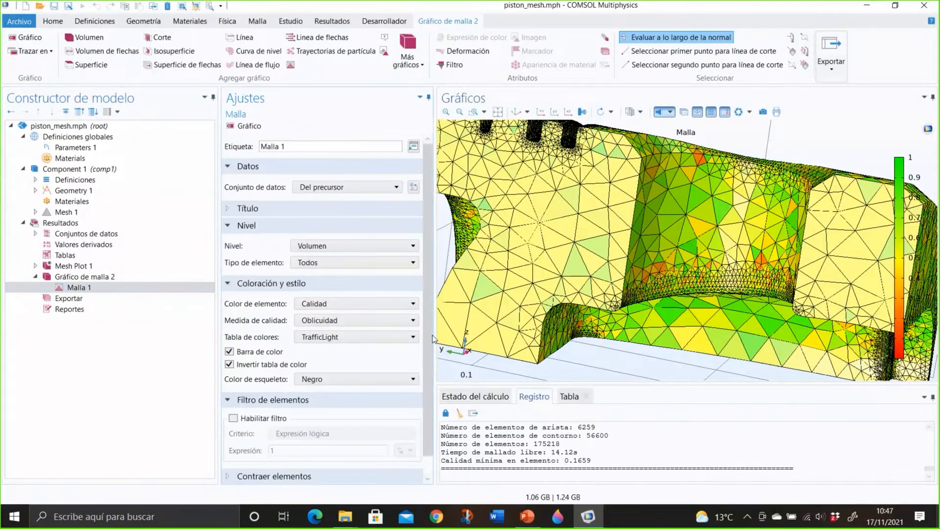
scroll(372, 363, "down", 1)
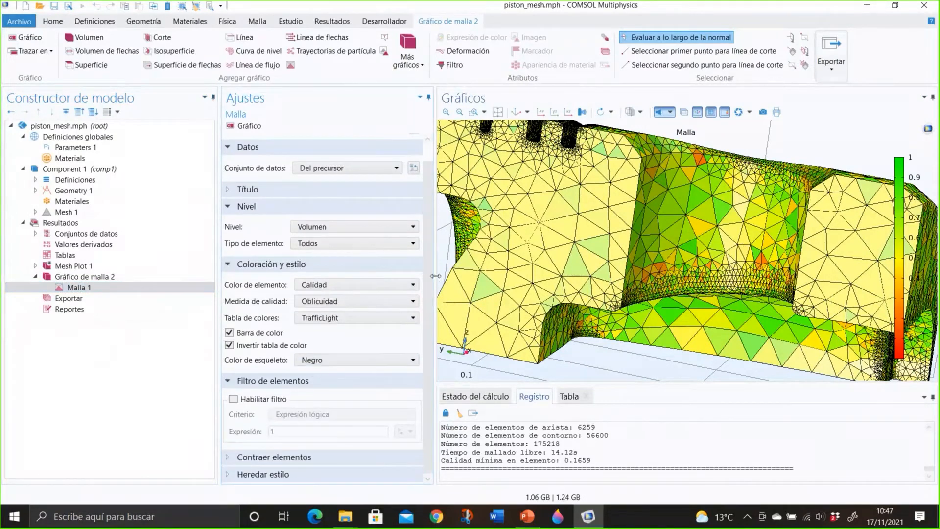
left_click_drag(433, 280, 522, 277)
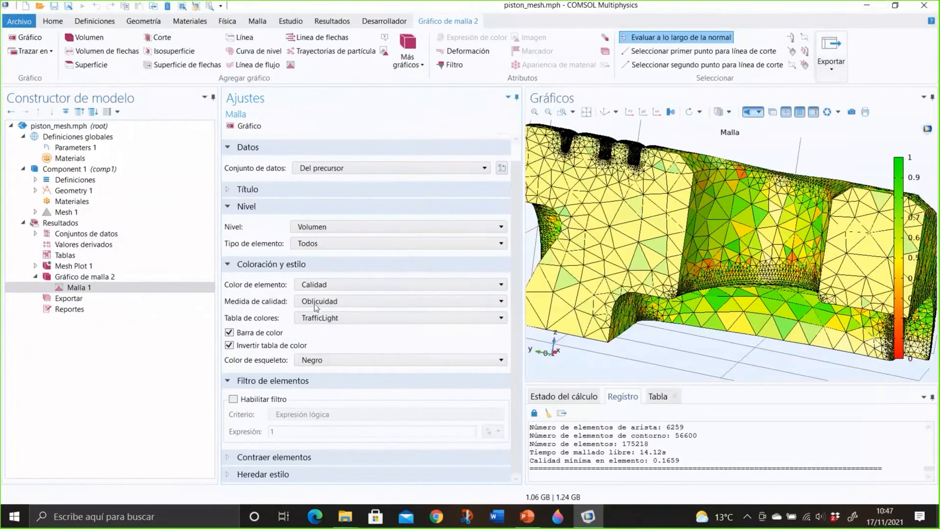
left_click(255, 400)
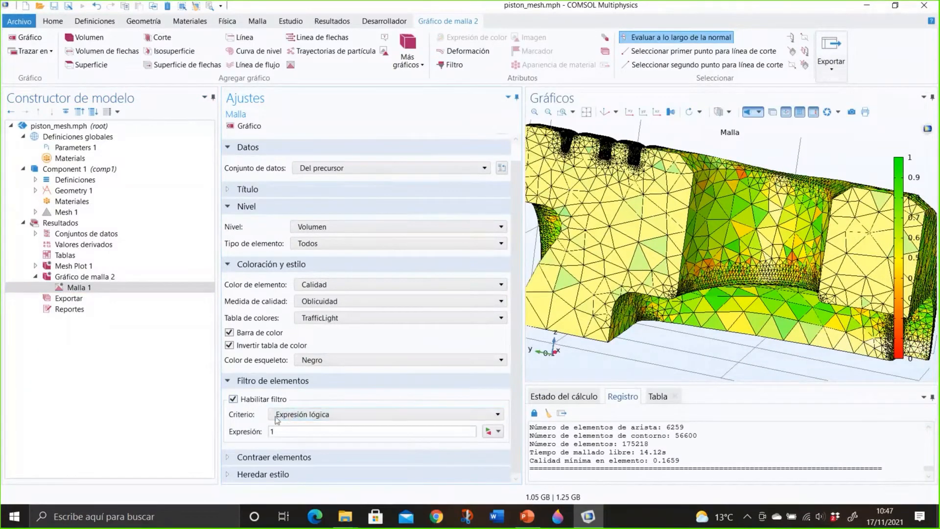
left_click(297, 415)
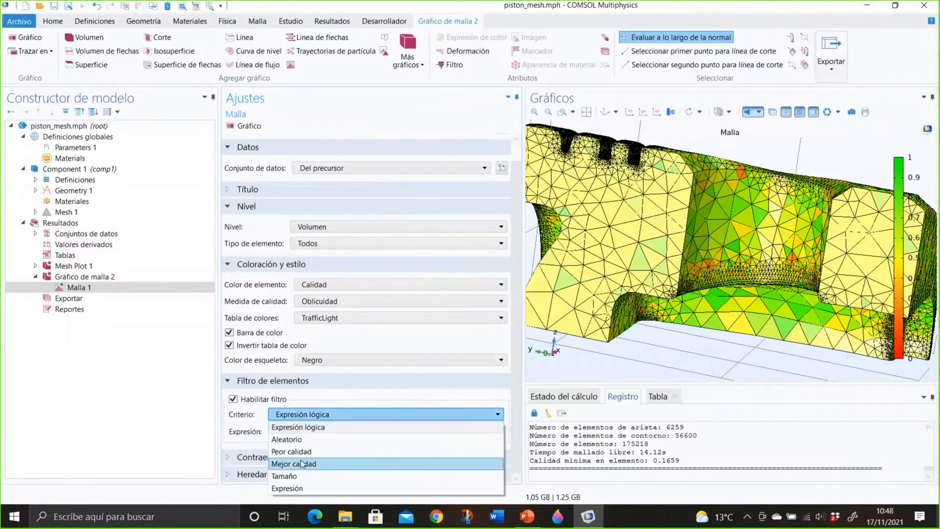
left_click(304, 451)
double_click(298, 432)
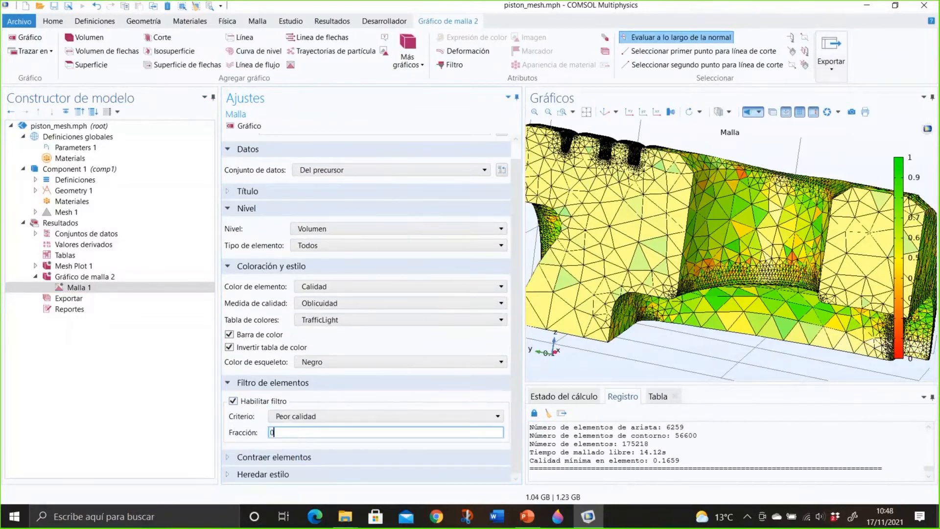
type("0.05")
key("Return")
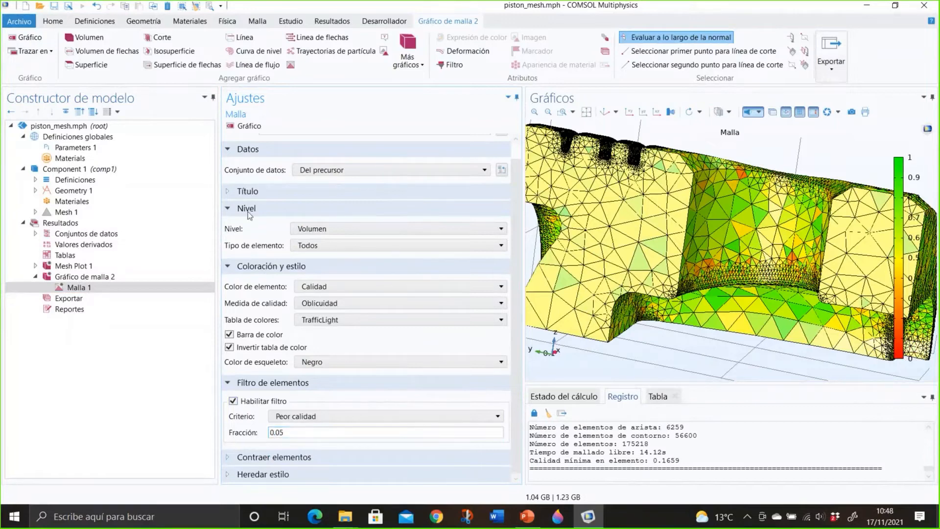
left_click(252, 131)
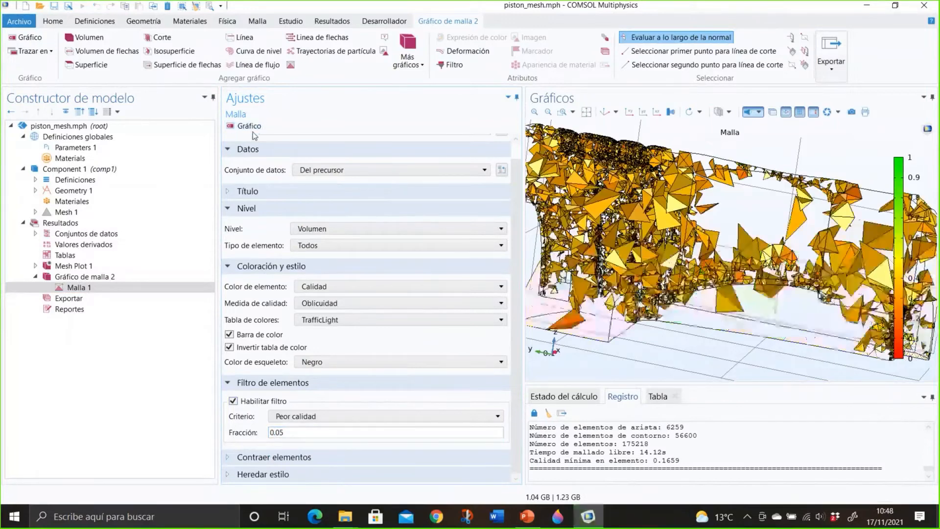
Step: Reduce the worst-quality filter fraction to 0.005, replot, and inspect where the remaining elements lie in the piston
left_click(275, 432)
type("0")
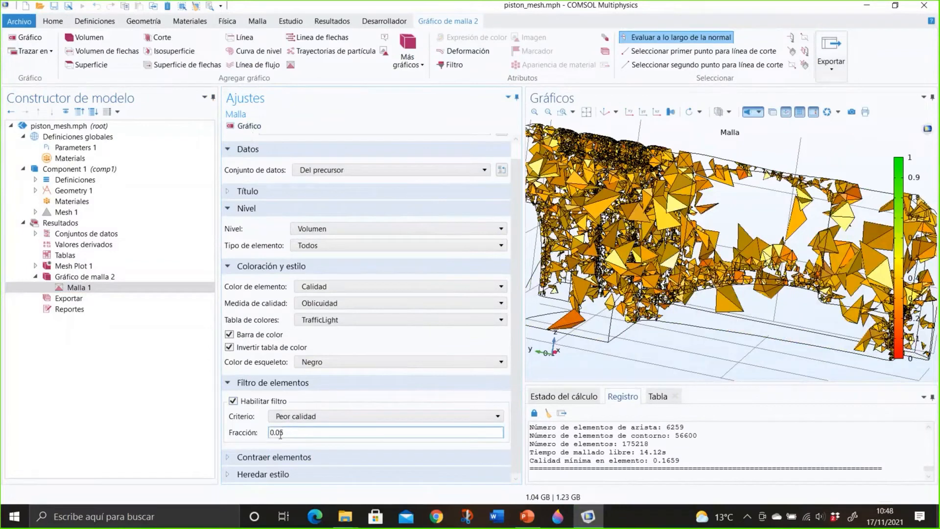
key("Return")
left_click(250, 126)
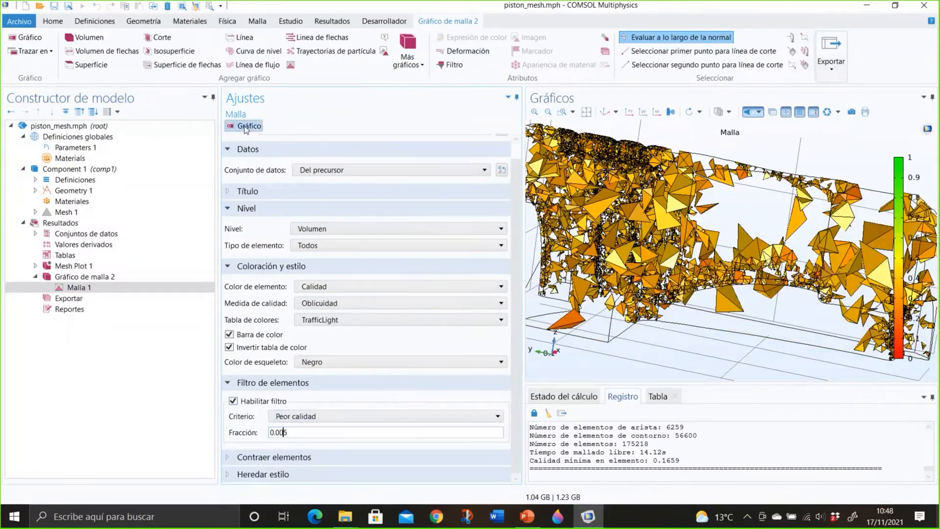
left_click_drag(686, 283, 699, 315)
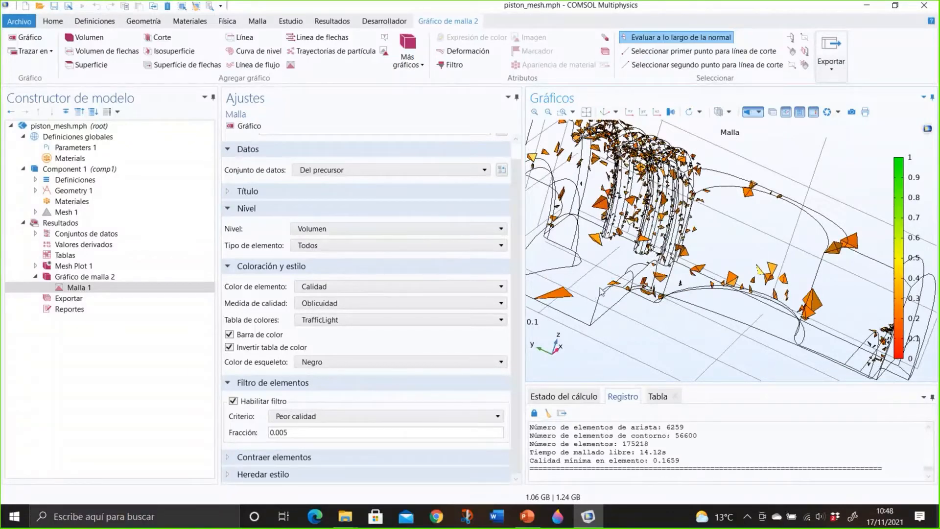
left_click_drag(670, 259, 584, 279)
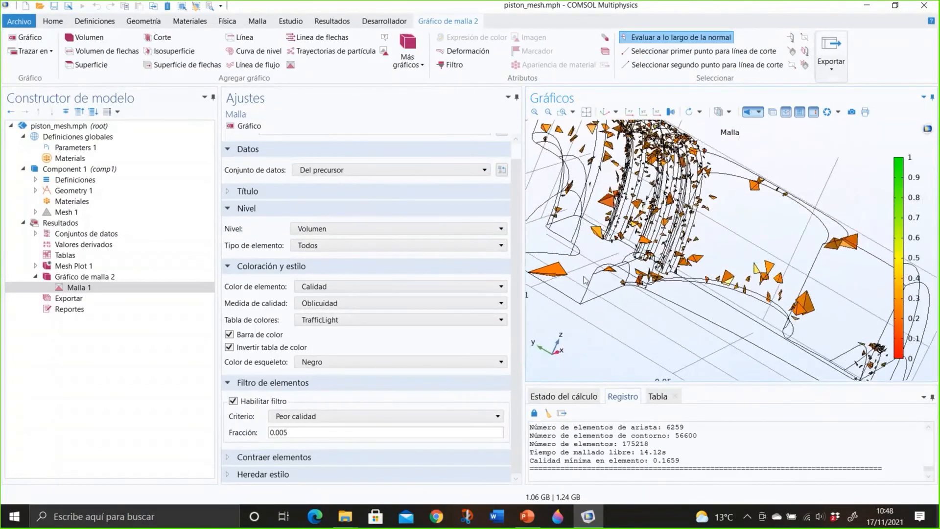
Step: Review the element size parameters of Mesh 1's global Tamaño node and the Tamaño 1 node under Tetraédrico libre 1
left_click(36, 212)
left_click(61, 214)
left_click(73, 224)
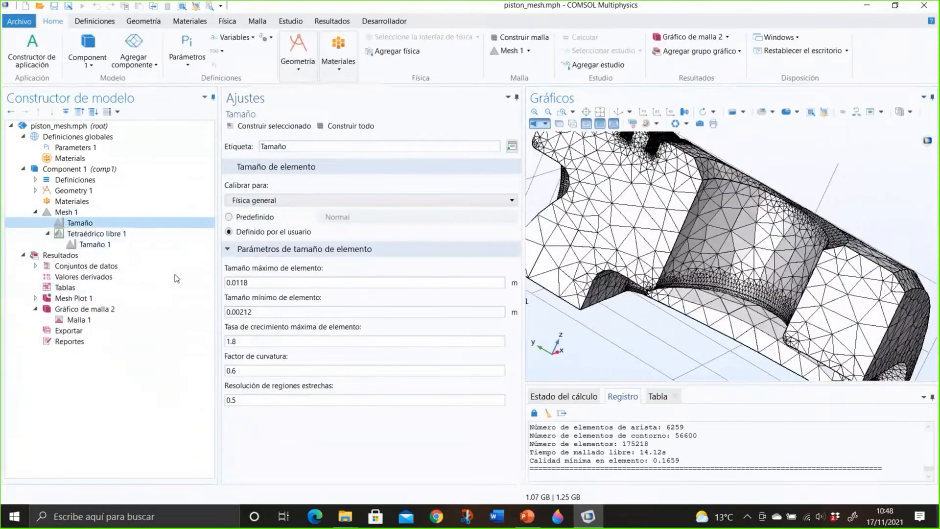
left_click(93, 244)
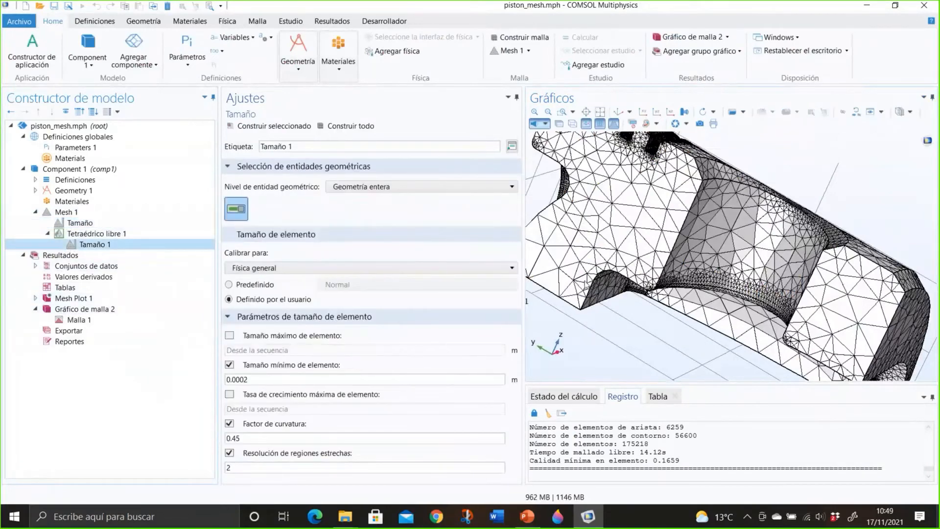
scroll(611, 296, "down", 5)
left_click_drag(595, 295, 545, 307)
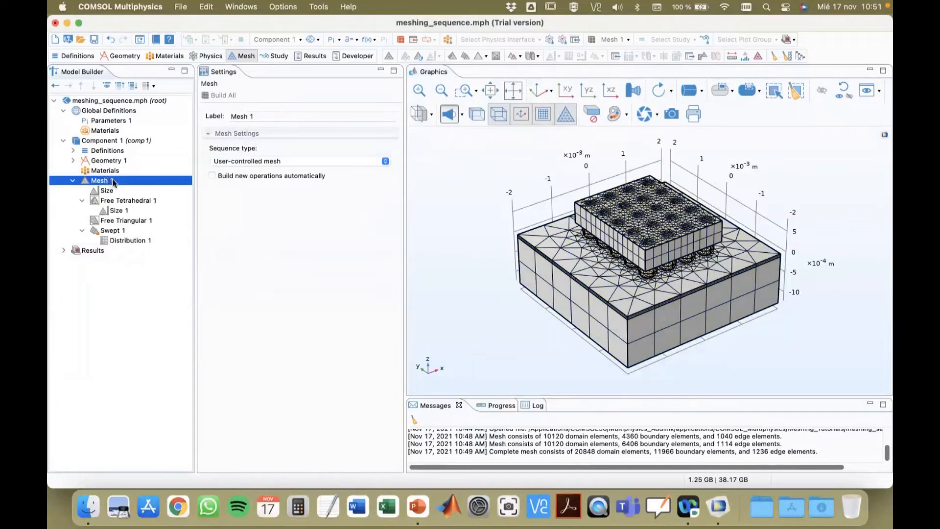
Step: Check the sequence type options of Mesh 1 in meshing_sequence.mph, keeping User-controlled mesh, and examine the layered mesh and solder balls up close
left_click(258, 160)
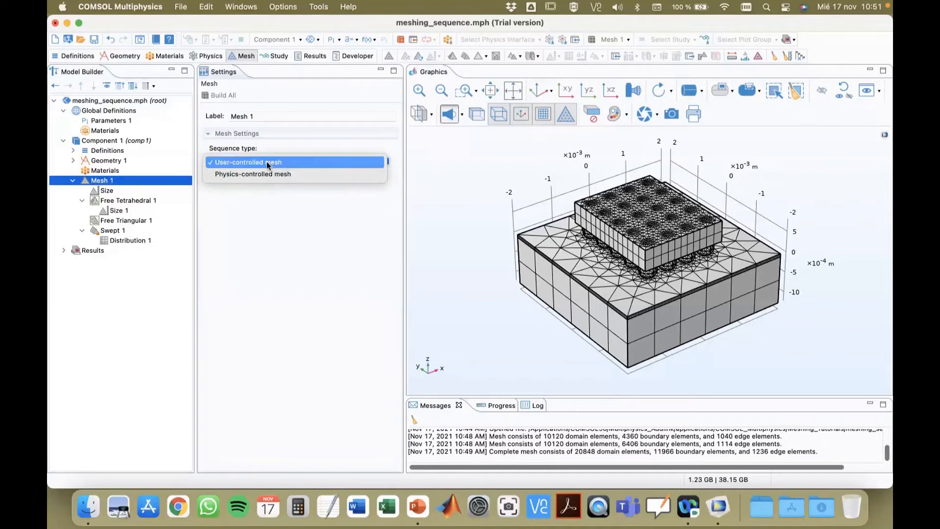
left_click(266, 162)
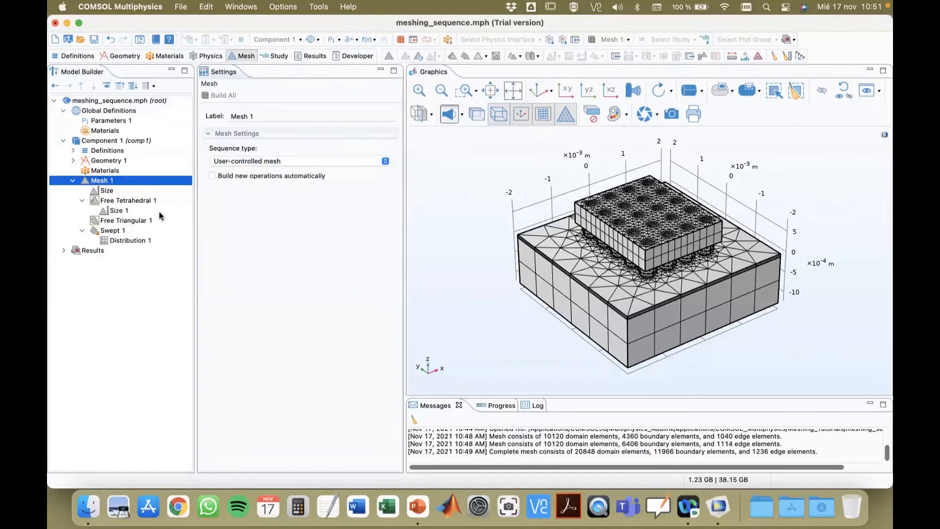
mouse_move(495, 315)
left_mouse_down()
mouse_move(503, 271)
mouse_move(498, 313)
left_mouse_up()
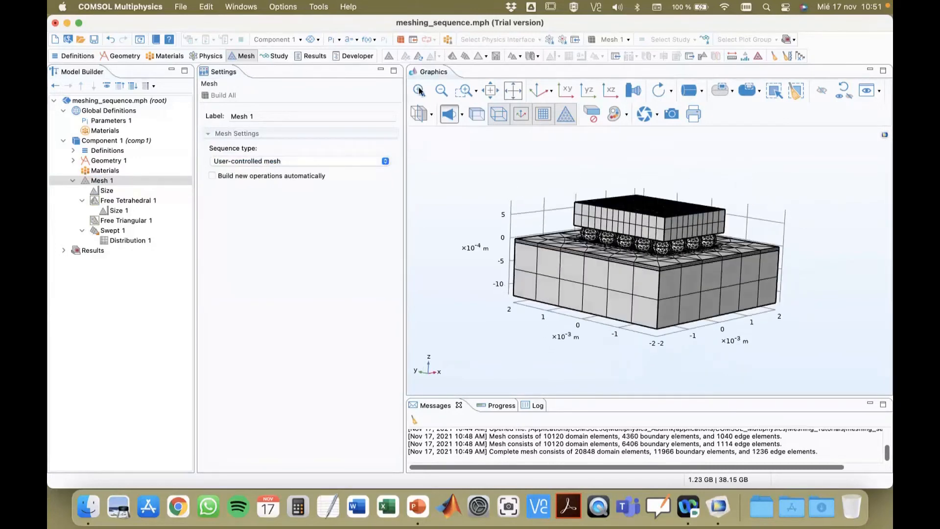
left_click(419, 90)
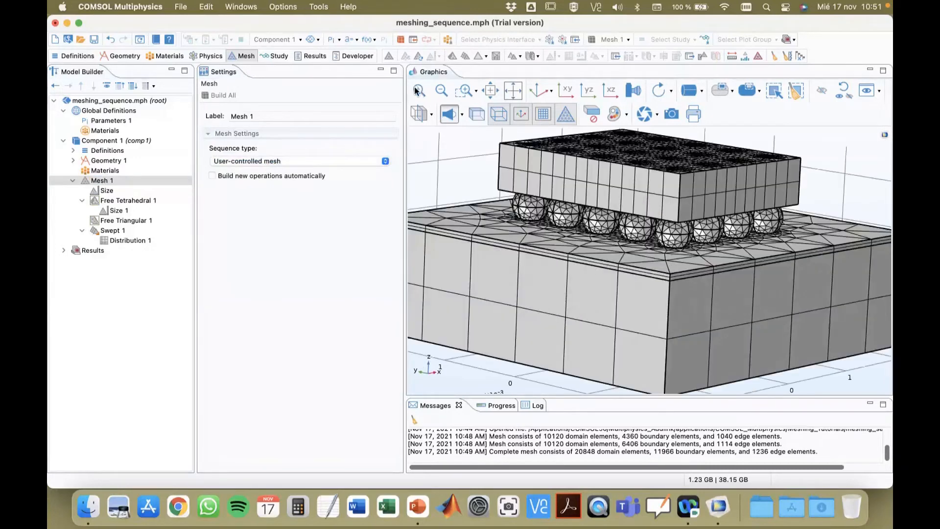
Step: Review the predefined element sizes available in Mesh 1's Size node, leaving Coarser selected
left_click(107, 191)
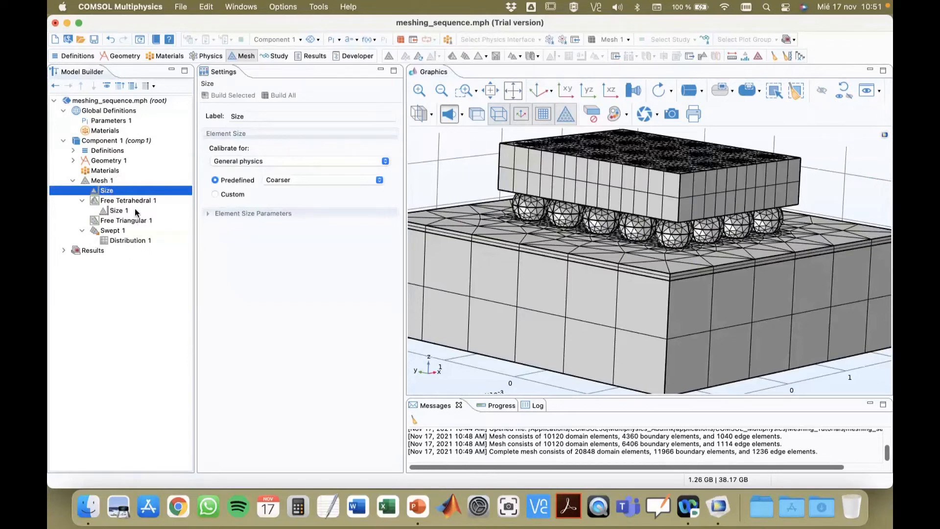
left_click(299, 181)
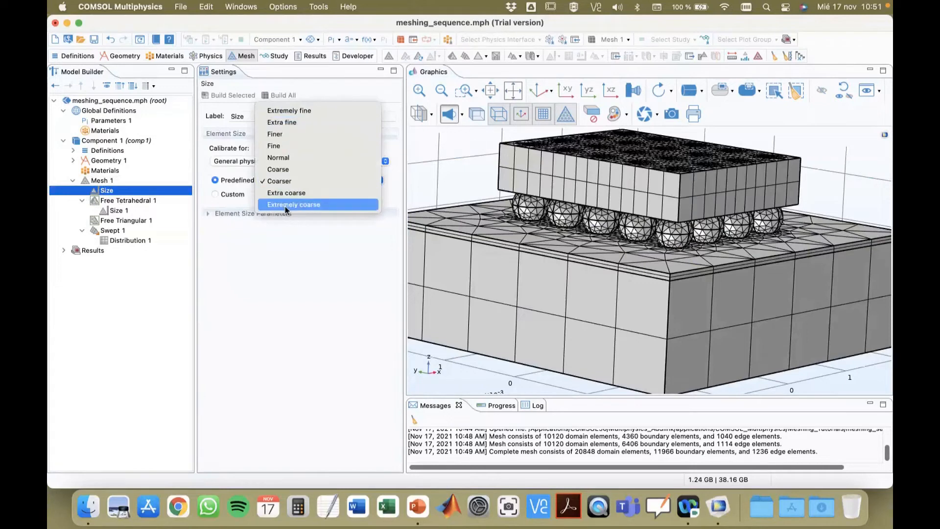
left_click(230, 180)
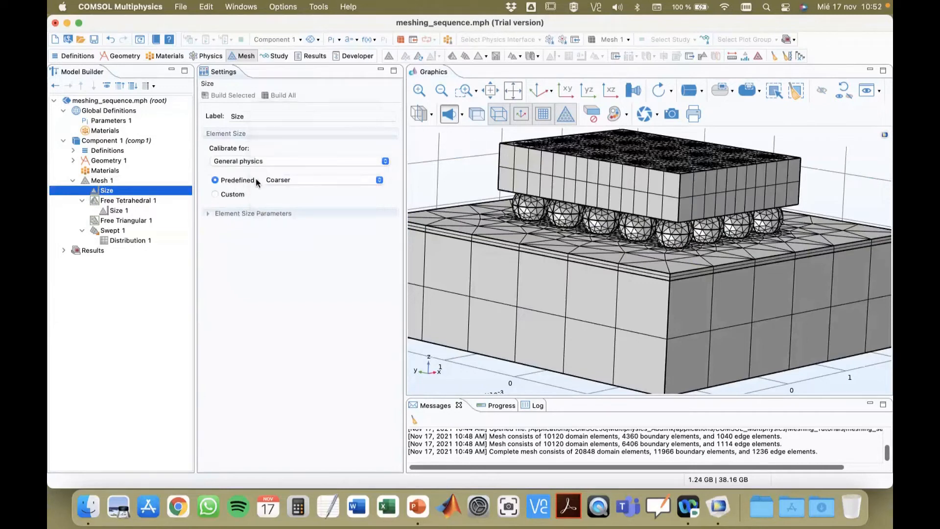
left_click(292, 181)
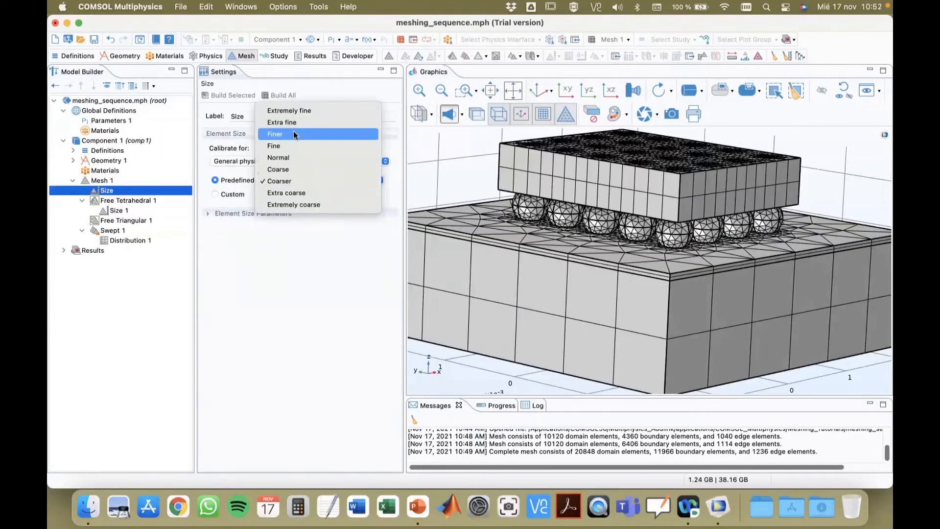
left_click(226, 187)
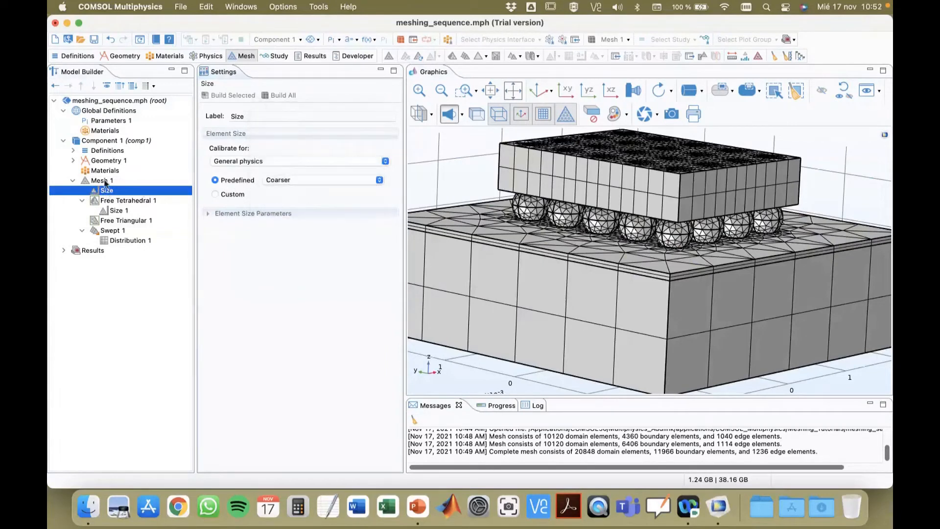
Step: Switch Mesh 1's sequence type to Physics-controlled mesh and review its available operations and element size levels
left_click(104, 181)
left_click(289, 161)
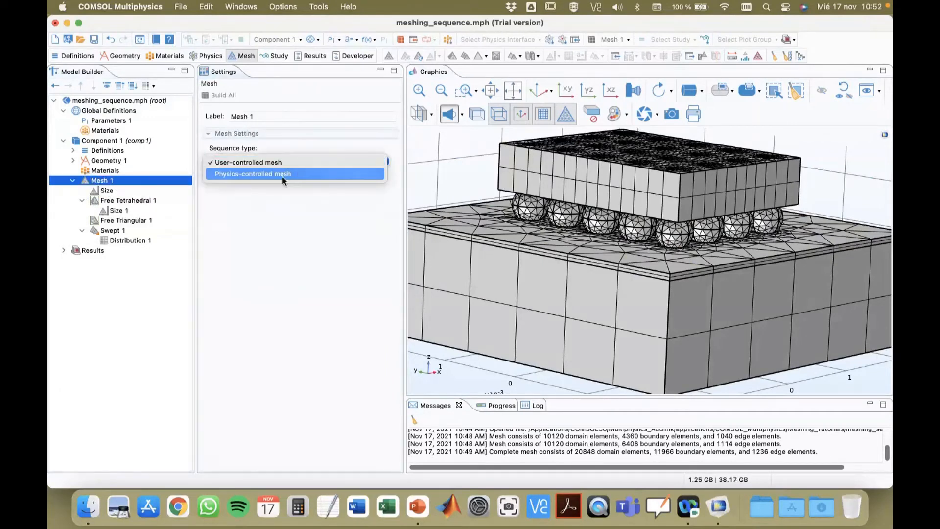
left_click(282, 172)
left_click(270, 211)
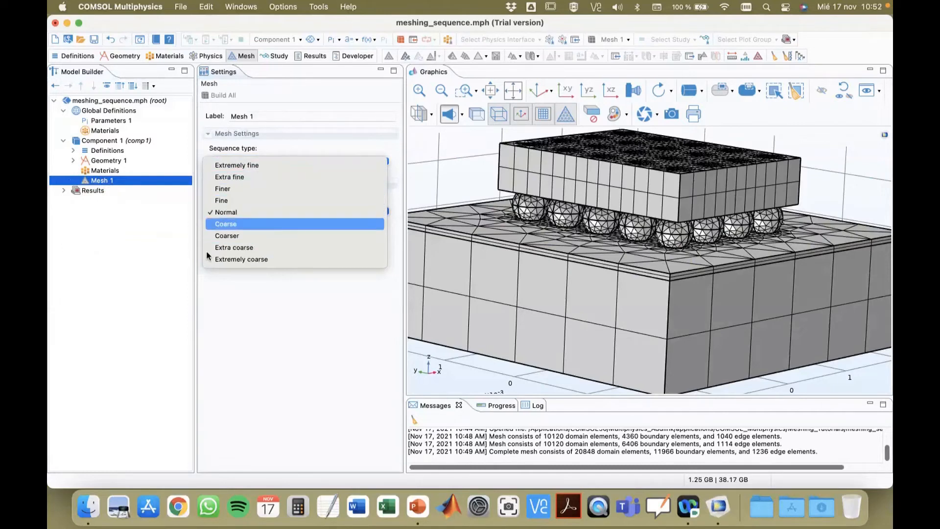
key("Escape")
right_click(101, 181)
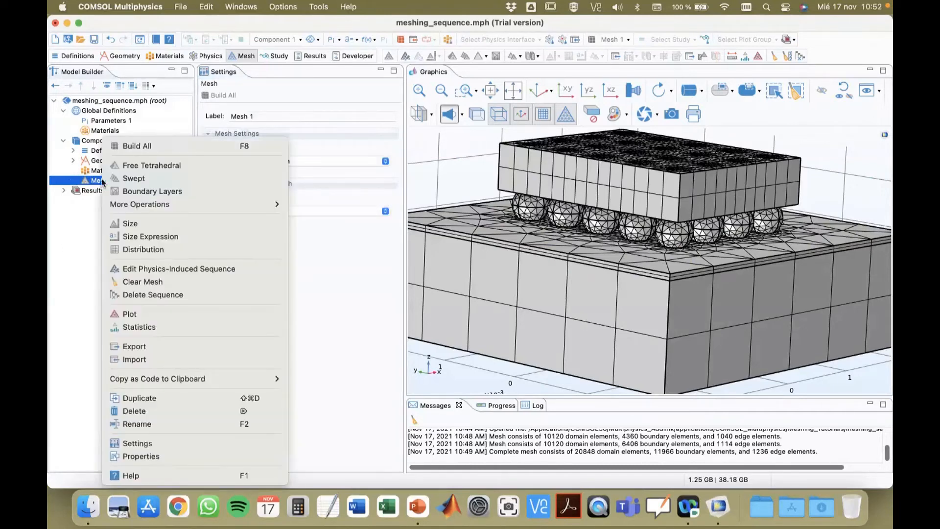
key("Escape")
left_click(247, 212)
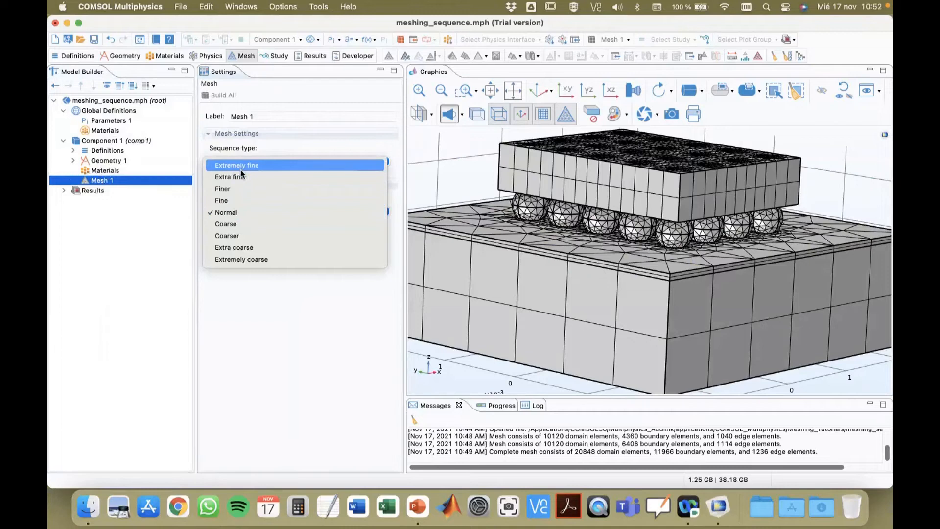
Step: Check the operations offered for the physics-controlled Mesh 1 and return its sequence type to User-controlled mesh
left_click(104, 181)
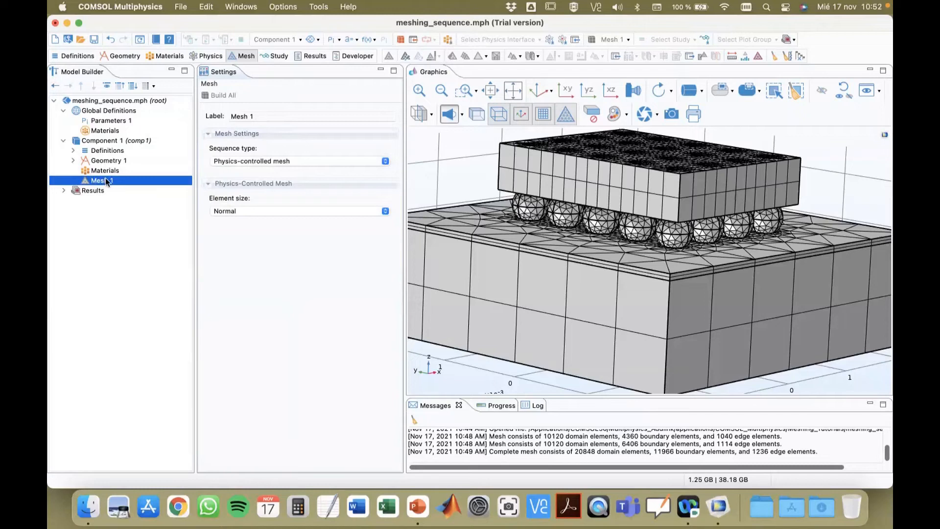
right_click(105, 179)
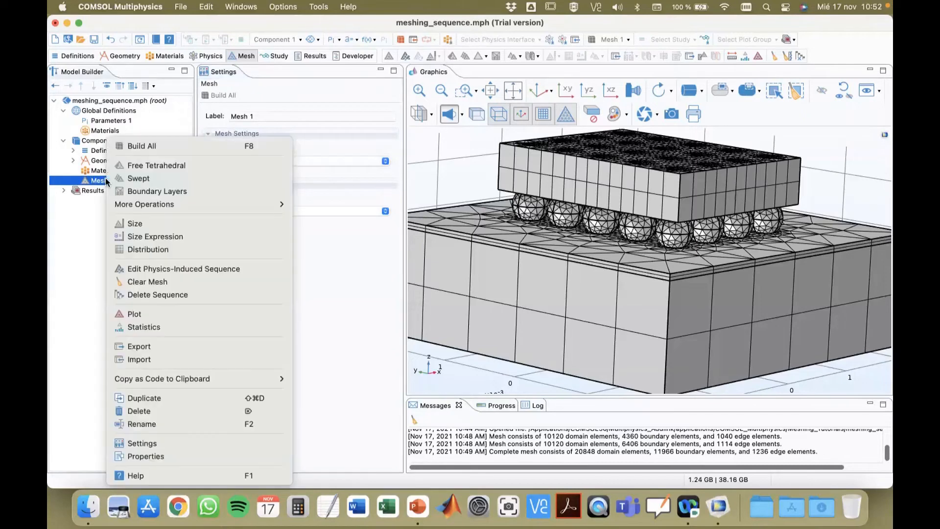
key("Escape")
left_click(222, 161)
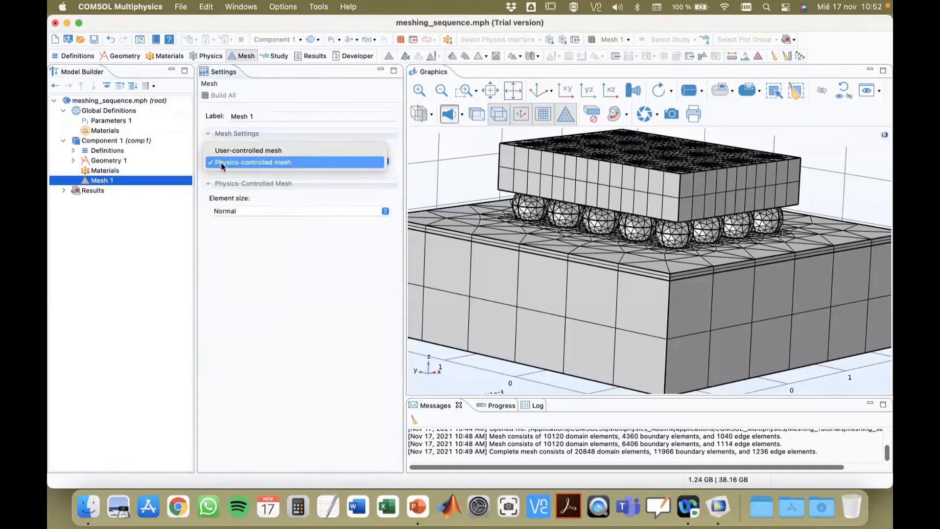
left_click(231, 153)
Step: Review the element size parameters of Mesh 1's Size node, trying the Normal and Extra fine predefined sizes
left_click(122, 191)
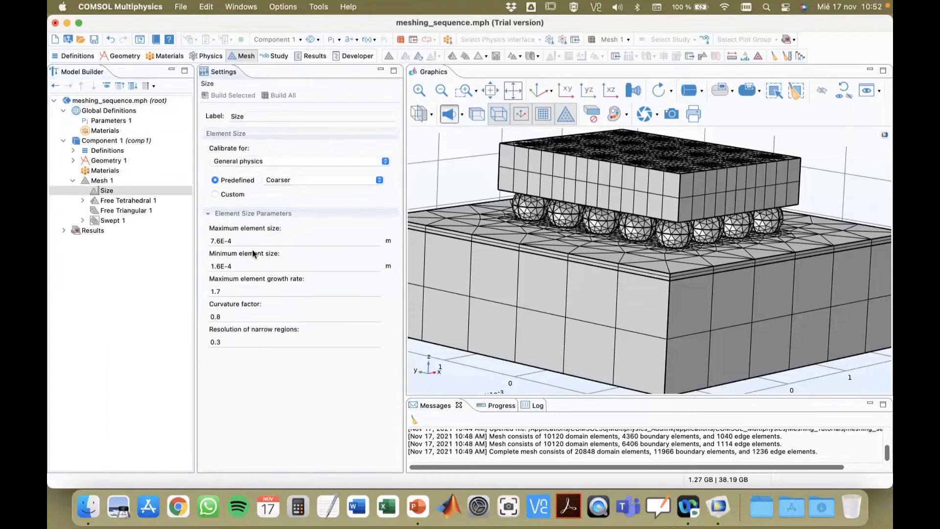
left_click(237, 241)
left_click(248, 342)
left_click(299, 181)
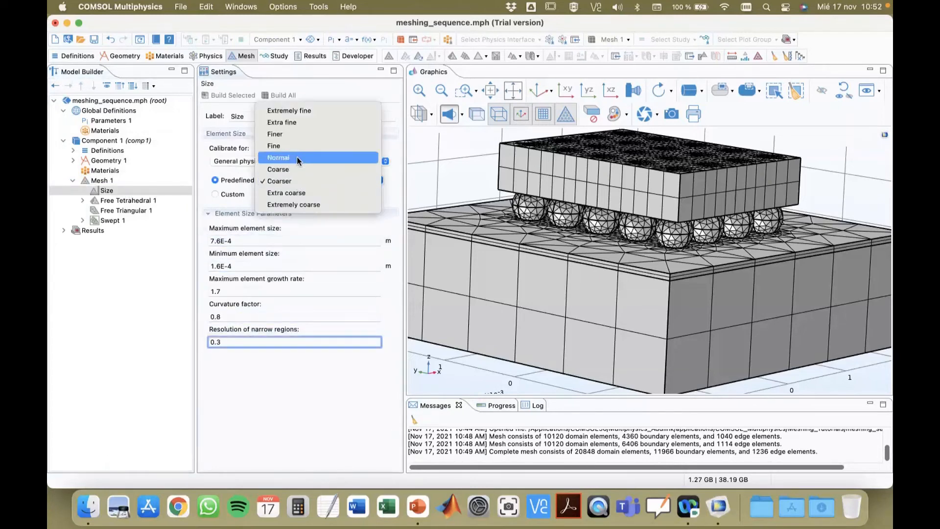
left_click(298, 159)
left_click(293, 184)
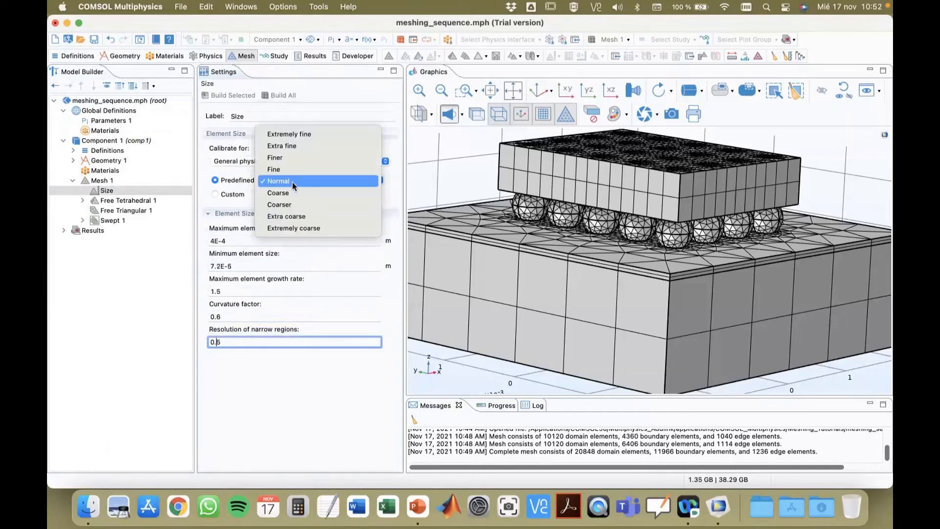
left_click(292, 146)
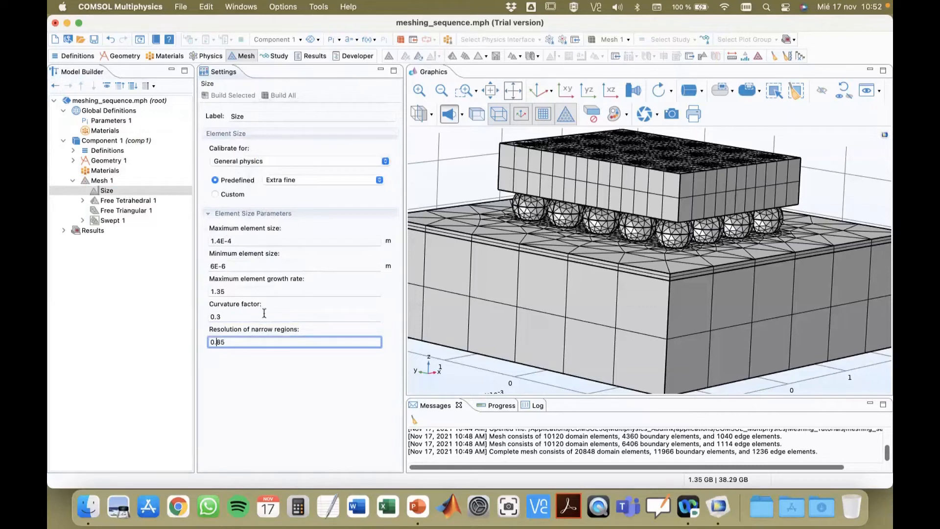
Step: Try the Extremely fine and Extra coarse predefined sizes and compare the element size parameters, including the maximum growth rate
left_click(285, 180)
left_click(288, 167)
left_click(292, 182)
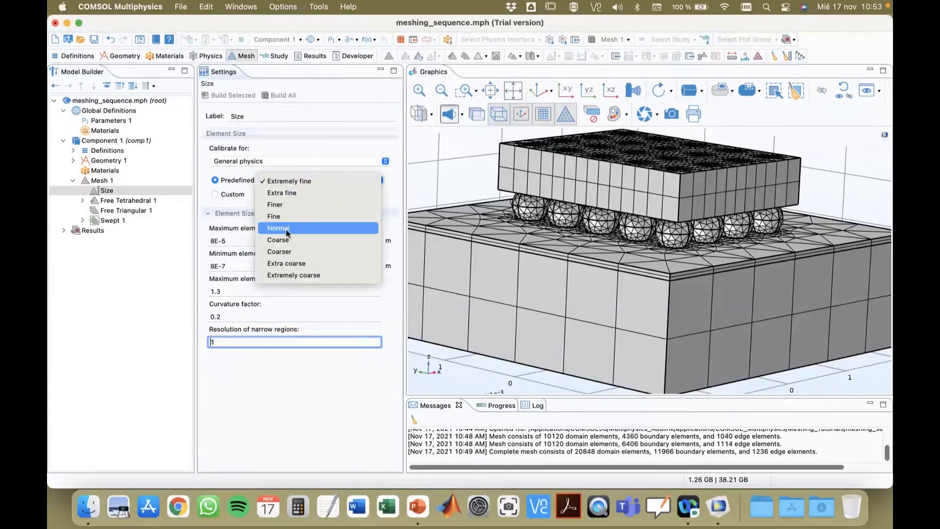
left_click(286, 264)
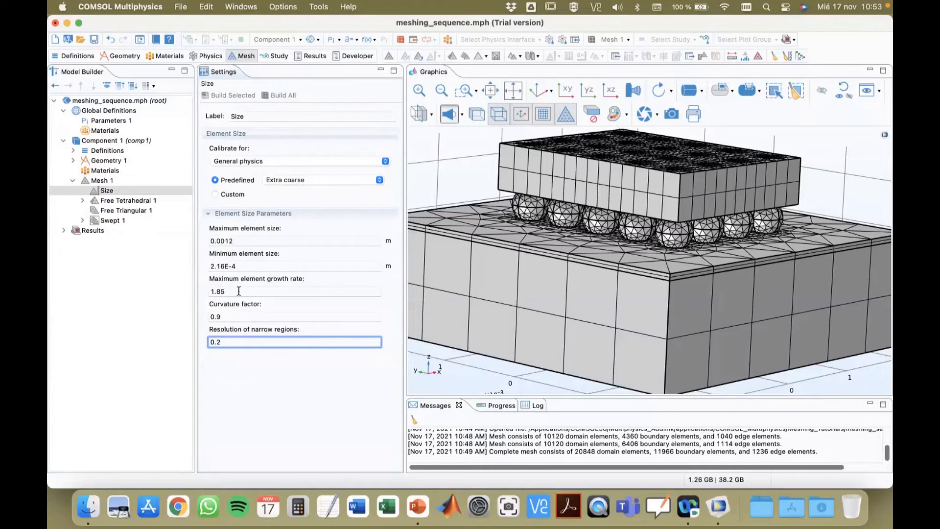
left_click(238, 291)
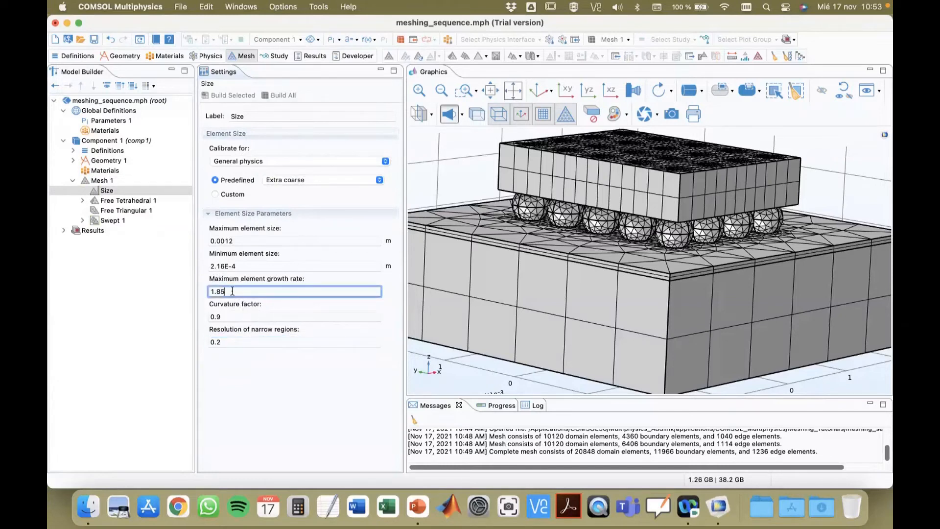
Step: Set the Size node's predefined element size to Normal and review its maximum and minimum element sizes
left_click(290, 182)
left_click(295, 146)
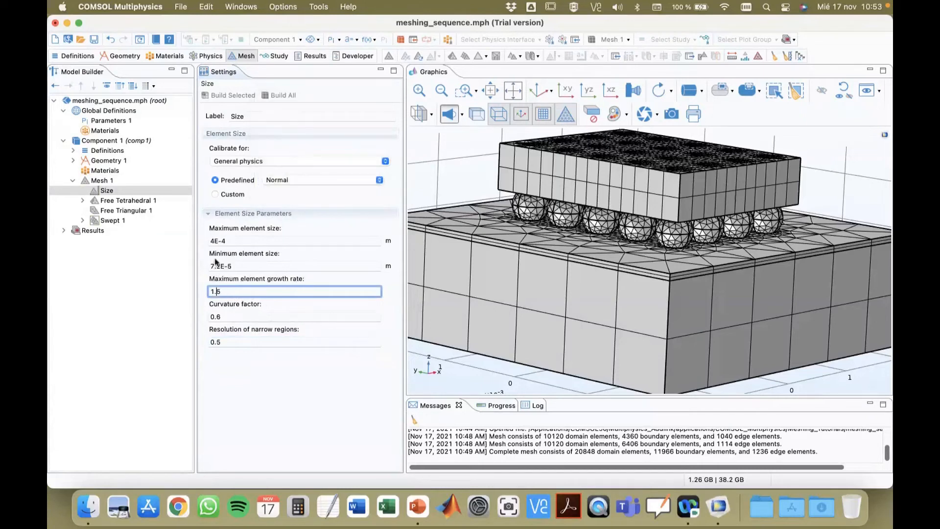
left_click(240, 240)
left_click(241, 265)
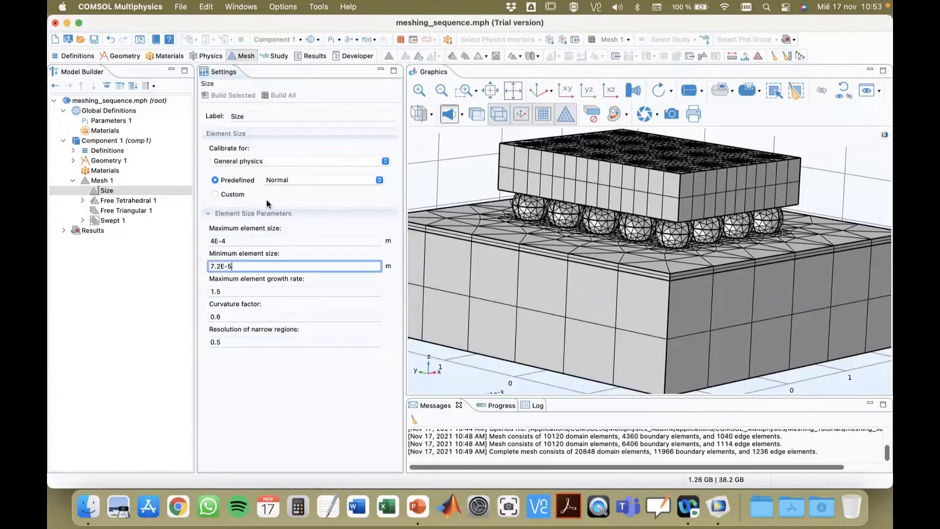
Step: Switch Mesh 1 to Physics-controlled mesh to view its single element size setting, and restore User-controlled mesh
left_click(109, 181)
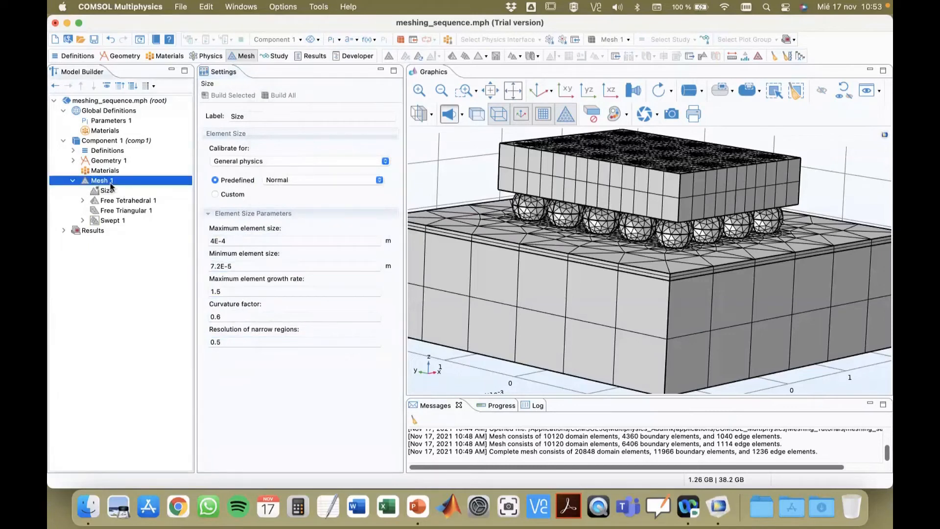
left_click(278, 162)
left_click(274, 176)
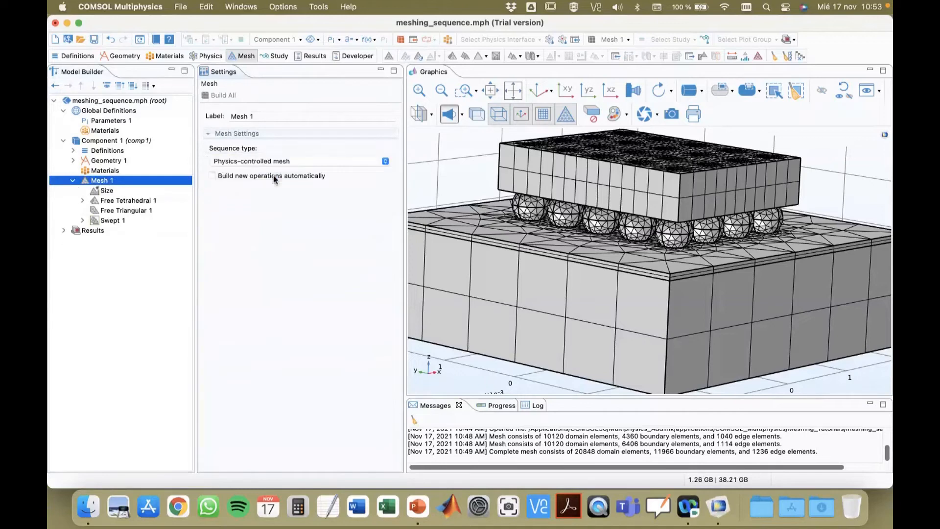
left_click(268, 211)
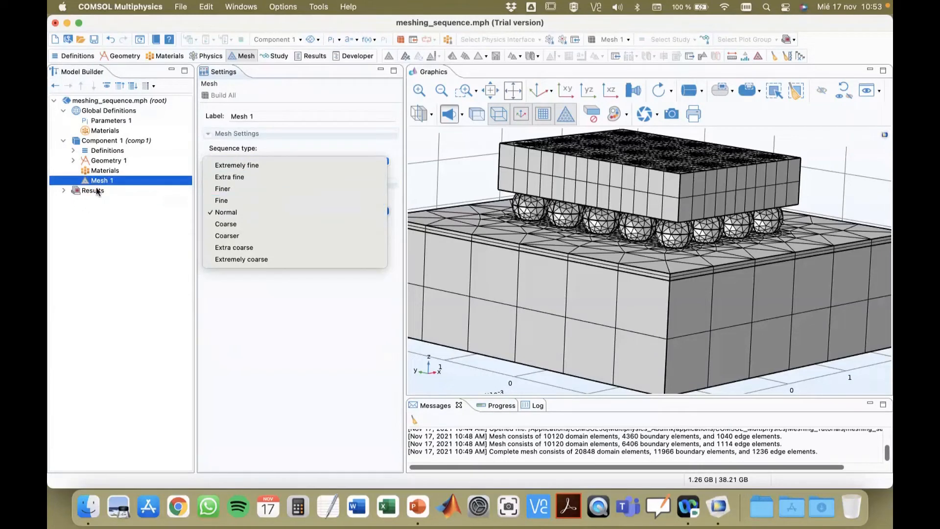
left_click(264, 153)
left_click(264, 161)
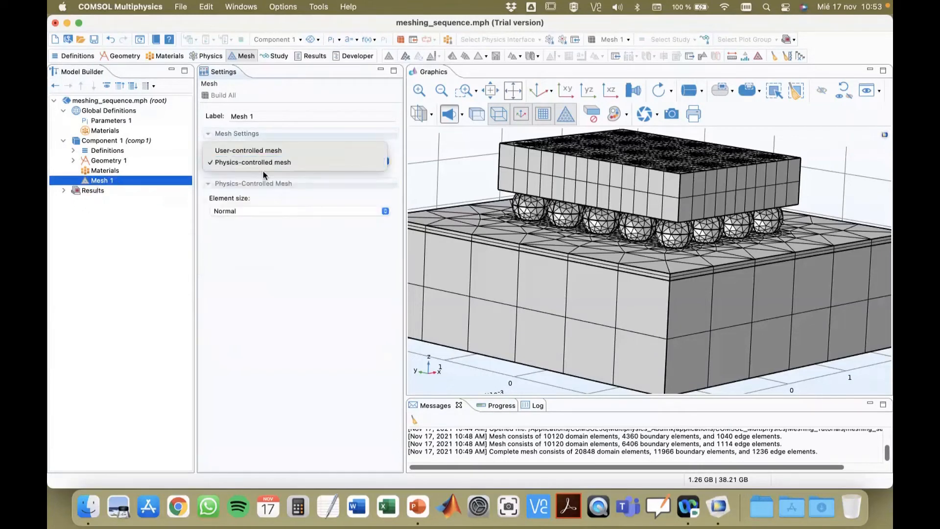
left_click(265, 149)
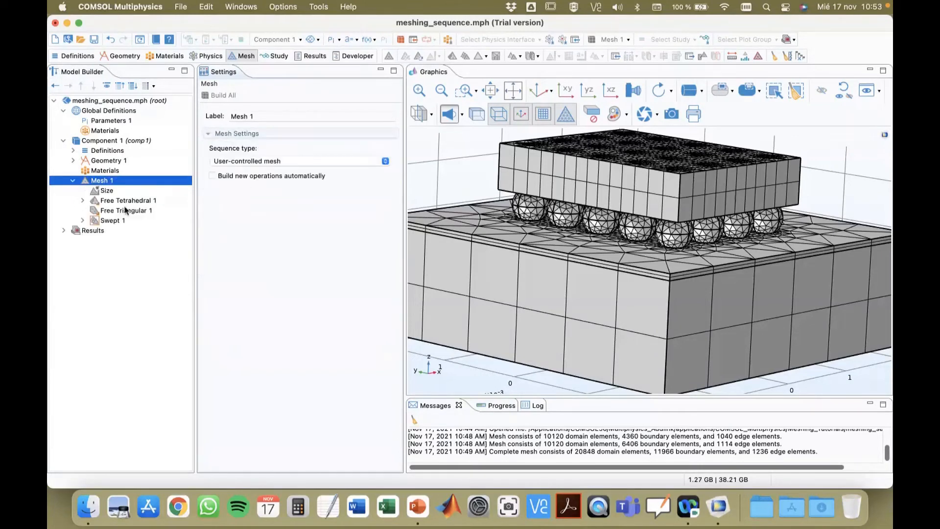
Step: Review the Size node's parameters and its list of predefined sizes, leaving Normal selected
left_click(108, 191)
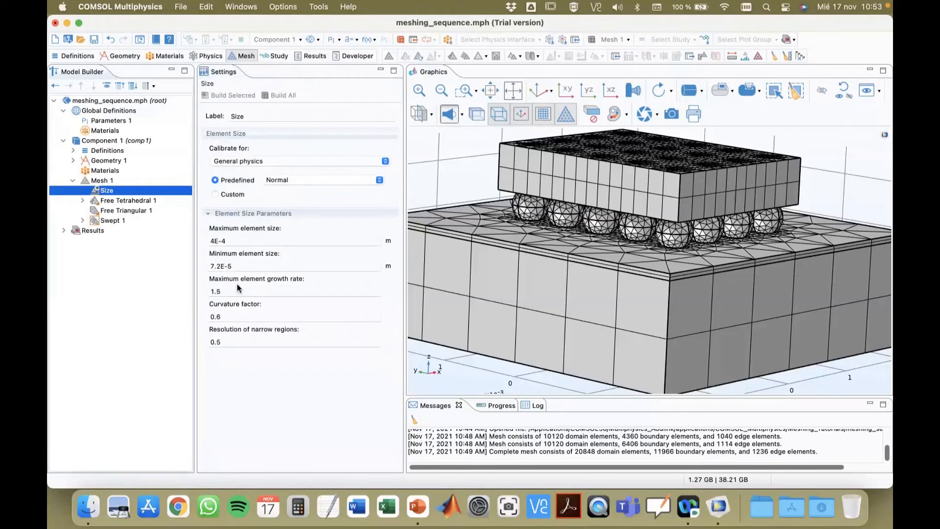
left_click(306, 180)
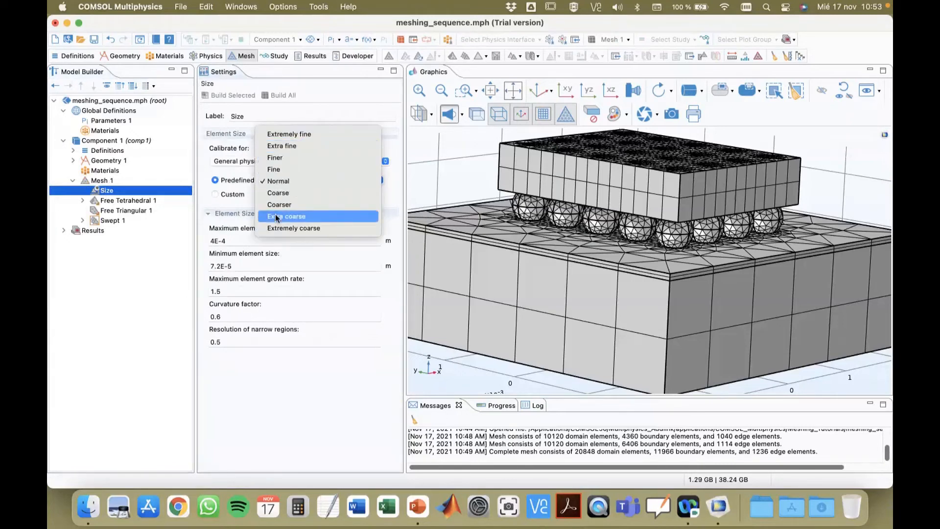
left_click(231, 207)
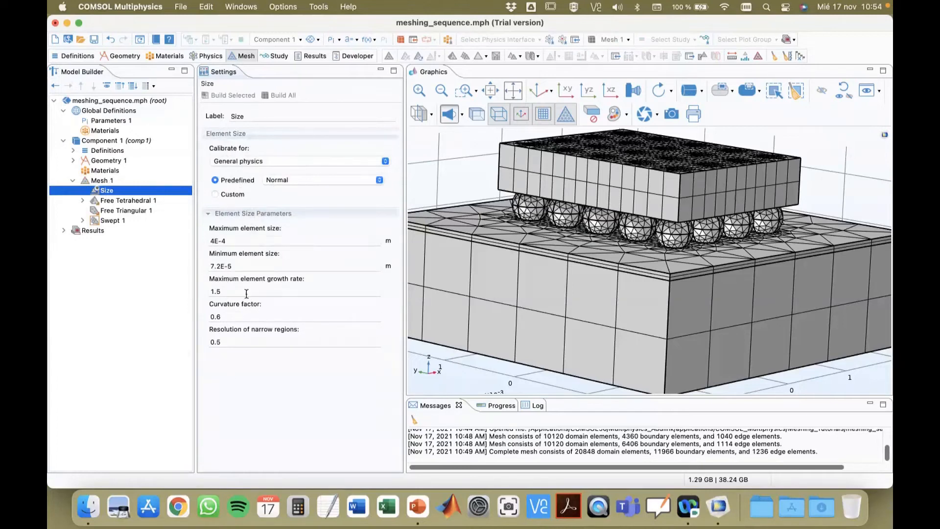
Step: Calibrate the element size for Fluid dynamics, review the resulting parameters, and return the calibration to General physics
left_click(273, 161)
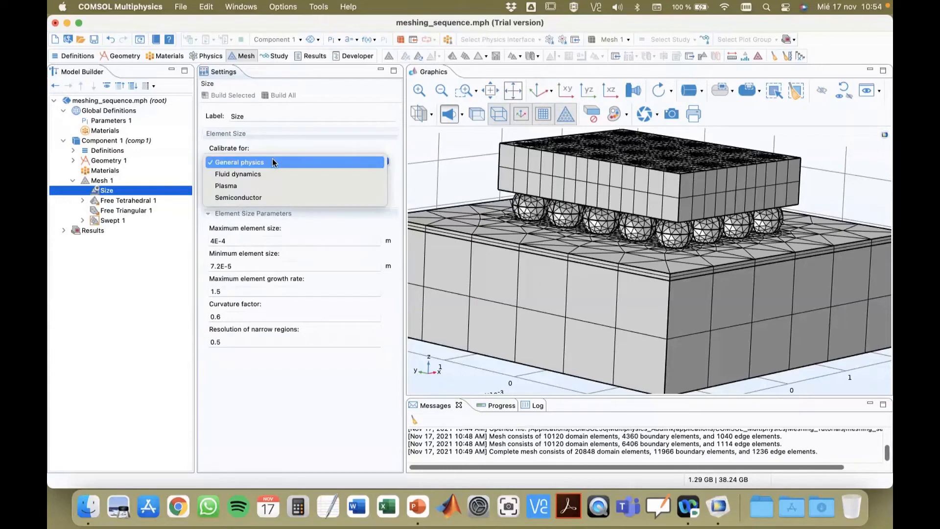
left_click(244, 174)
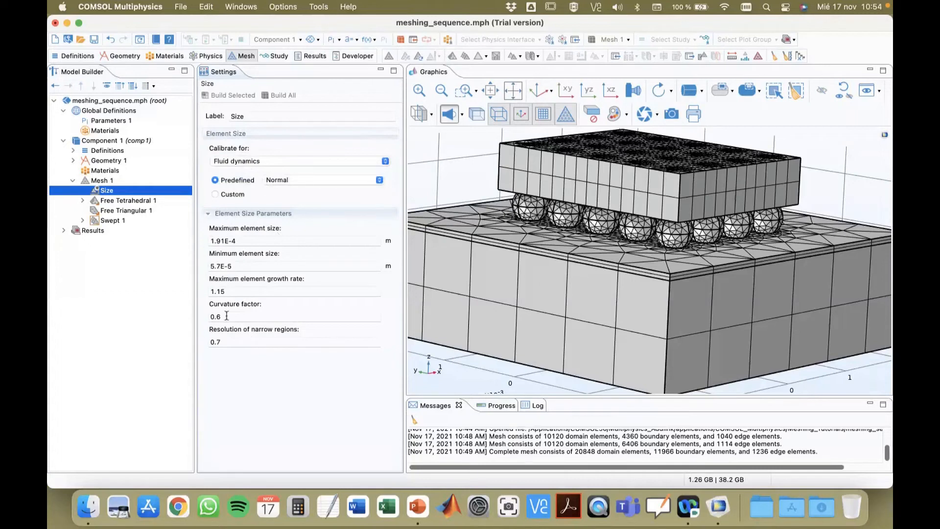
left_click(257, 163)
left_click(257, 149)
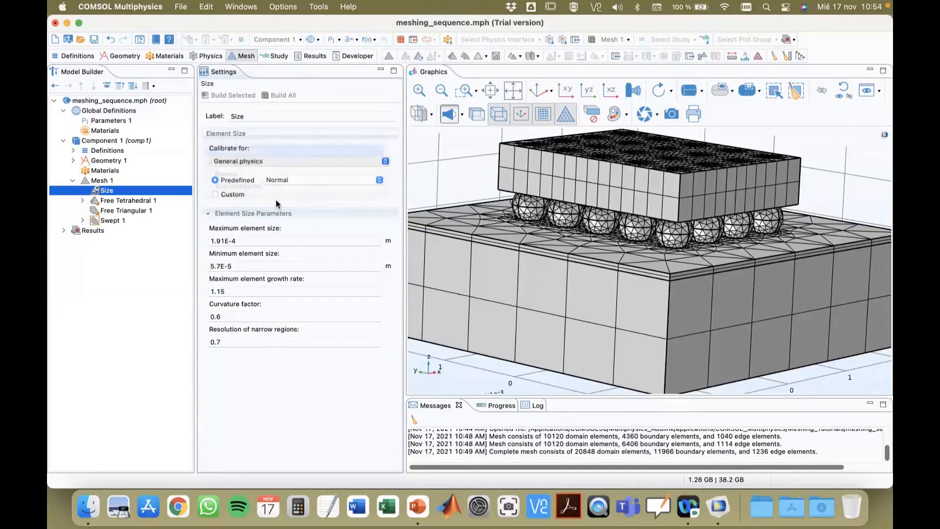
Step: Try the Plasma and Semiconductor calibrations, compare their element size parameters, and restore General physics
left_click(242, 158)
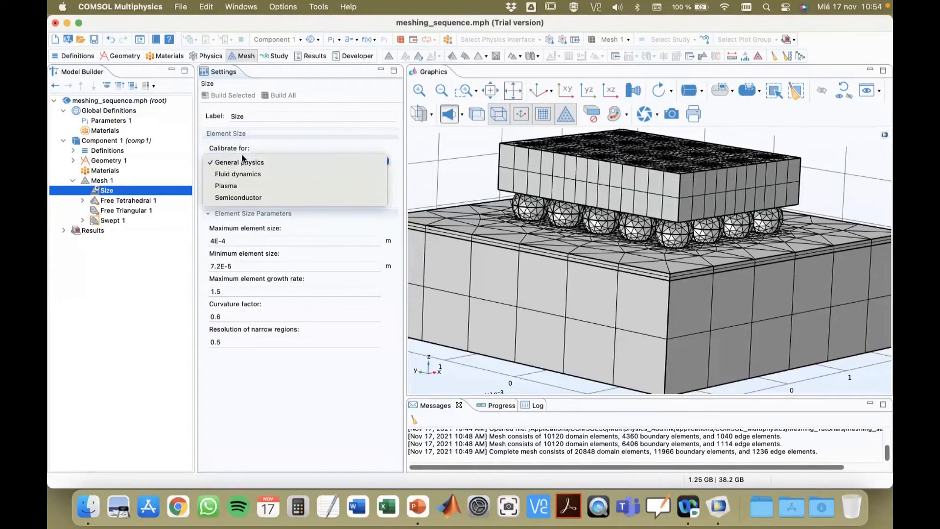
left_click(256, 187)
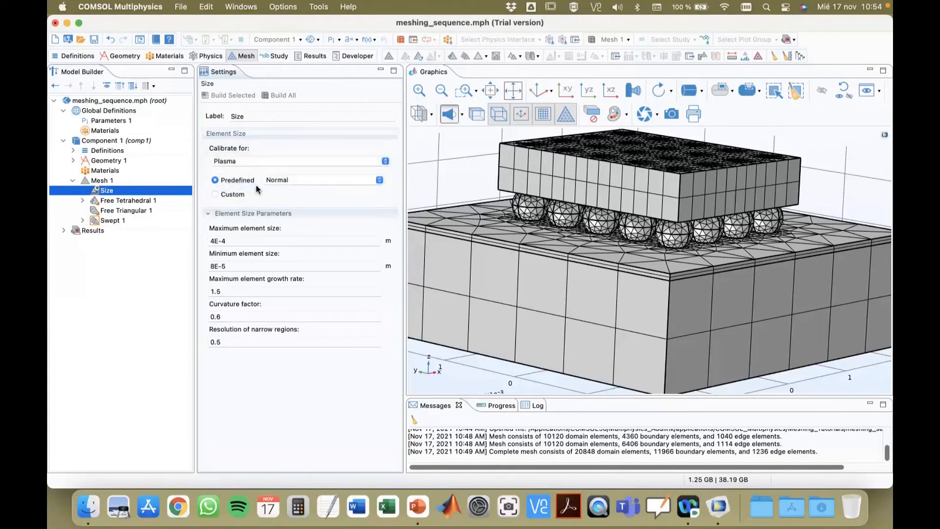
left_click(278, 162)
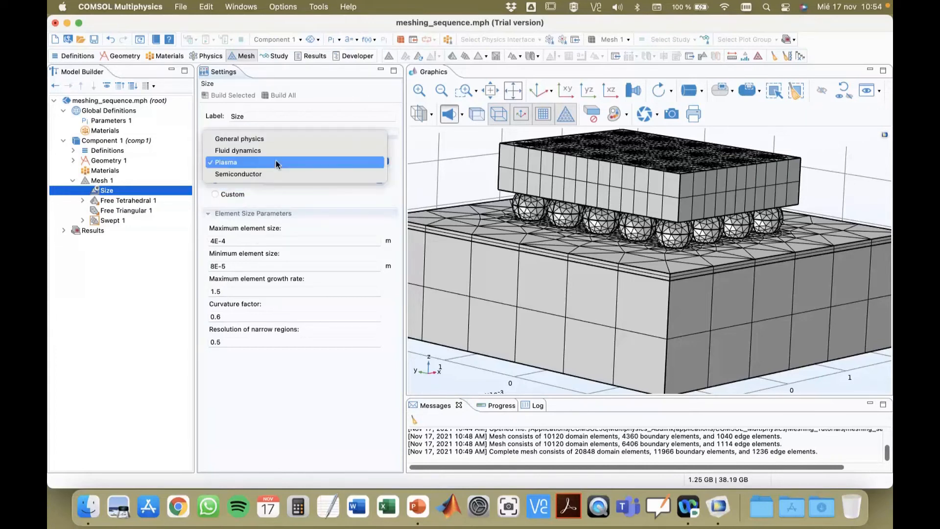
left_click(263, 174)
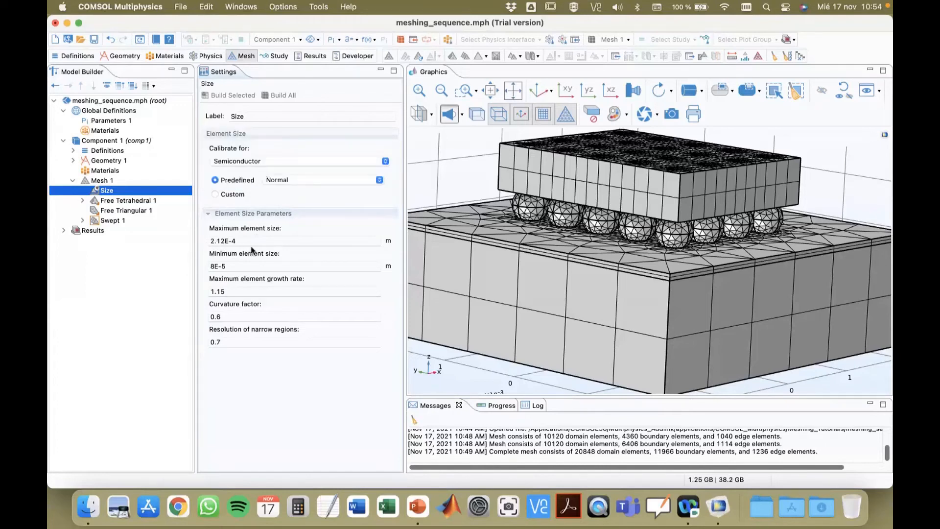
left_click(272, 162)
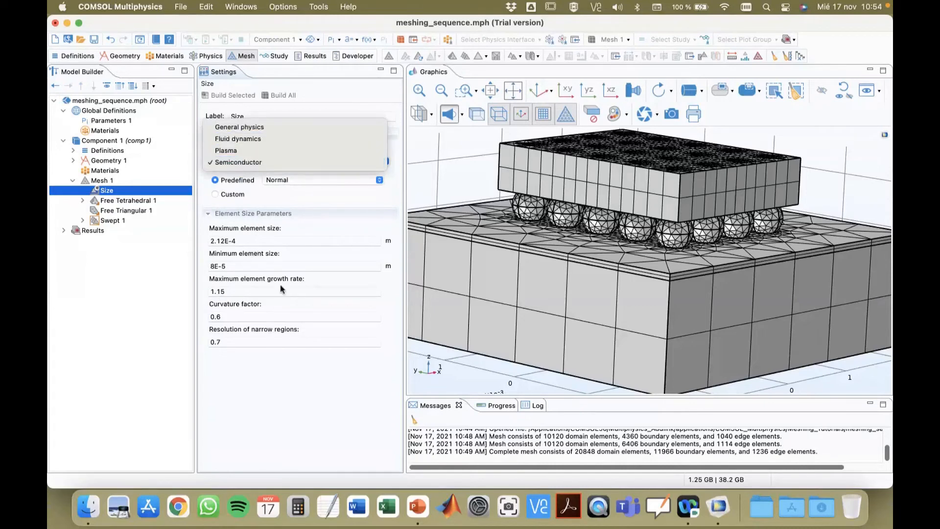
left_click(261, 127)
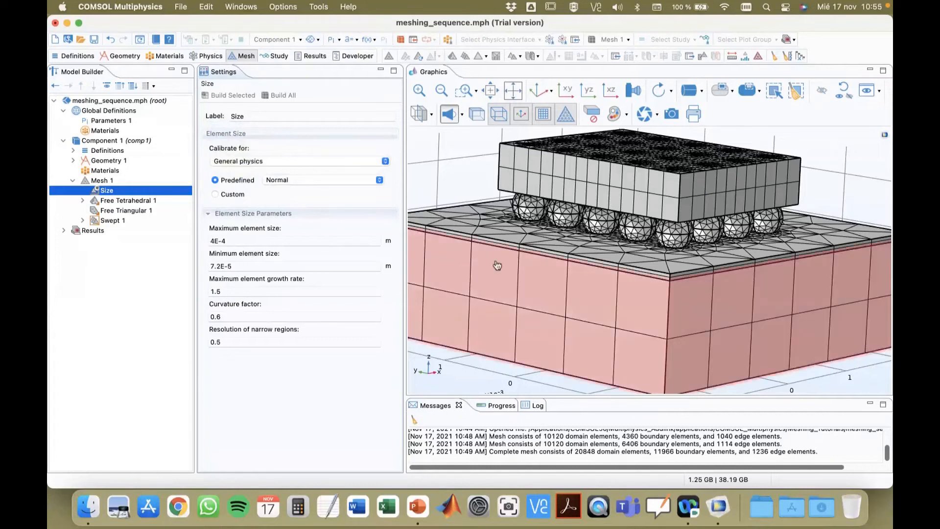
Step: Expand Free Tetrahedral 1 and Swept 1 under Mesh 1, and view Free Tetrahedral 1's domain selection
left_click(82, 201)
left_click(82, 231)
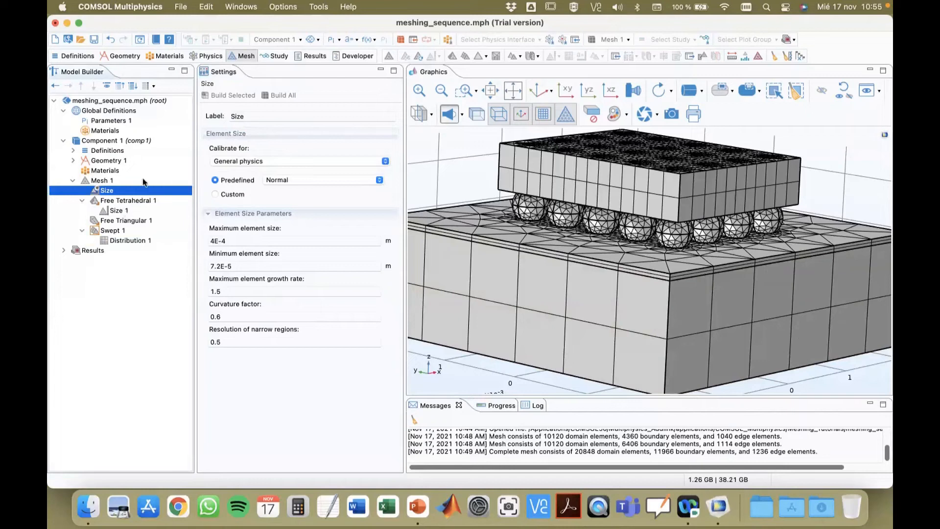
left_click(121, 201)
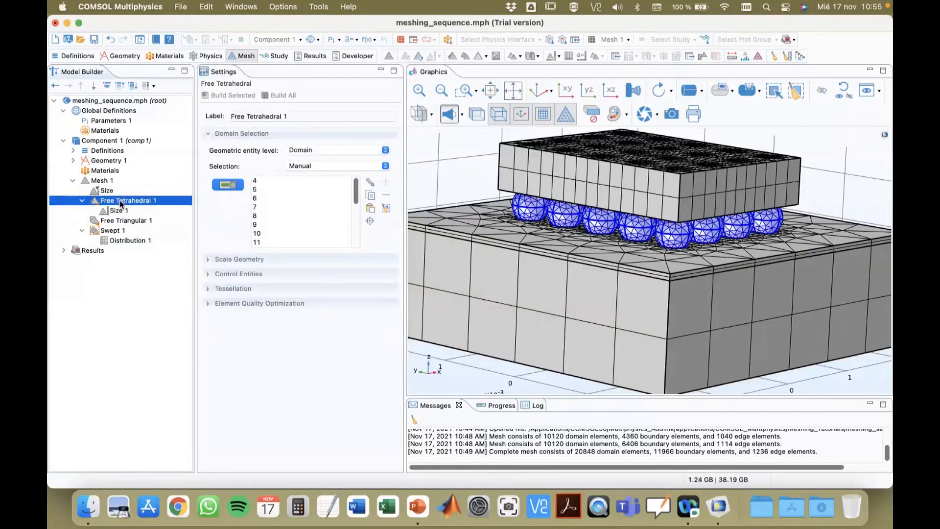
Step: Build the mesh up to Free Tetrahedral 1 and examine Geometry 1's ball array with wireframe rendering turned off
left_click(238, 95)
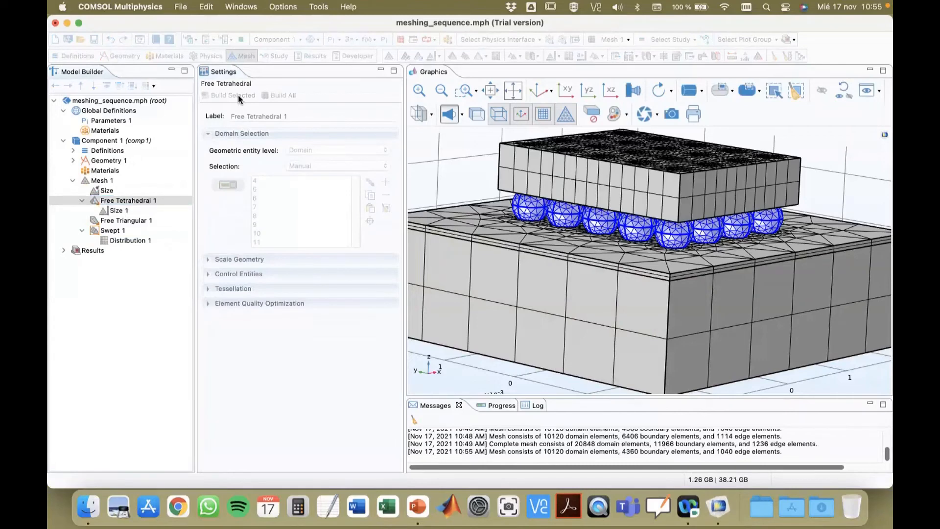
left_click(103, 163)
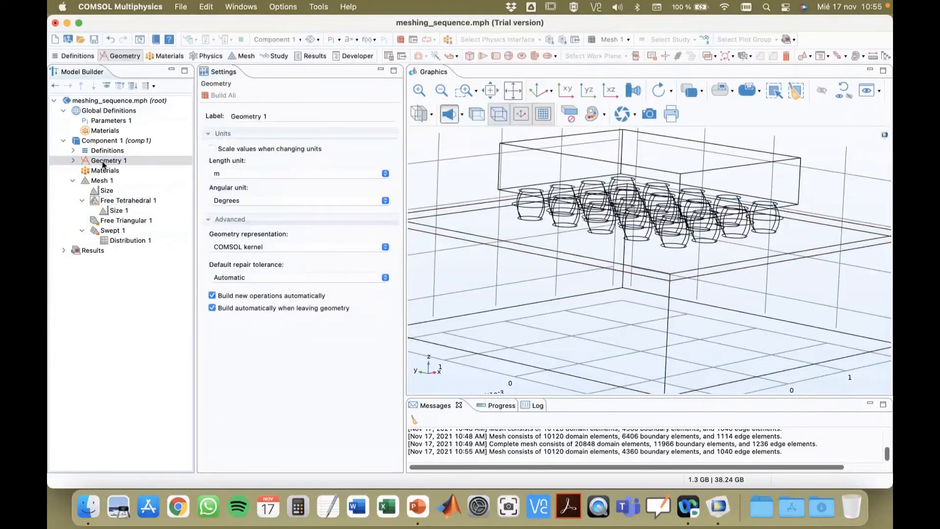
left_click(498, 114)
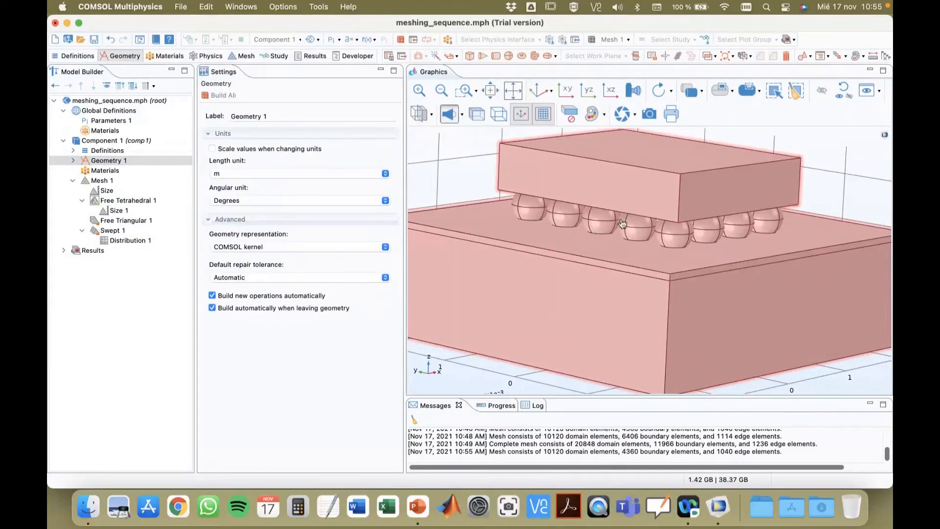
mouse_move(702, 229)
left_mouse_down()
mouse_move(684, 250)
mouse_move(707, 251)
mouse_move(691, 229)
left_mouse_up()
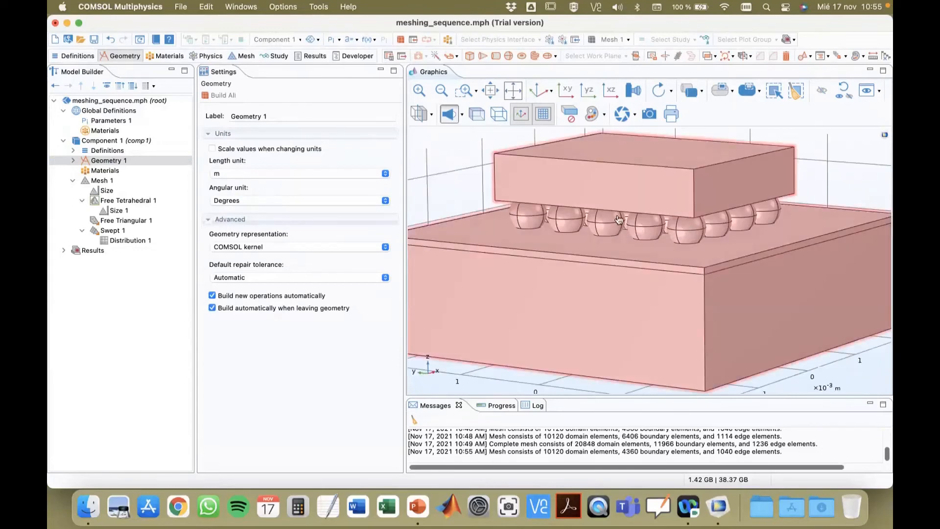
mouse_move(636, 243)
left_mouse_down()
mouse_move(634, 264)
mouse_move(647, 245)
mouse_move(661, 266)
mouse_move(635, 250)
left_mouse_up()
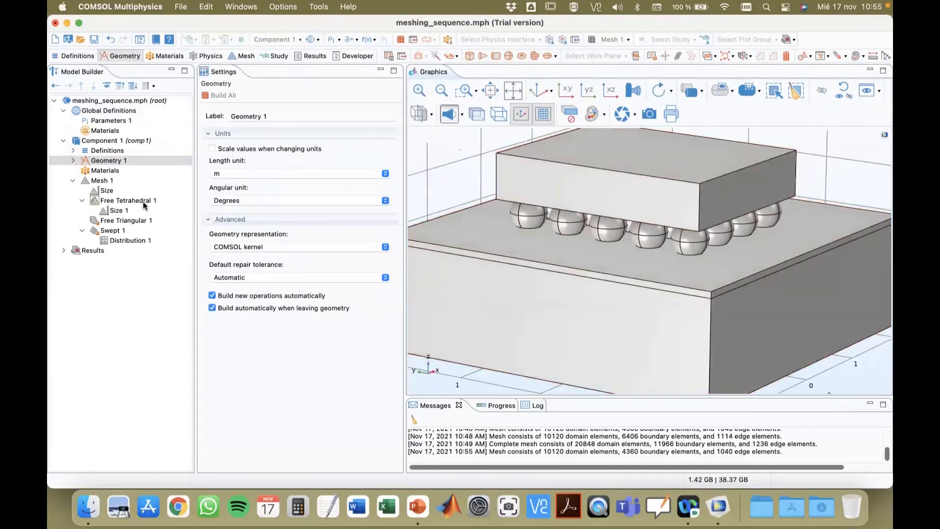
left_click_drag(536, 233, 518, 205)
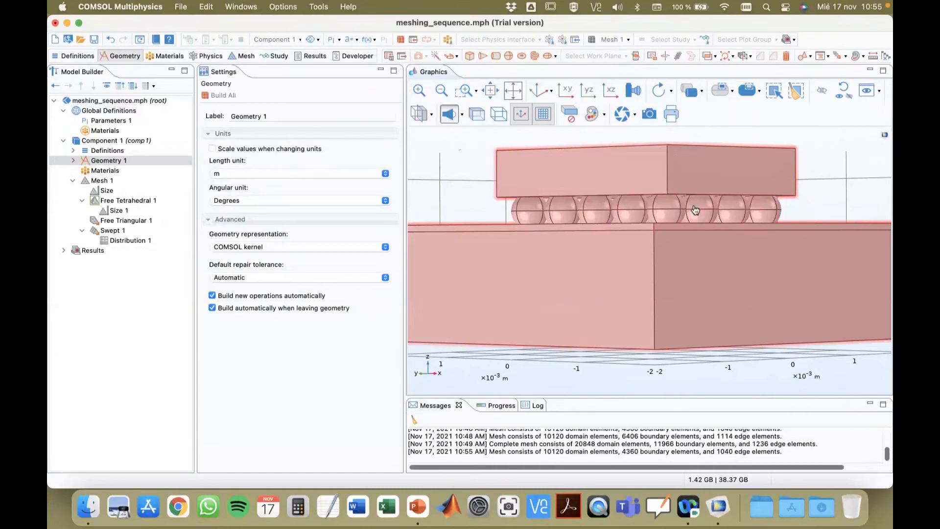
left_click_drag(699, 209, 649, 213)
scroll(556, 172, "up", 5)
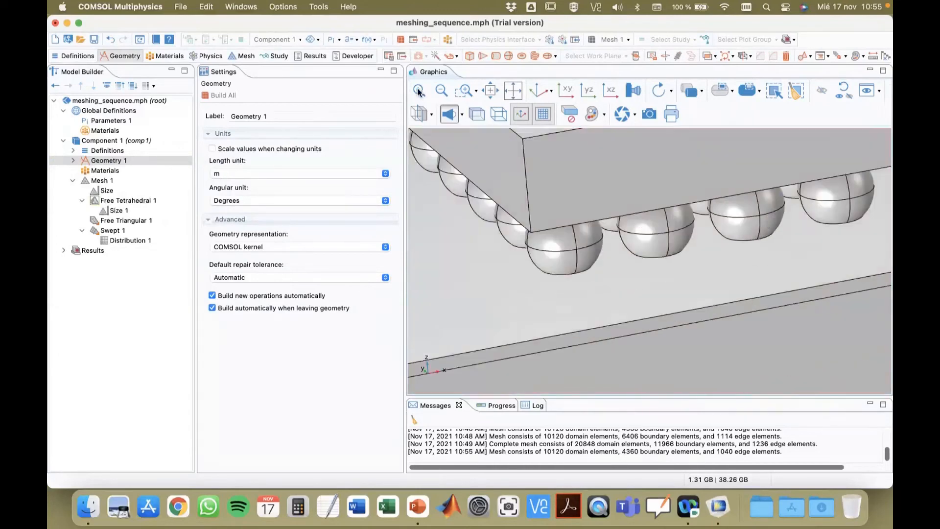
left_click(531, 91)
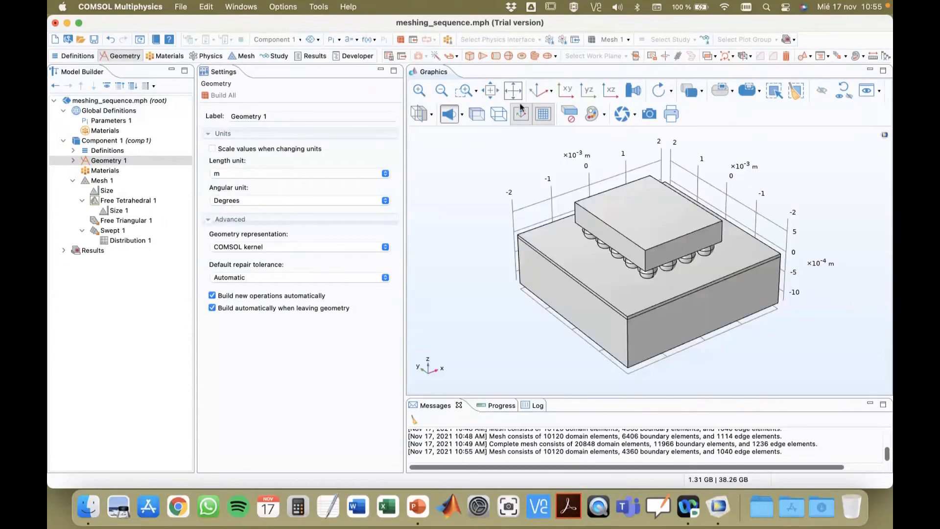
Step: Examine the meshed ball domains selected in Free Tetrahedral 1 with wireframe rendering on, up close and in the full model
left_click(127, 200)
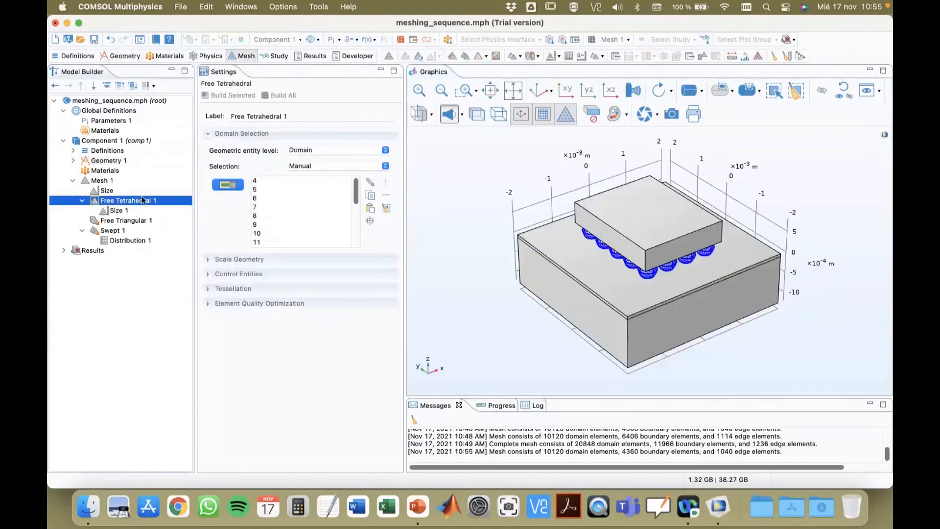
left_click_drag(525, 263, 528, 236)
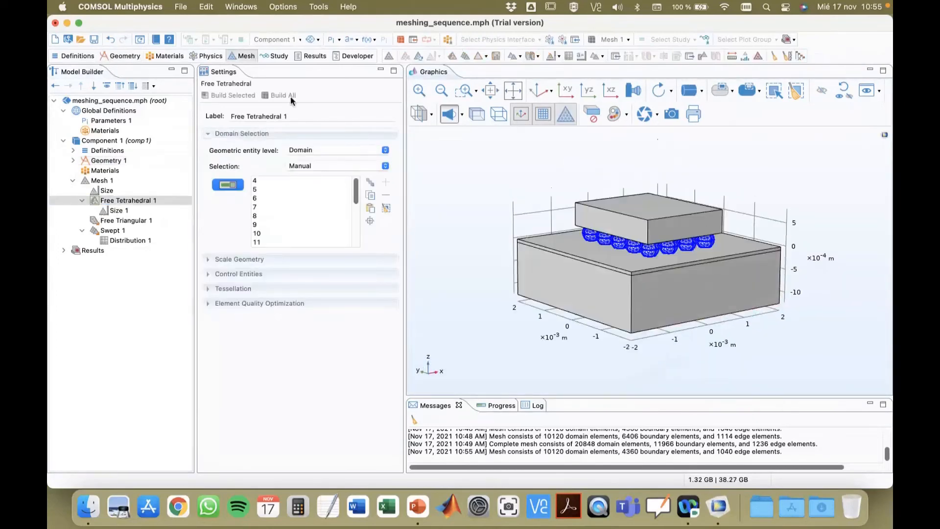
left_click(499, 116)
left_click(448, 115)
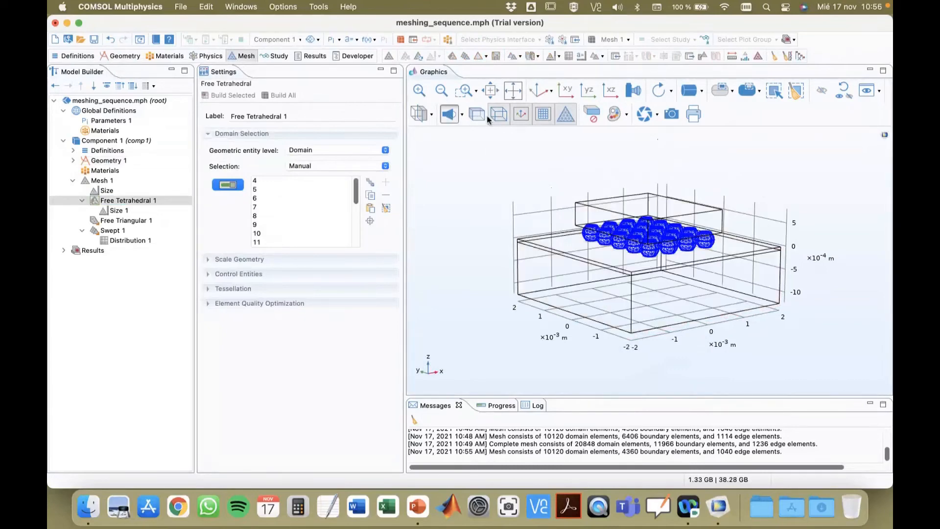
left_click(371, 221)
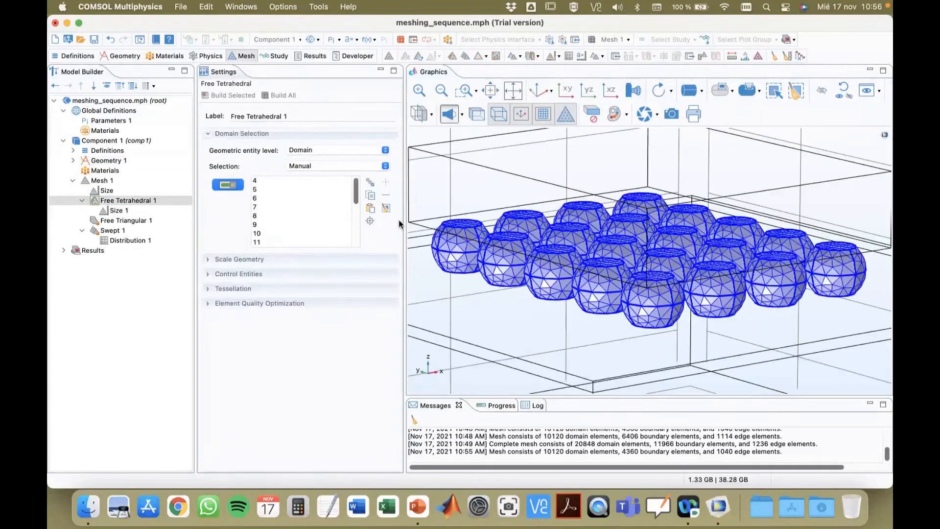
left_click_drag(529, 217, 547, 245)
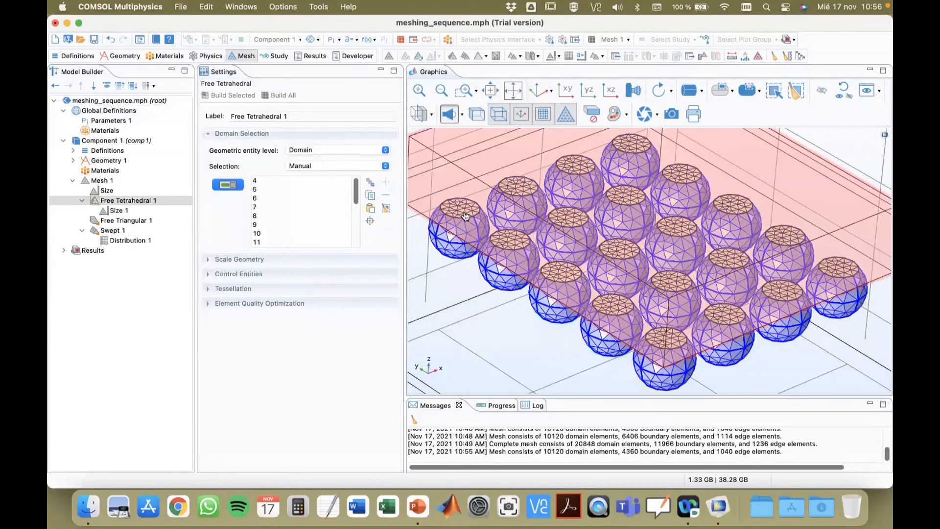
left_click(540, 89)
left_click_drag(533, 248, 534, 204)
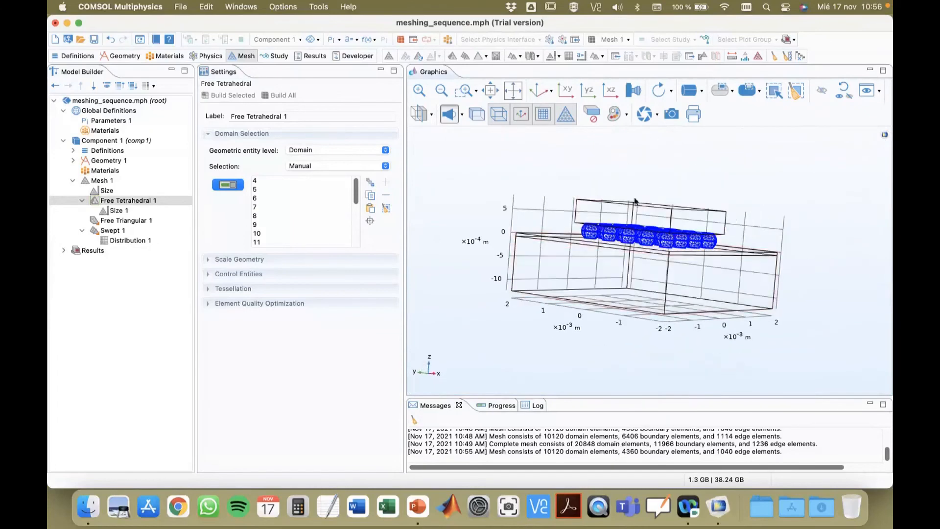
left_click_drag(590, 277, 582, 296)
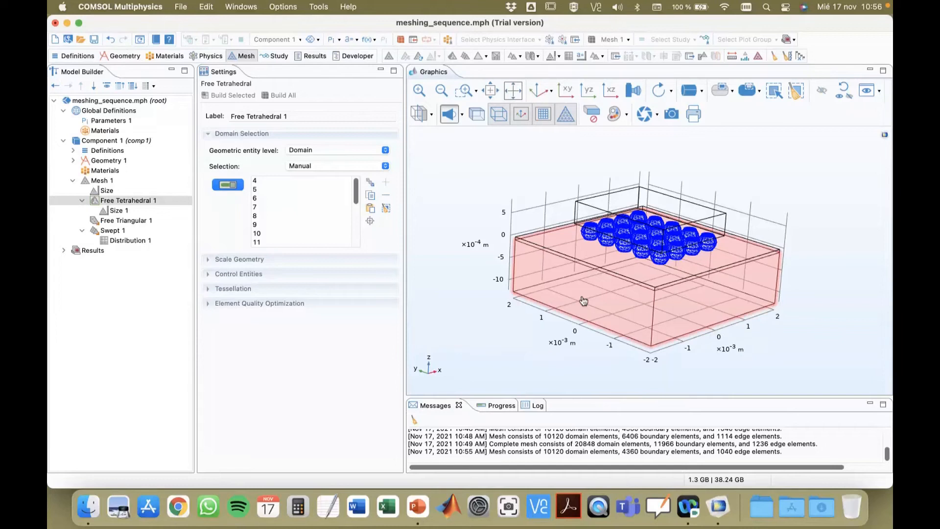
Step: Build Free Triangular 1 on boundaries 7 and 12 and inspect the triangular surface mesh around the balls
left_click(109, 222)
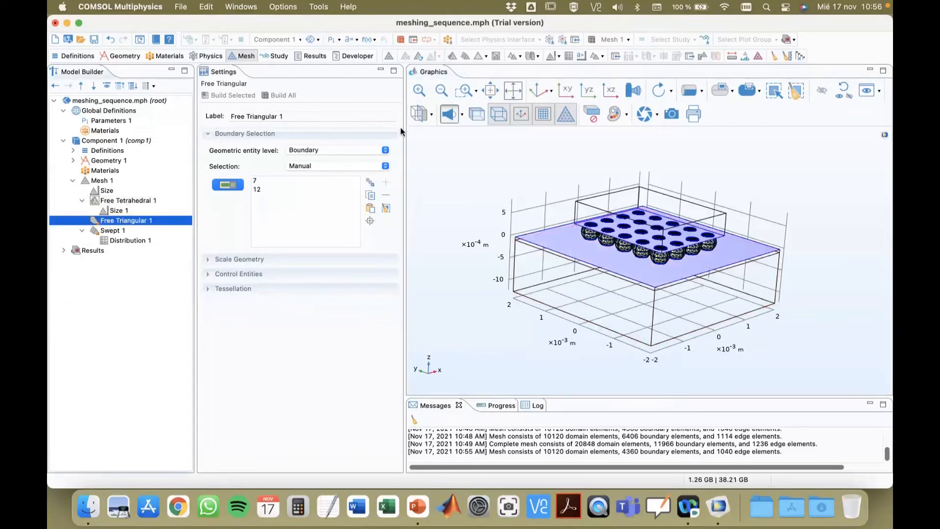
left_click(370, 220)
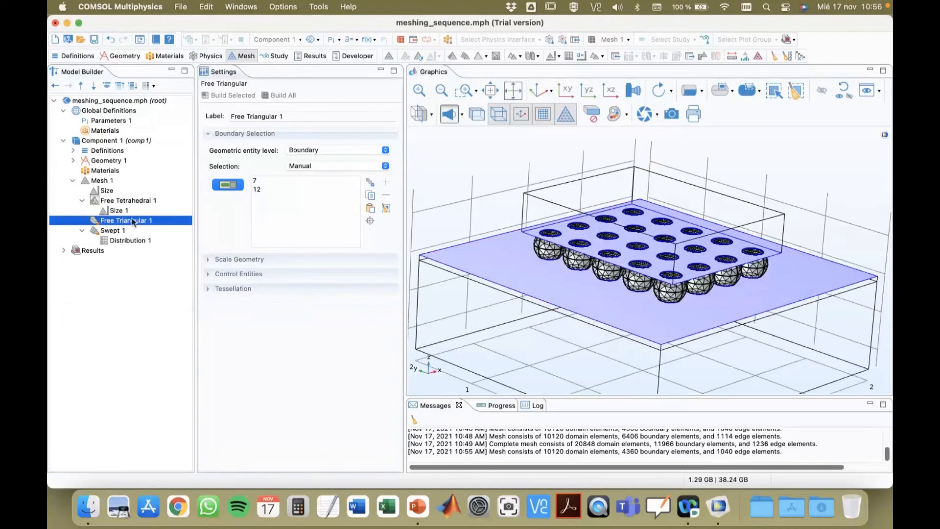
left_click(235, 96)
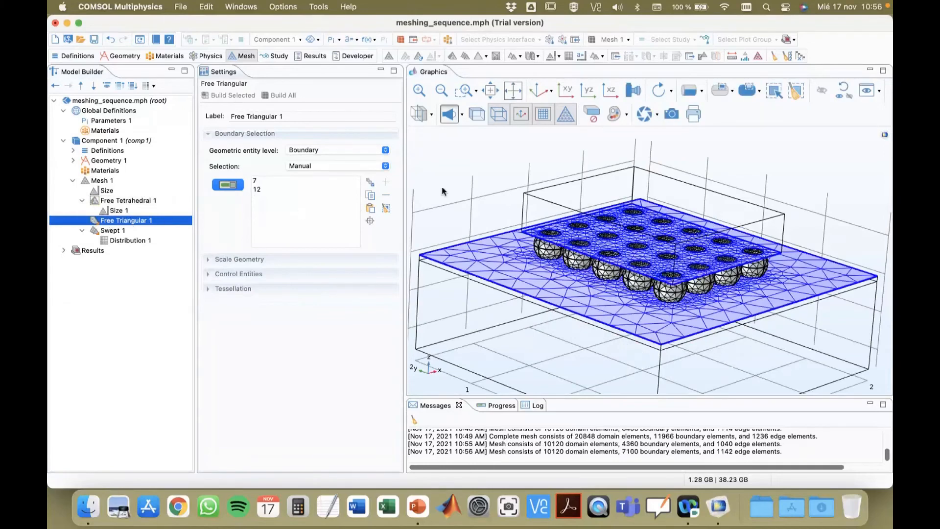
left_click_drag(442, 191, 511, 309)
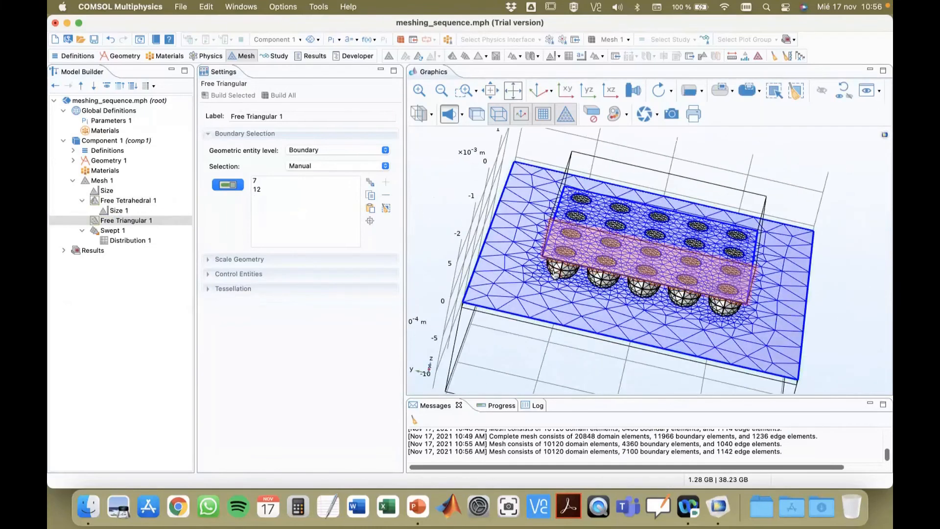
left_click(420, 91)
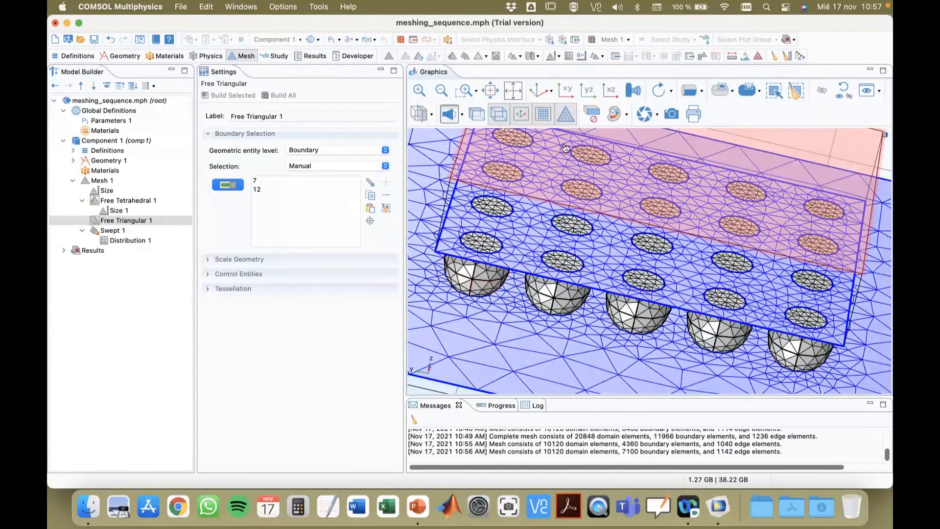
left_click(532, 90)
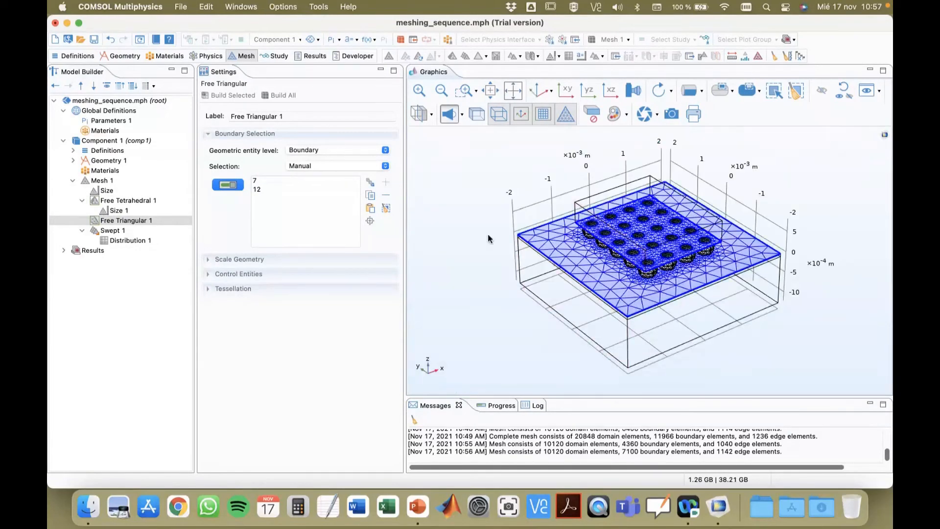
left_click_drag(488, 239, 495, 228)
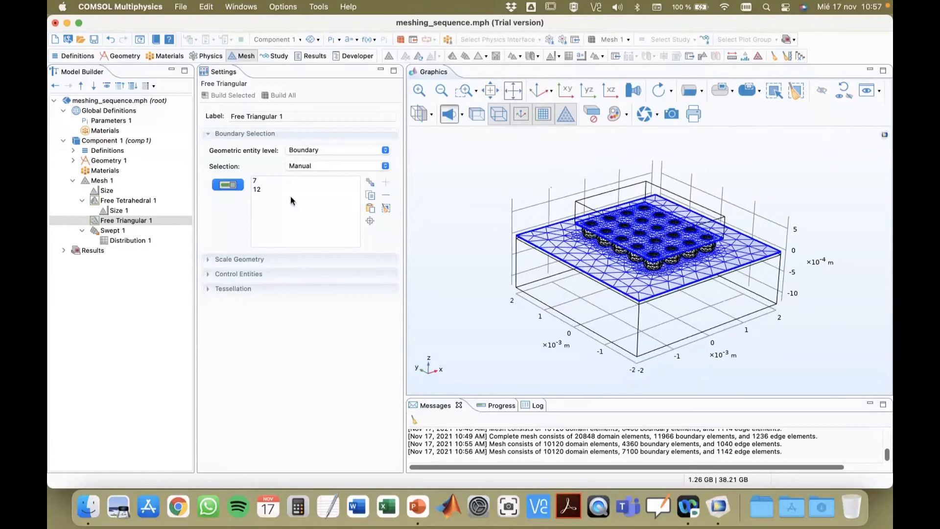
Step: Build Swept 1 on the remaining domains and inspect the element layers through the blocks and the thin plate
left_click(108, 231)
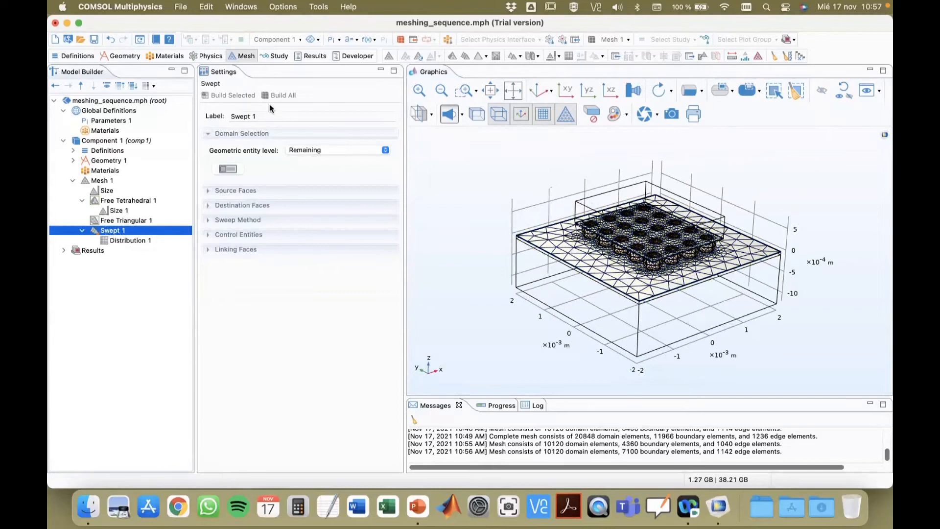
left_click(216, 95)
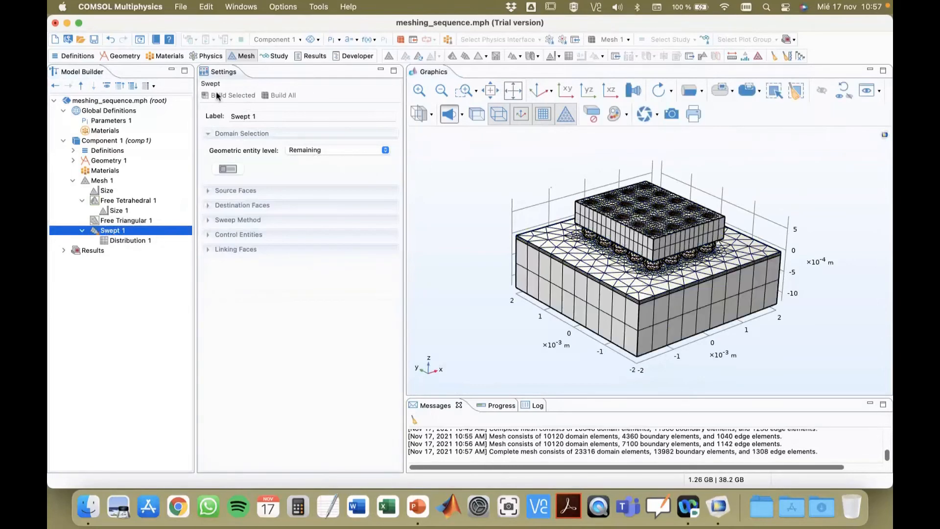
scroll(498, 294, "up", 5)
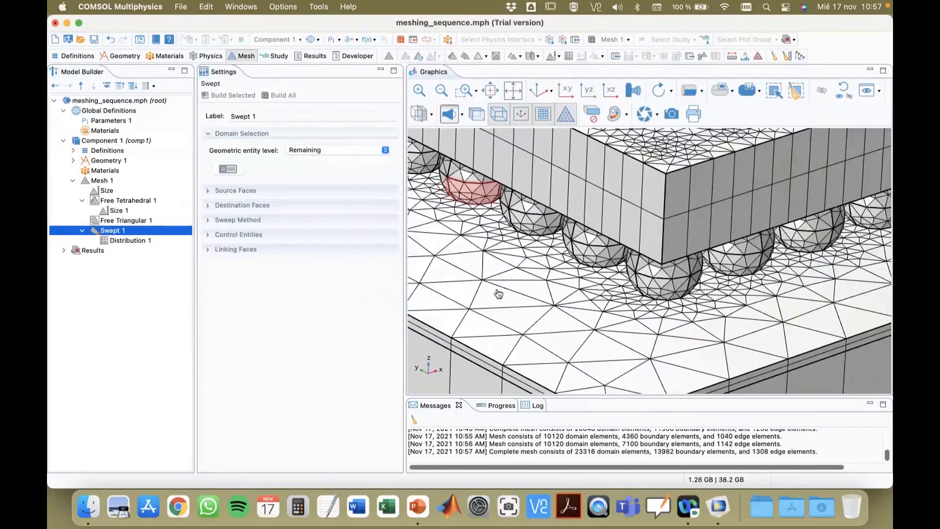
right_click_drag(498, 293, 653, 132)
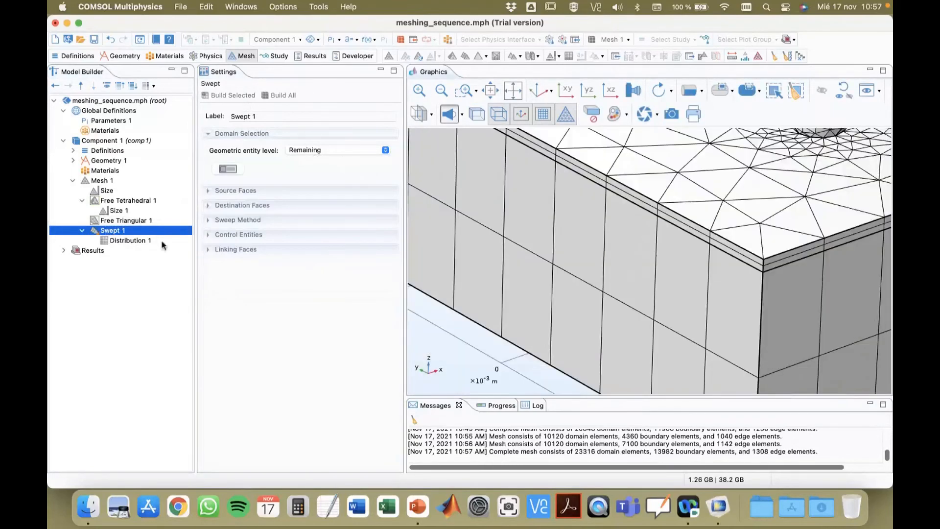
Step: Set Distribution 1's number of elements to 5, rebuild the complete mesh, and inspect the swept layers in its three domains
left_click(112, 240)
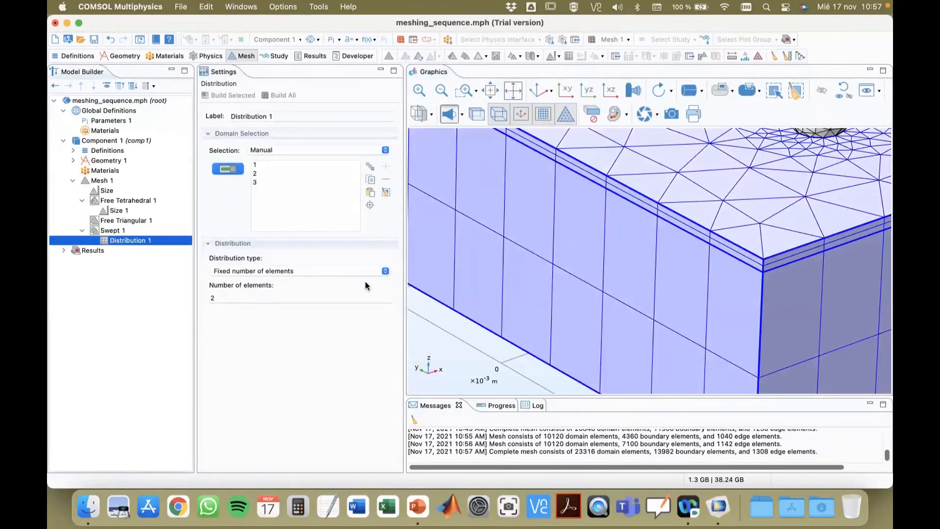
right_click_drag(497, 256, 569, 305)
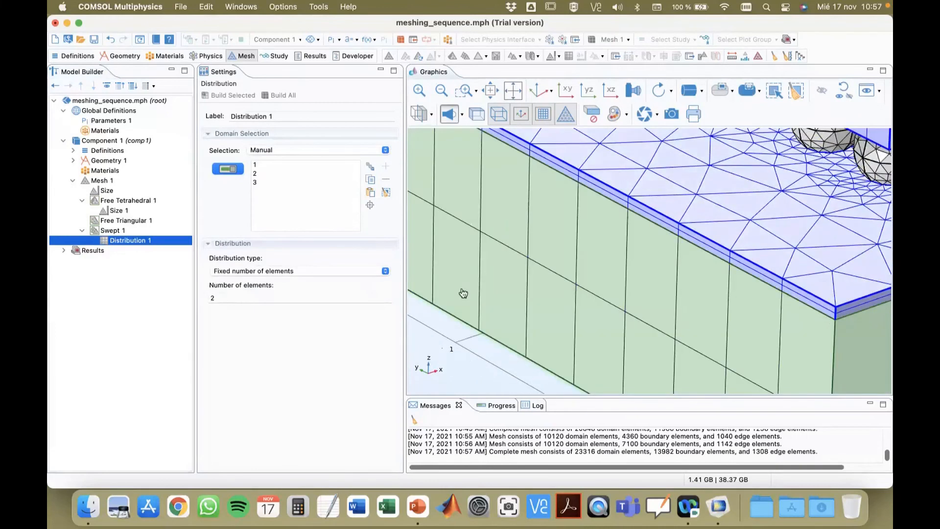
left_click(250, 296)
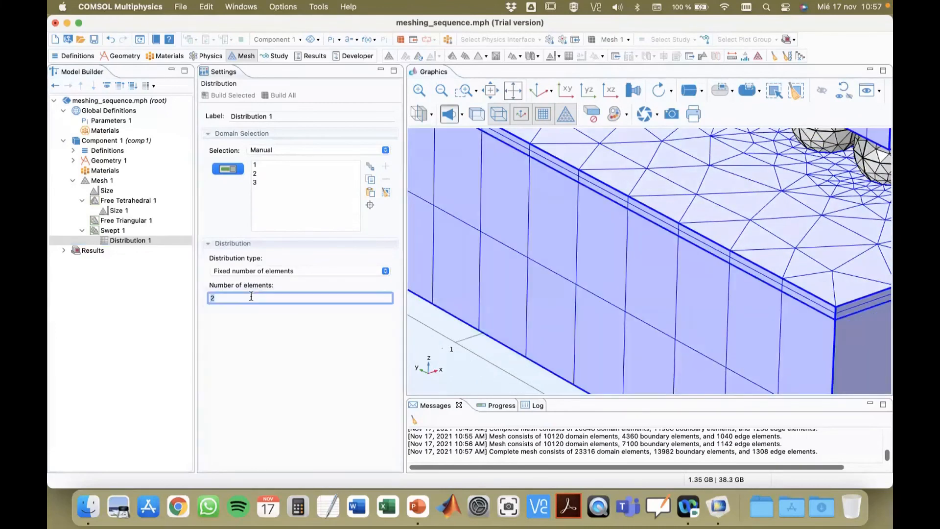
type("5")
left_click(281, 96)
right_click_drag(549, 250, 486, 380)
right_click_drag(561, 231, 552, 261)
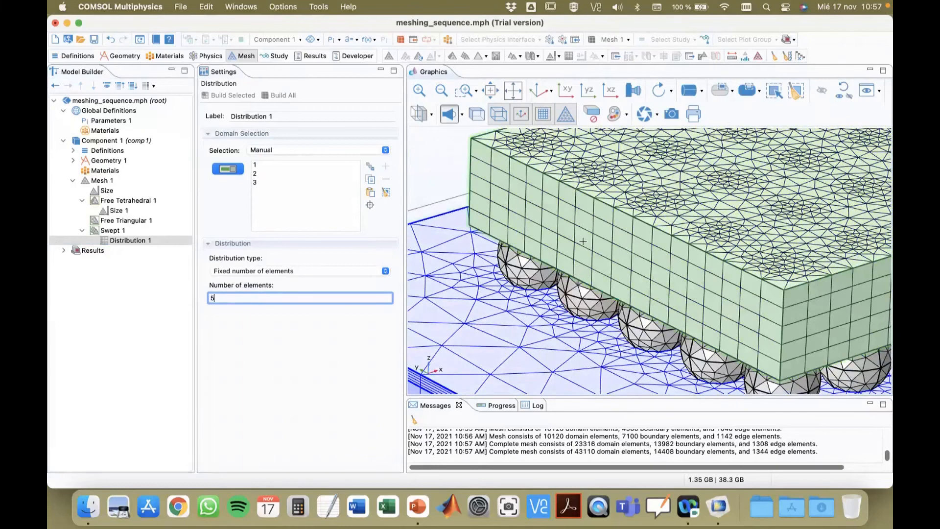
right_click_drag(583, 242, 661, 134)
right_click_drag(512, 359, 539, 234)
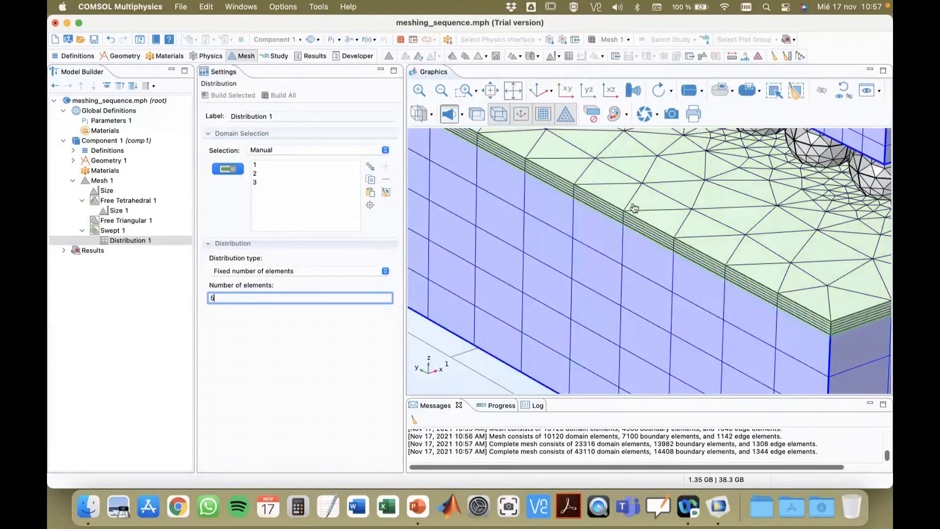
left_click(72, 181)
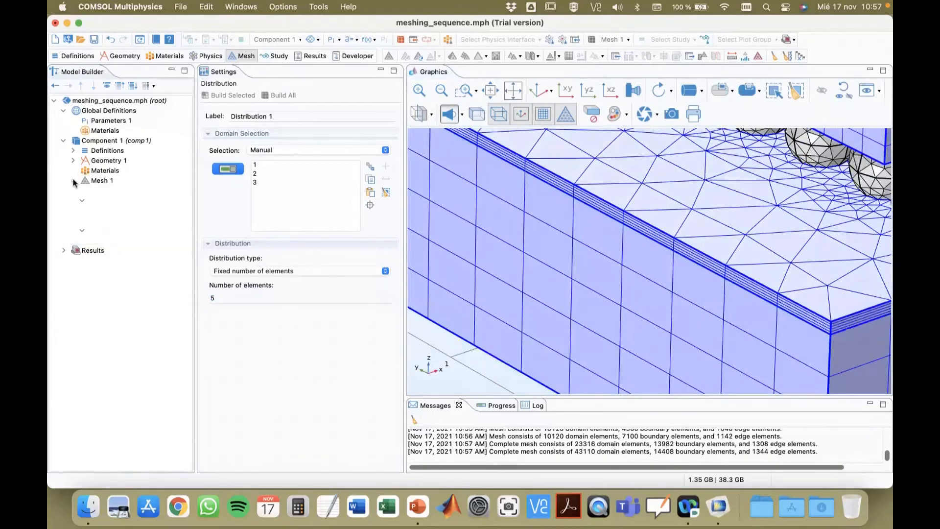
left_click(72, 180)
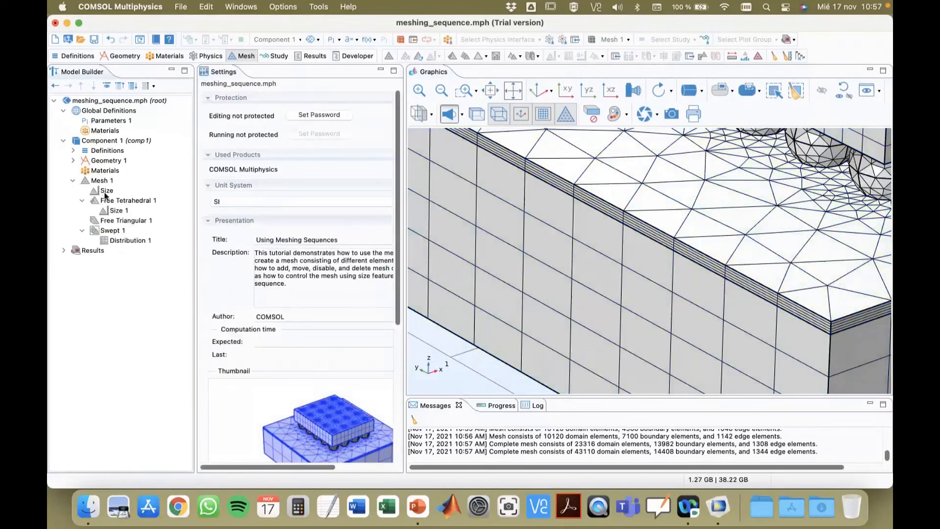
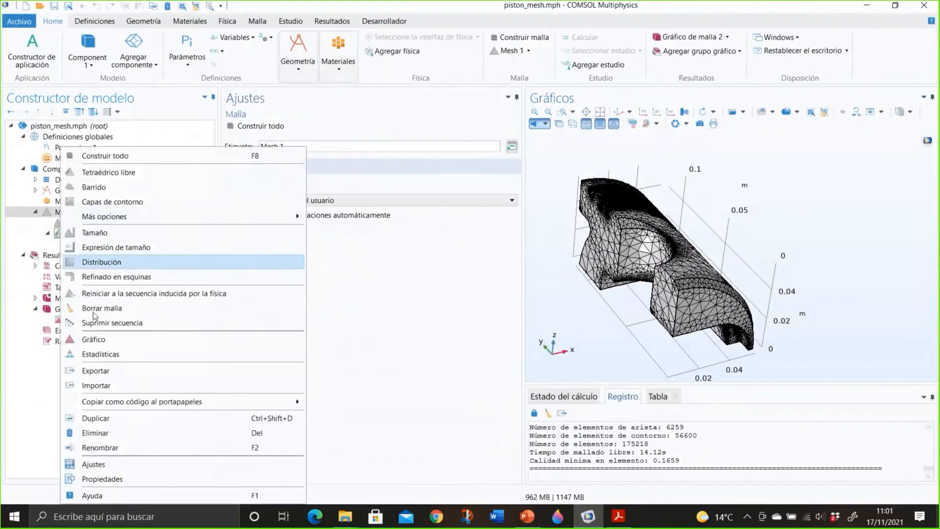
Step: Show the statistics of Mesh 1 in the piston_mesh.mph model
left_click(100, 354)
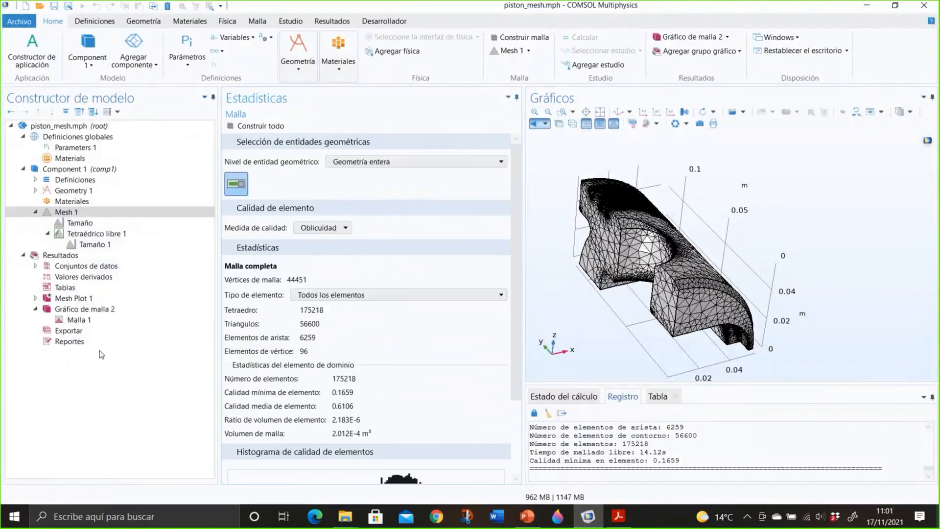
Step: Evaluate the piston mesh's element quality by Ángulo máximo and examine its quality histogram
left_click(324, 229)
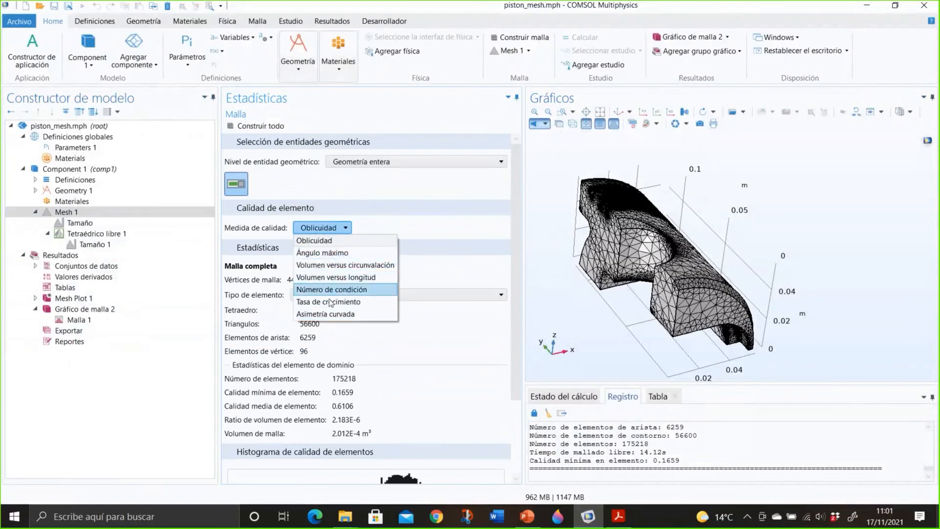
left_click(339, 253)
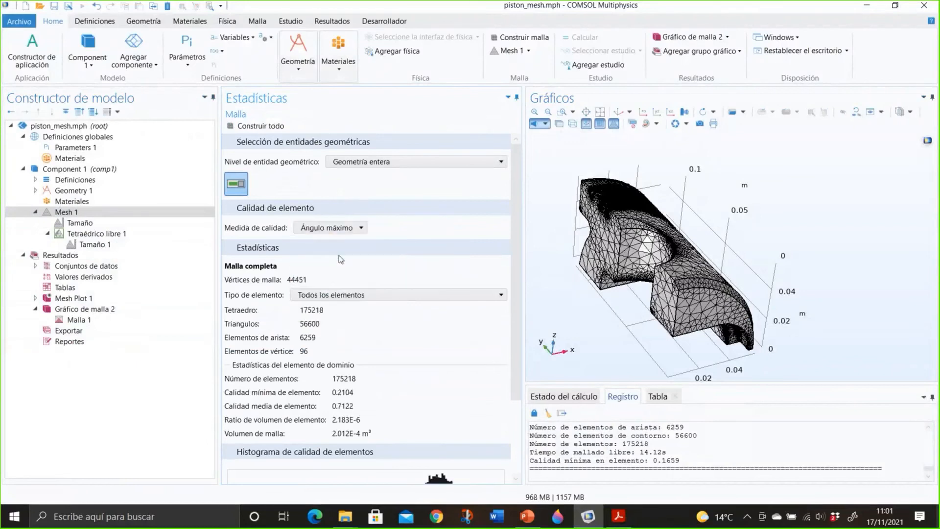
scroll(435, 309, "down", 3)
scroll(436, 309, "up", 1)
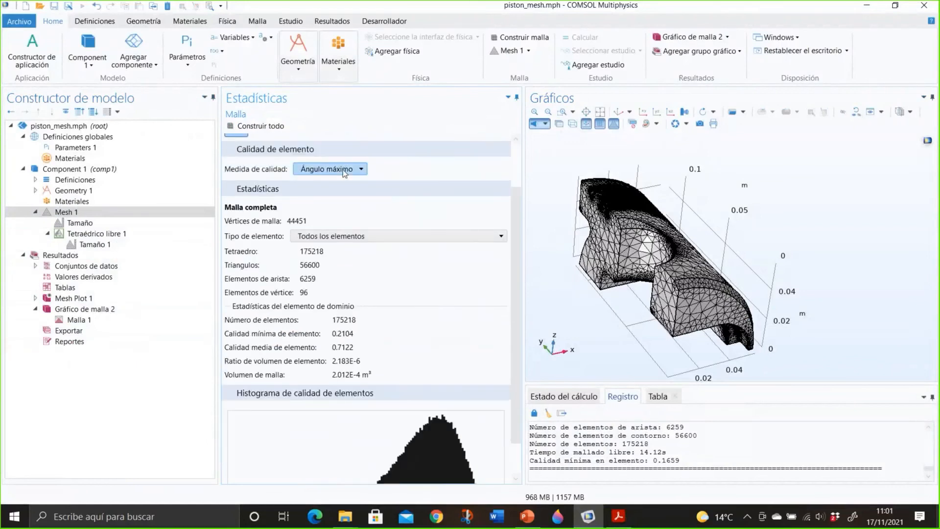
Step: Switch the quality measure to Volumen versus circunvalación and examine the resulting statistics and histogram
left_click(330, 169)
left_click(340, 206)
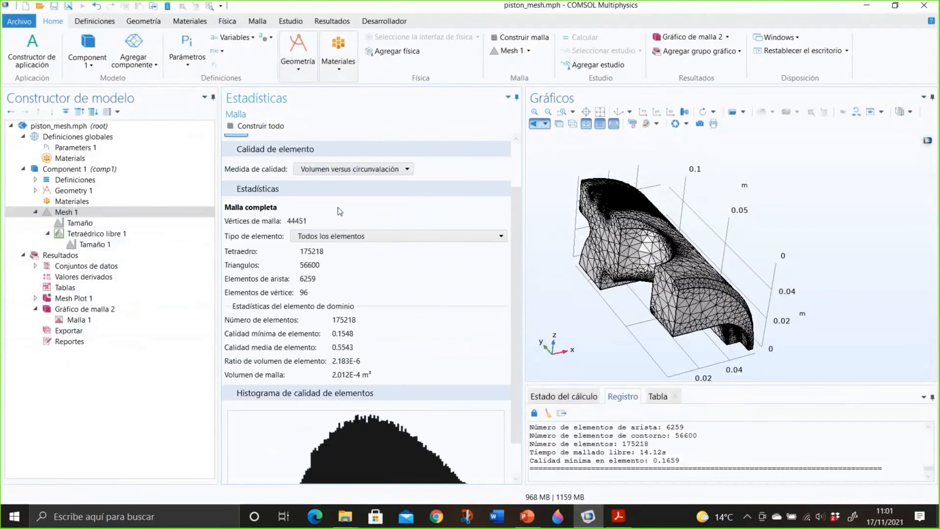
scroll(340, 211, "down", 1)
scroll(340, 211, "up", 1)
Step: Set the quality measure to Asimetría curvada and review the other available measures without changing it
left_click(349, 158)
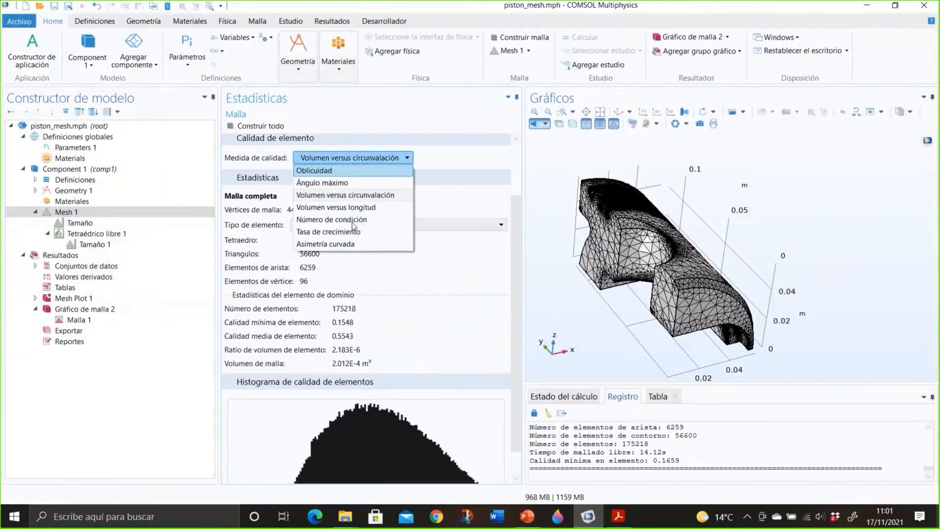
left_click(345, 243)
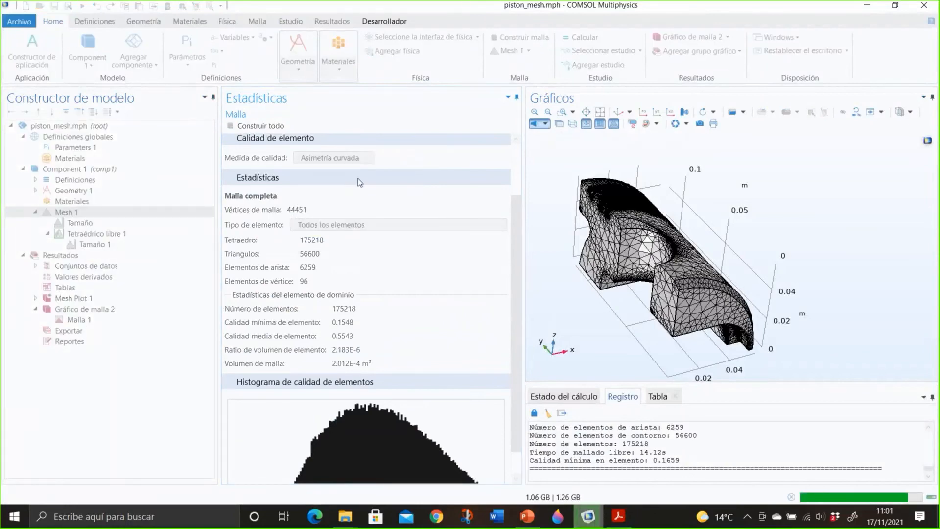
left_click(356, 159)
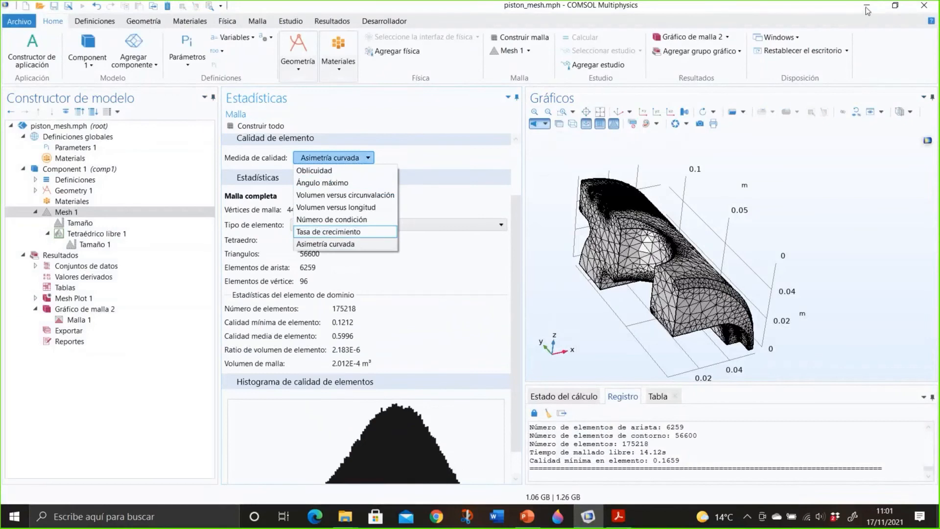
left_click(367, 158)
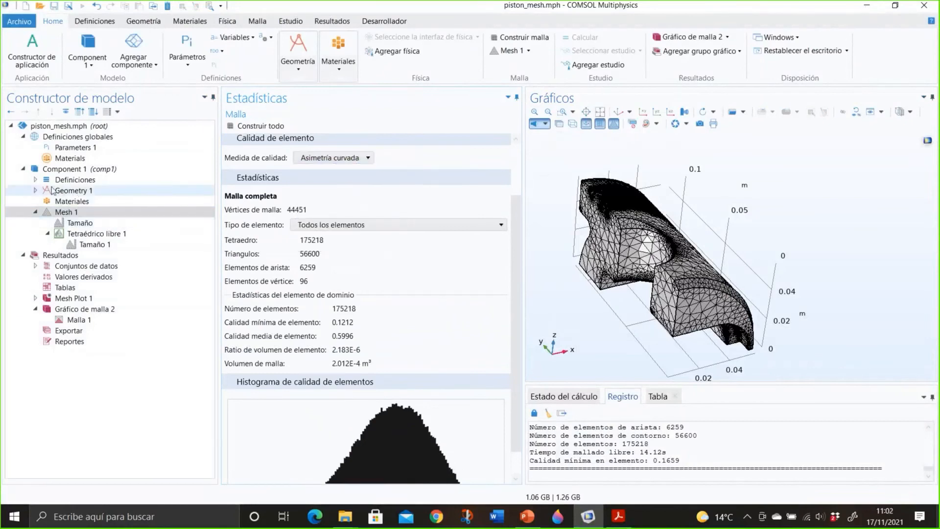
Step: Show the piston's Geometry 1 settings, then browse the physics interfaces available to add, looking into Flujo de fluido
left_click(36, 190)
left_click(48, 193)
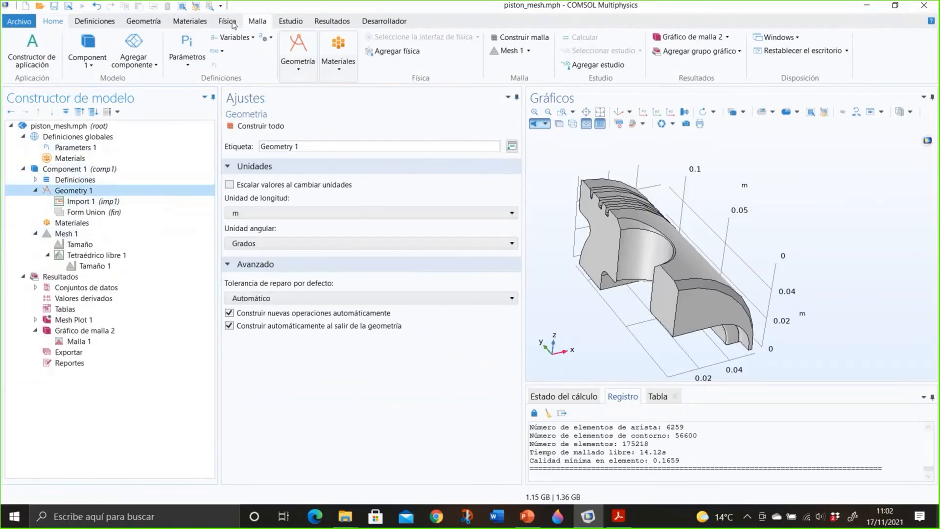
left_click(227, 21)
left_click(84, 62)
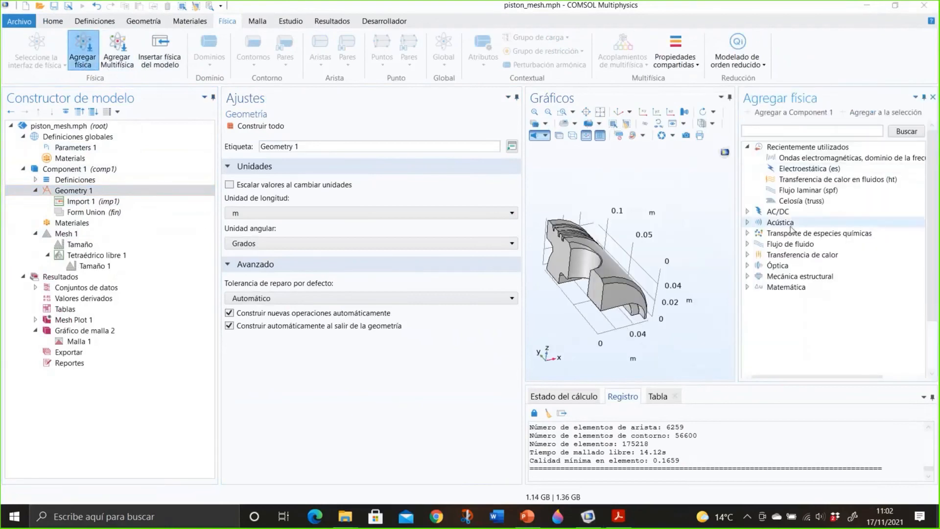
double_click(788, 244)
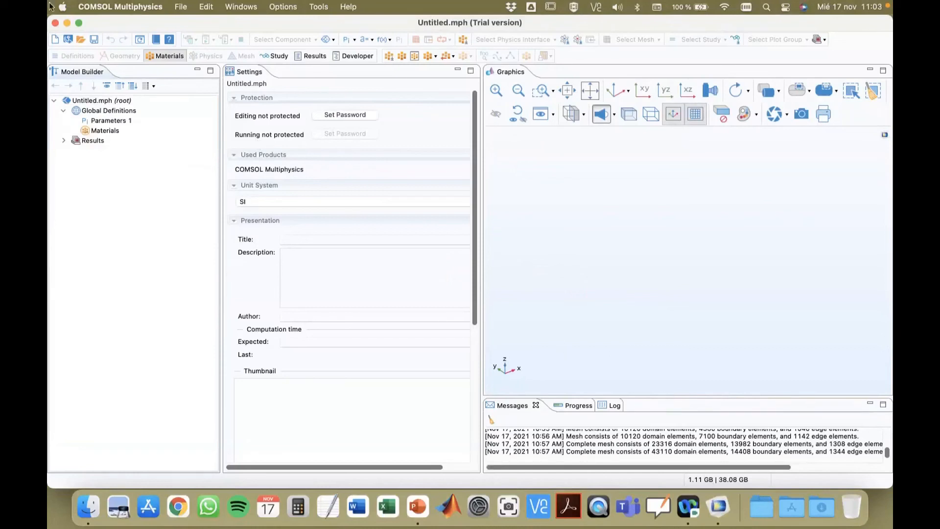
Step: Open the busbar model from the Multiphysics folder of the Application Libraries
left_click(80, 41)
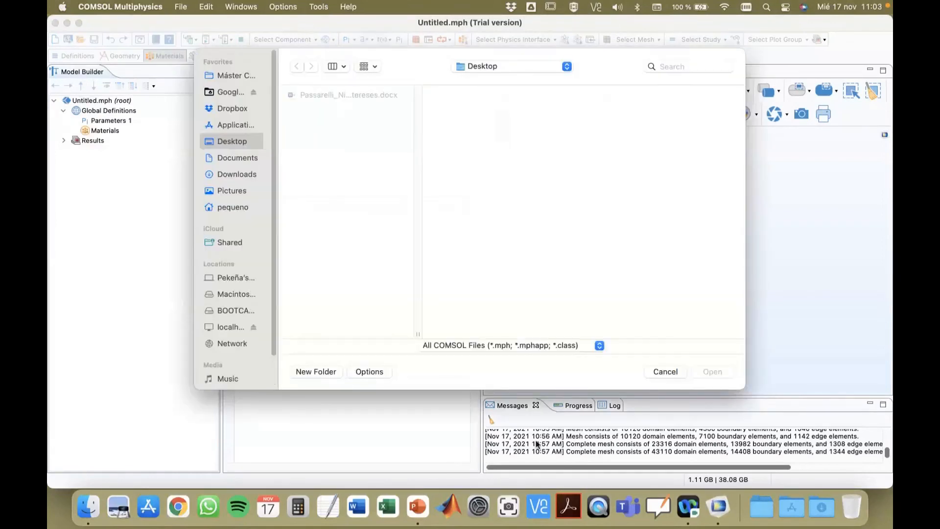
left_click(662, 373)
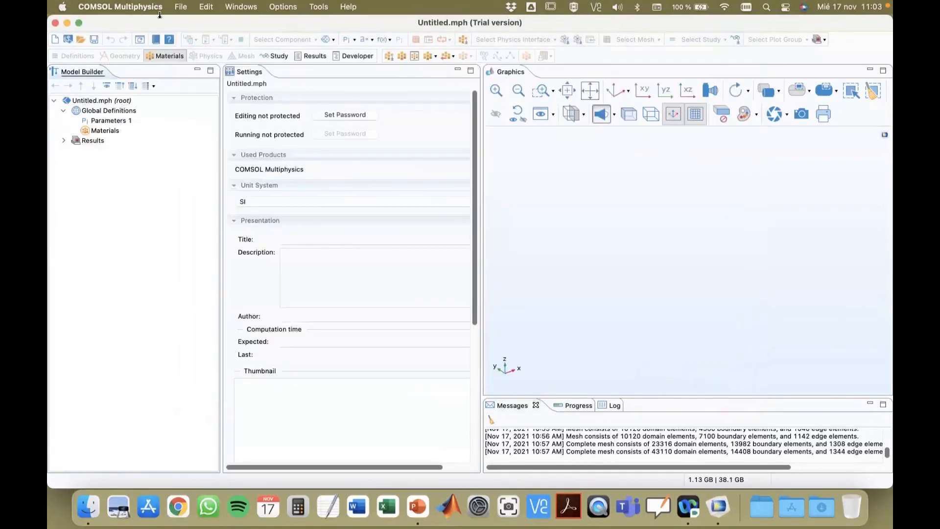
left_click(180, 7)
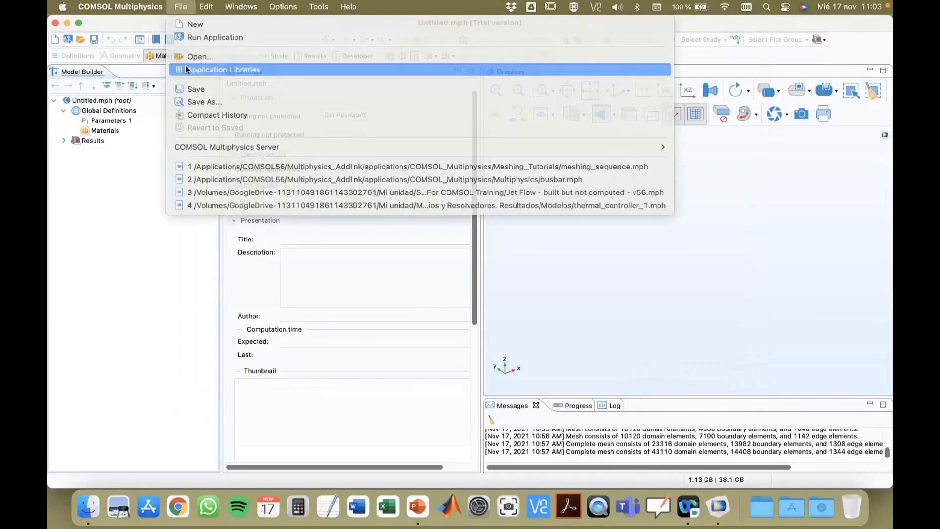
left_click(185, 65)
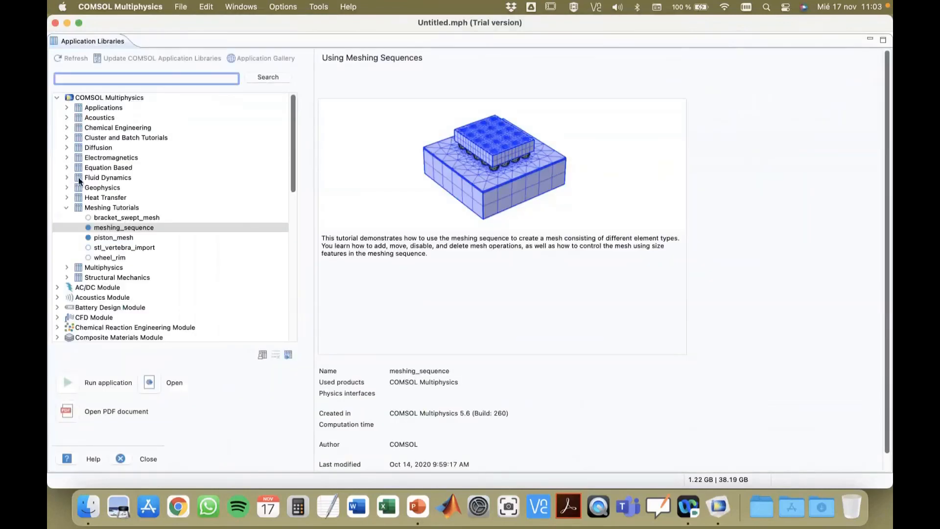
left_click(67, 268)
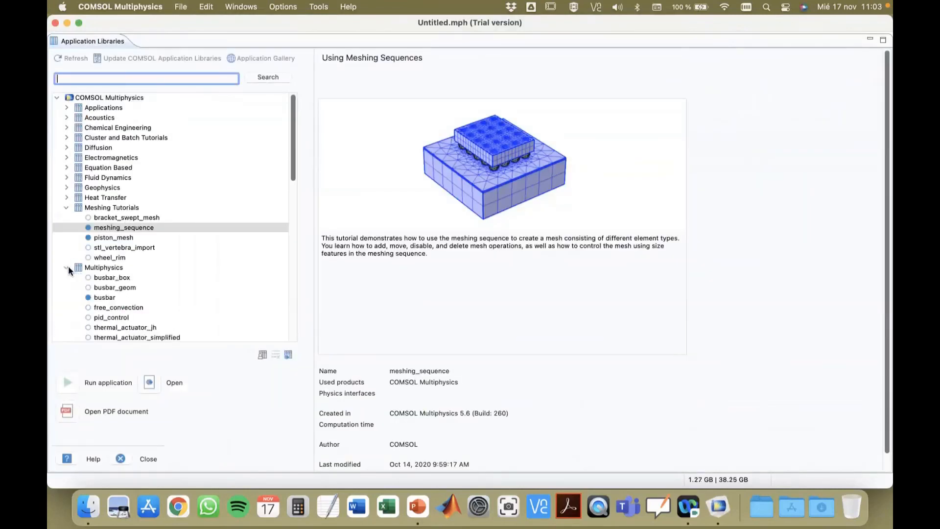
scroll(100, 301, "down", 5)
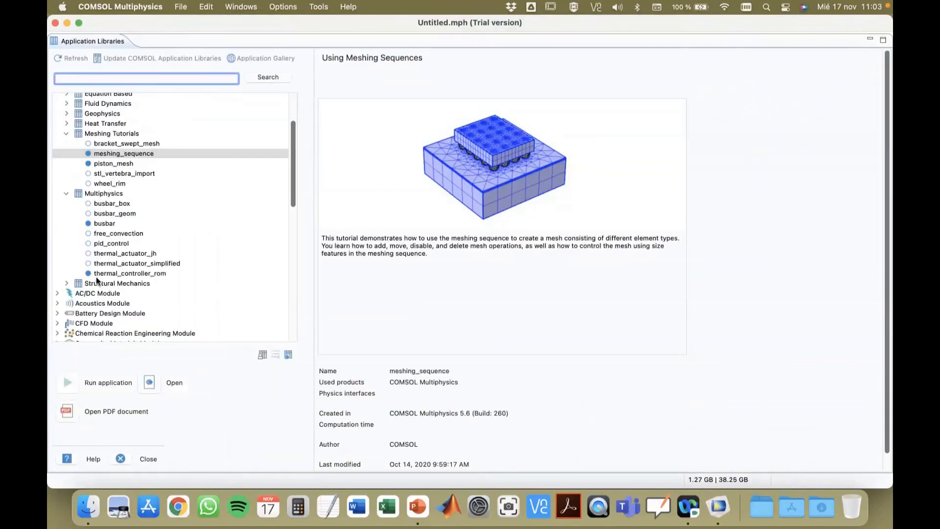
left_click(109, 225)
left_click(149, 383)
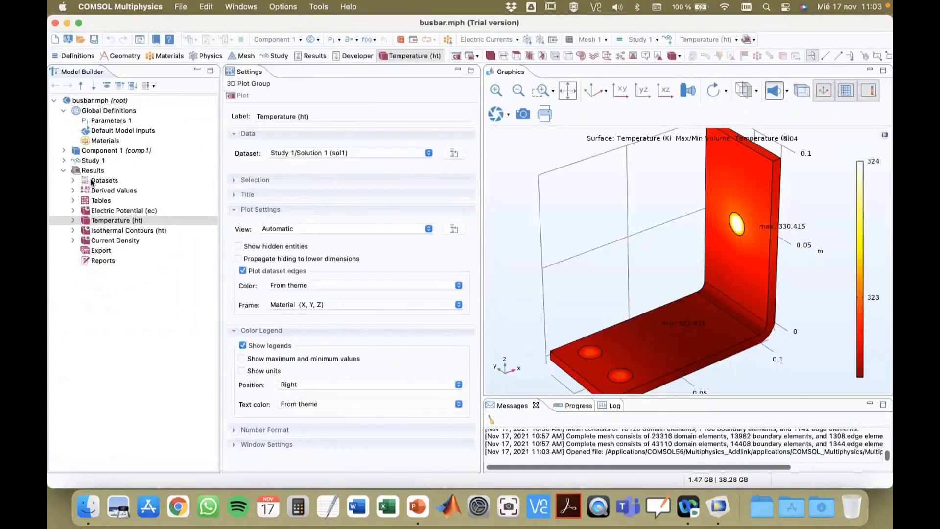
Step: Display Mesh 1 of Component 1 and inspect the busbar's mesh from a slightly rotated view
left_click(64, 150)
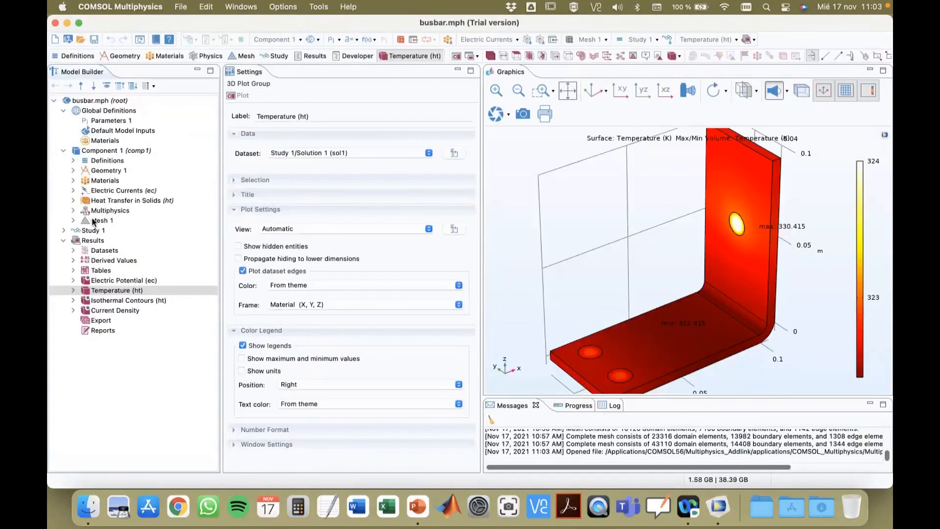
left_click(94, 221)
left_click_drag(596, 249, 616, 243)
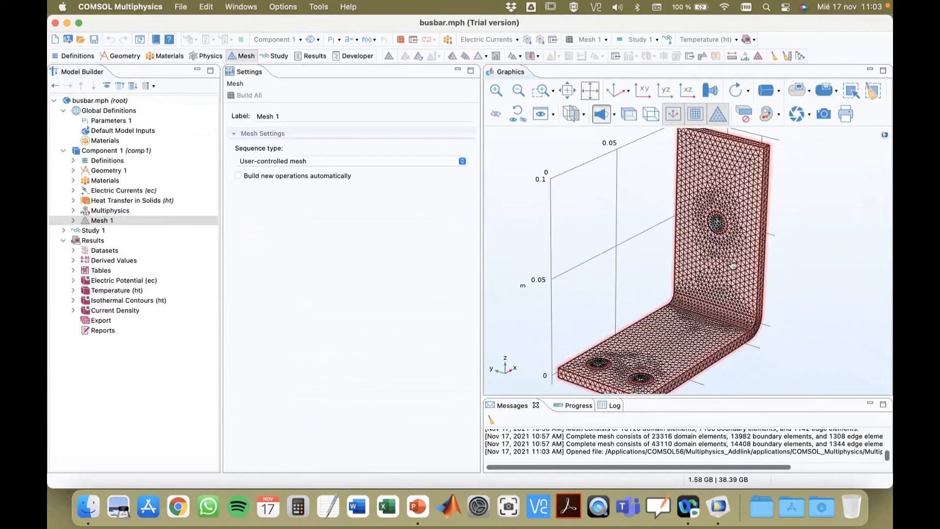
Step: Expand both physics interfaces and review Electric Currents' dependent variable and discretization orders, keeping Quadratic for the electric potential
left_click(73, 190)
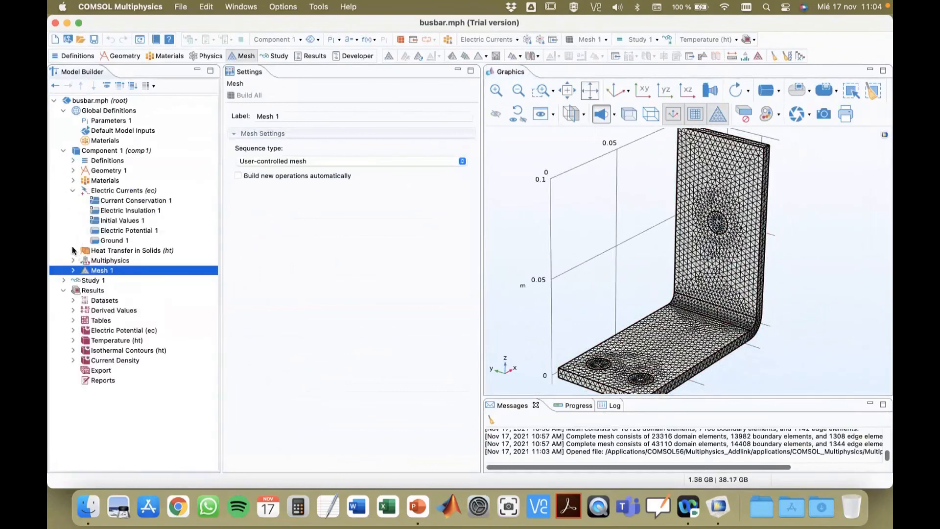
left_click(73, 250)
left_click(124, 191)
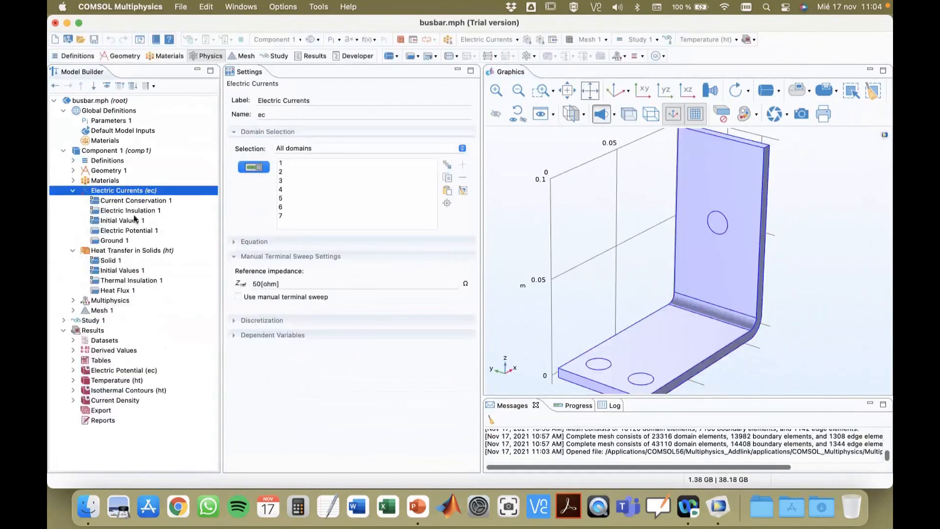
left_click(271, 337)
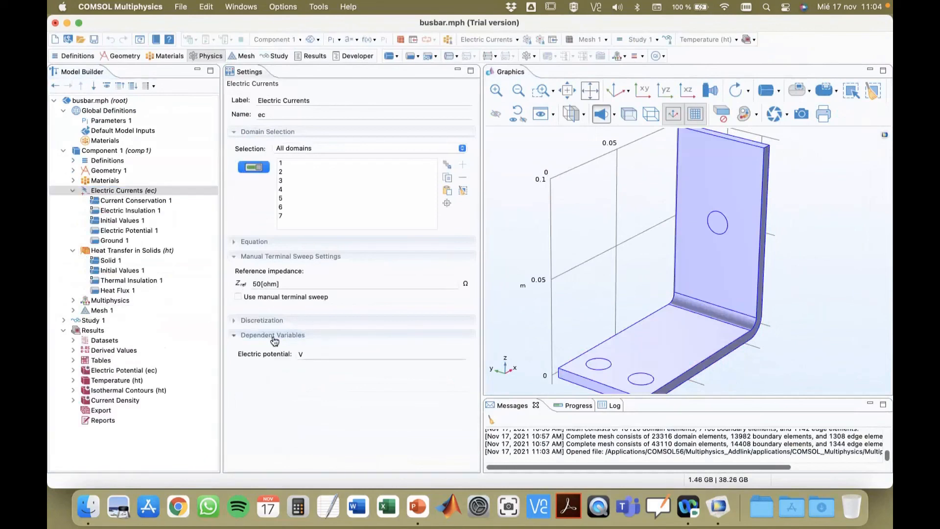
left_click(269, 334)
left_click(264, 321)
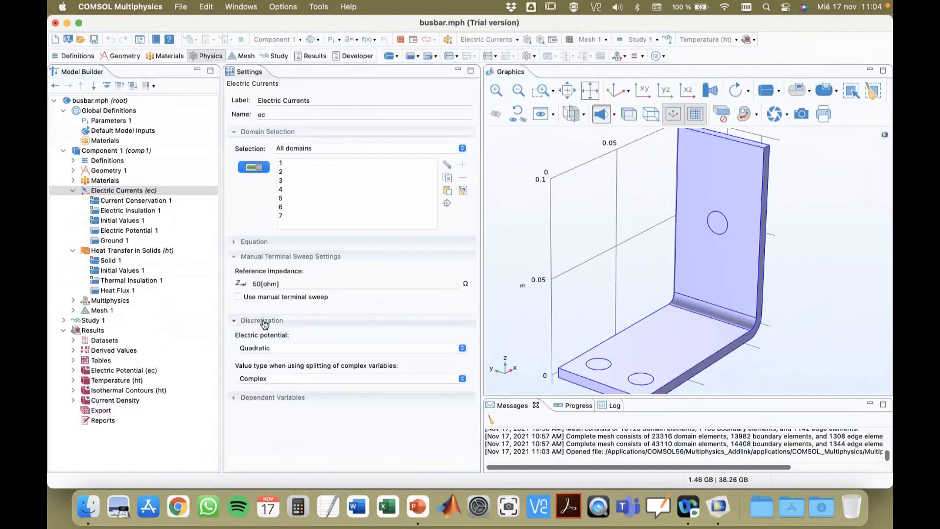
left_click(451, 348)
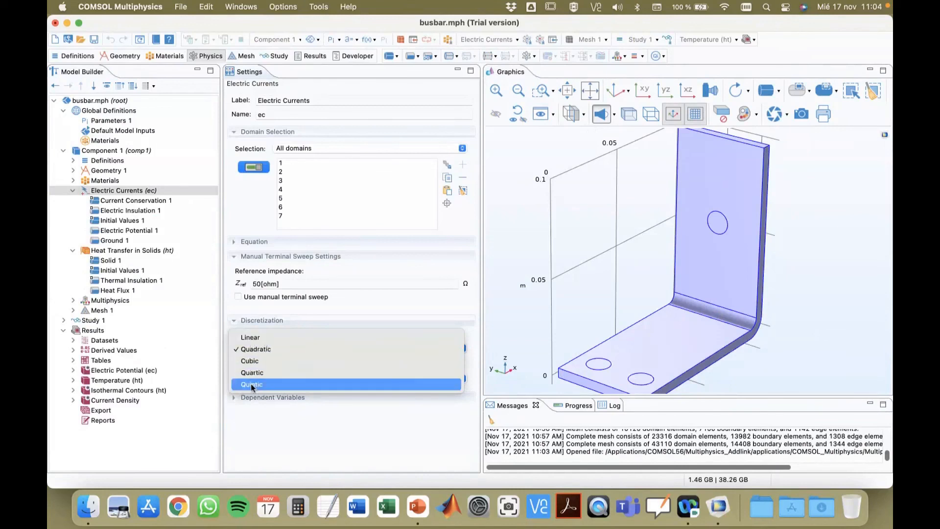
left_click(259, 349)
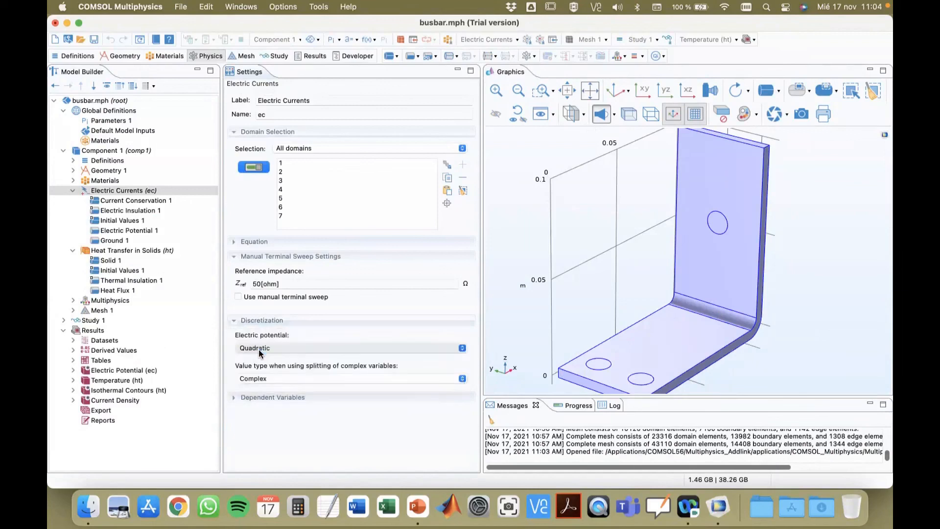
Step: Return to Mesh 1 and examine the triangular elements around the hole in the upright plate up close
left_click(100, 310)
left_click(496, 91)
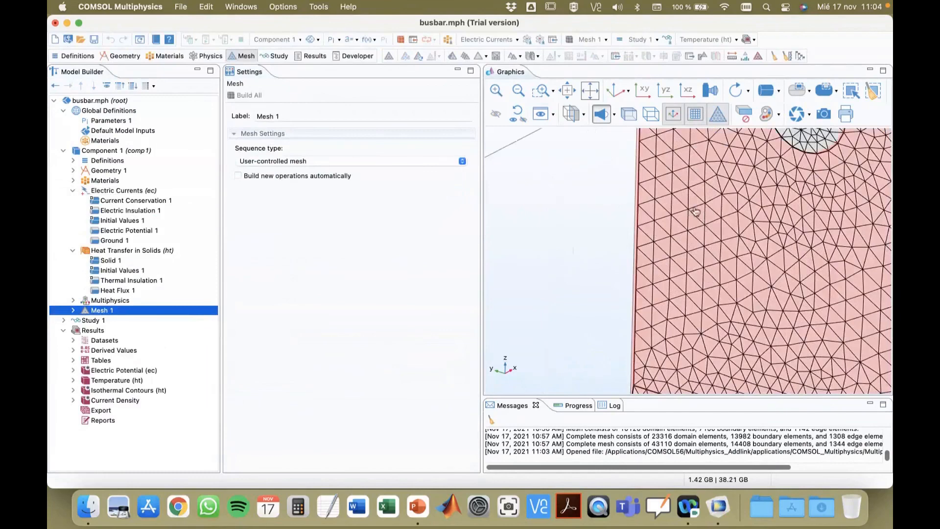
right_click_drag(711, 243, 652, 307)
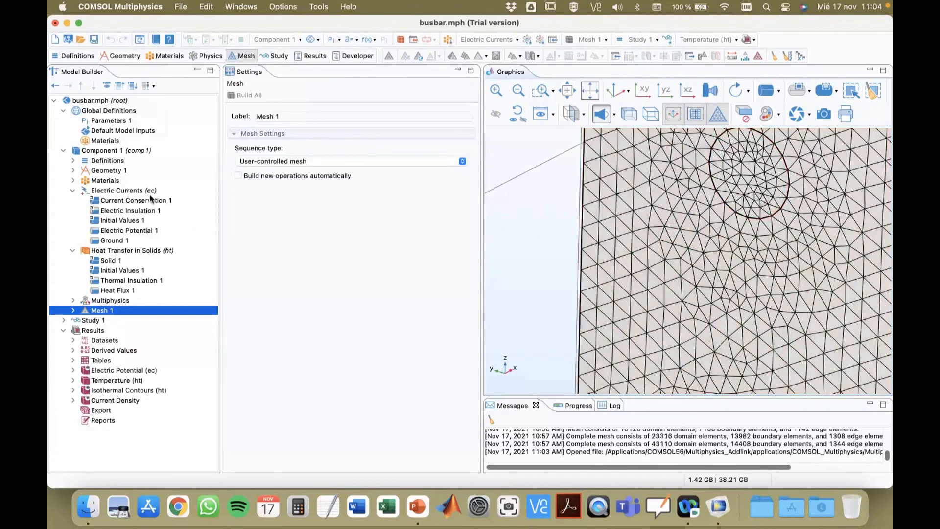
Step: Review the element orders for Electric Currents' electric potential again, from Linear to Quintic, without changing the selection
left_click(106, 192)
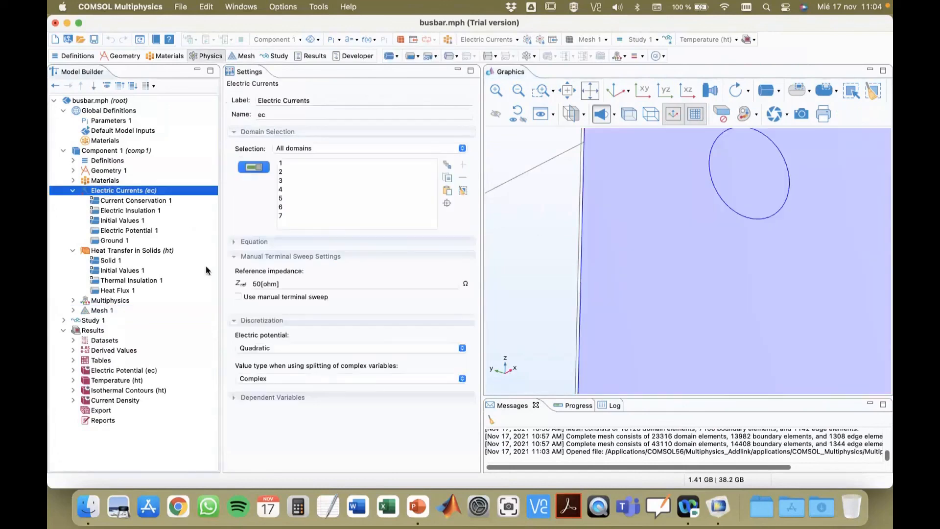
left_click(281, 347)
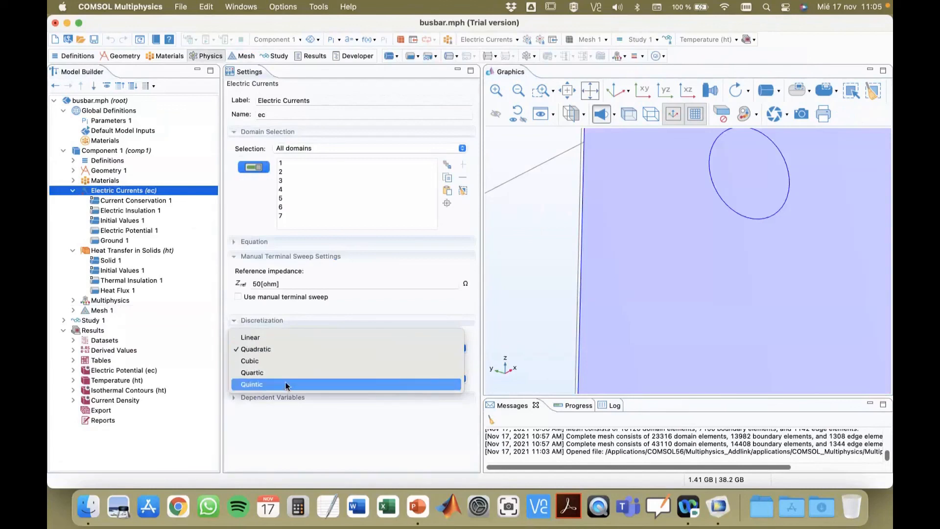
left_click(336, 430)
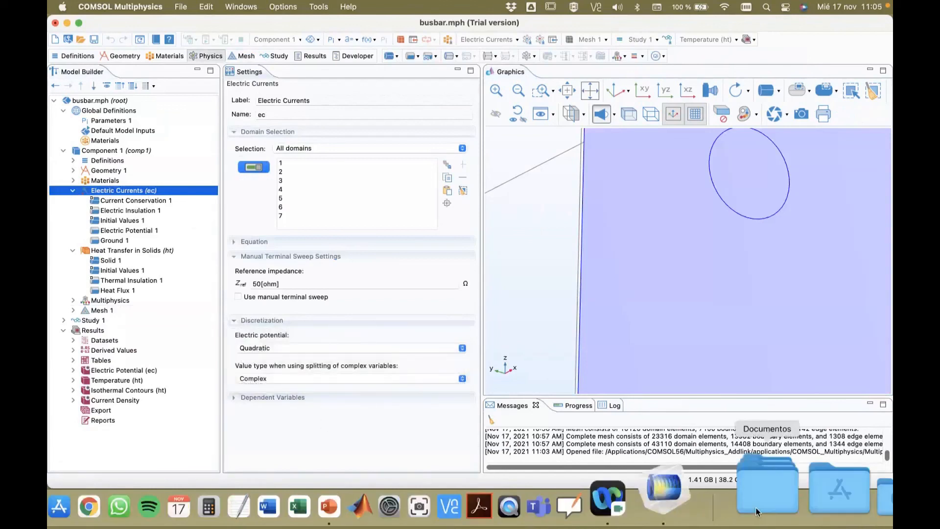
left_click(692, 506)
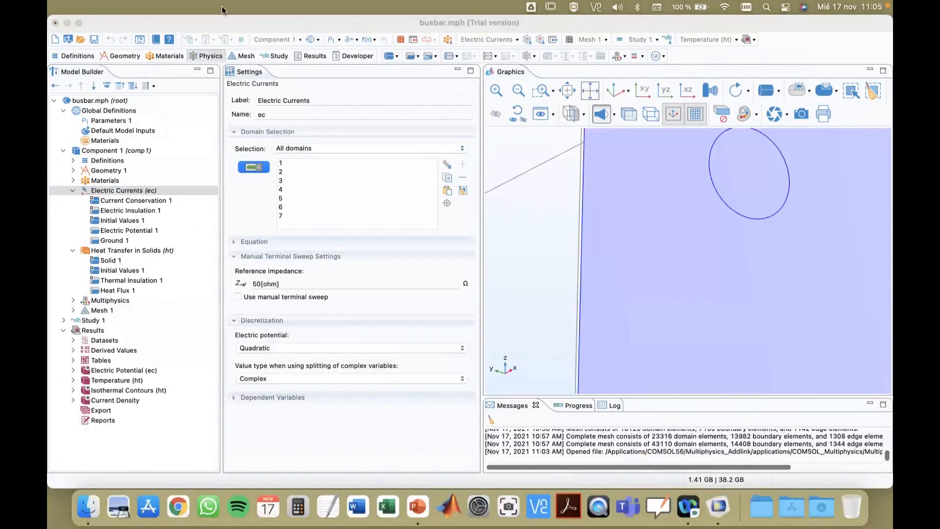